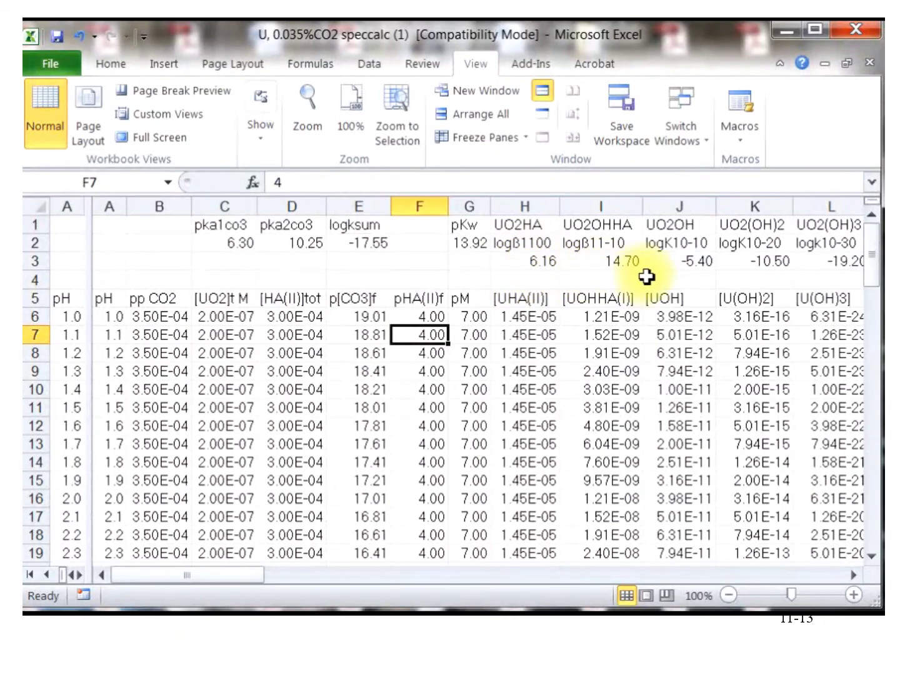
# Step: Examine the stability constants in row 3 from UO2(OH)4 across to the HAH2 pka1ha and pka2ha values
pyautogui.click(813, 260)
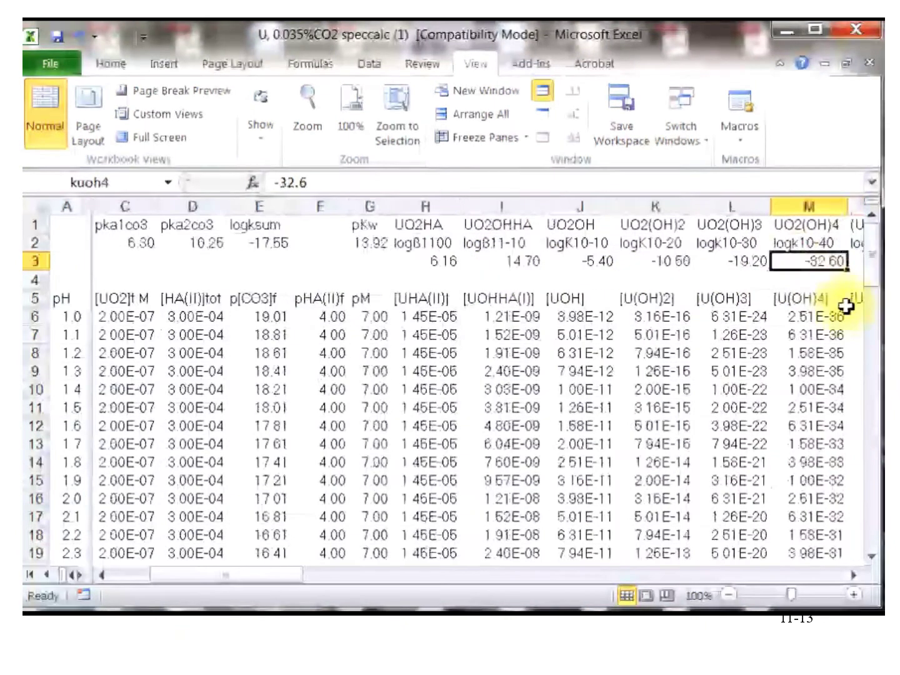
pyautogui.click(840, 263)
pyautogui.press('Right')
pyautogui.press('Right')
pyautogui.press('Right')
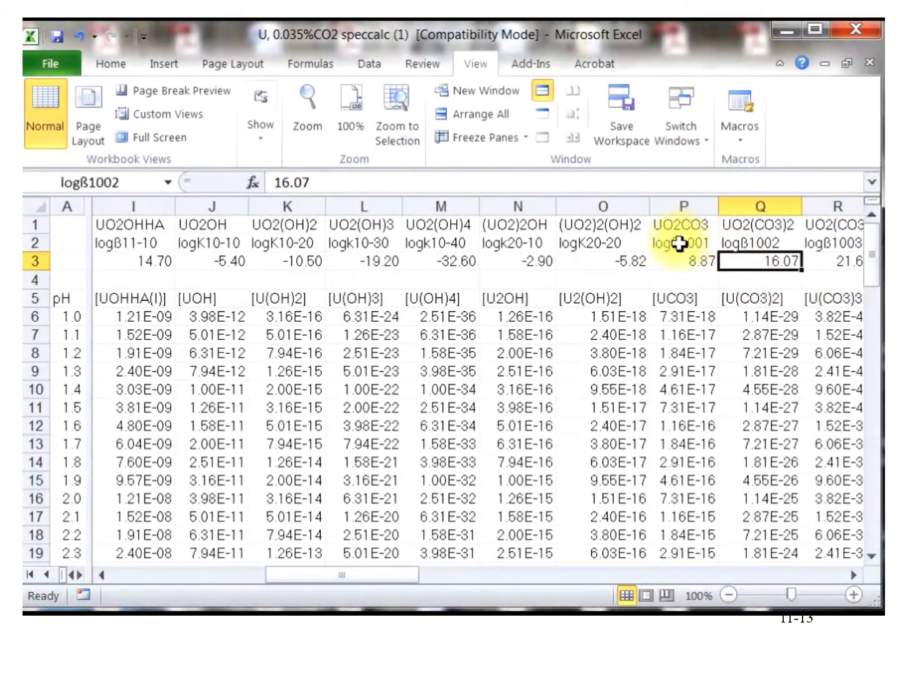
pyautogui.press('Right')
pyautogui.press('Right')
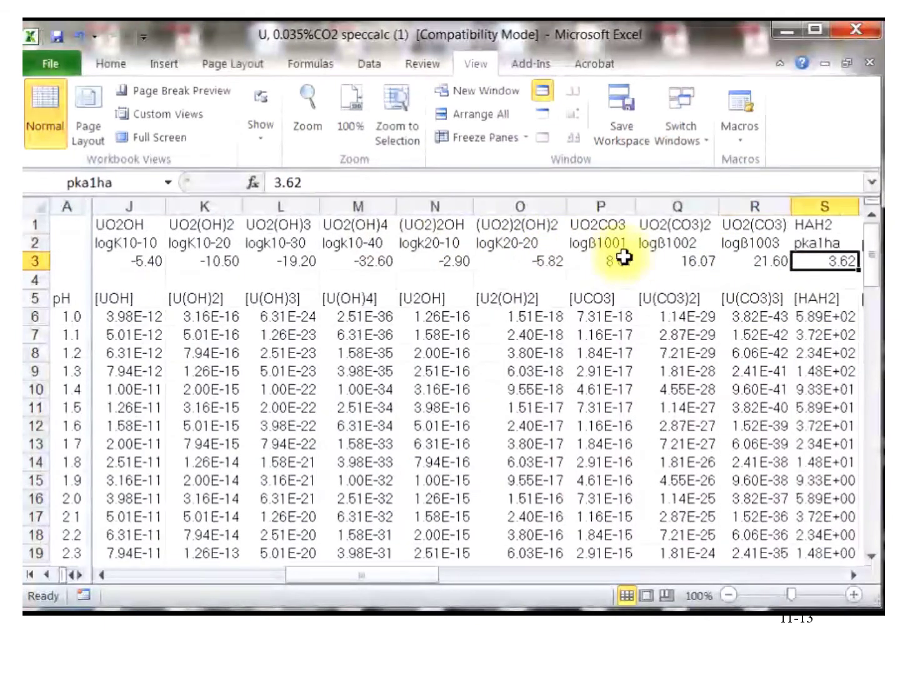
pyautogui.press('Right')
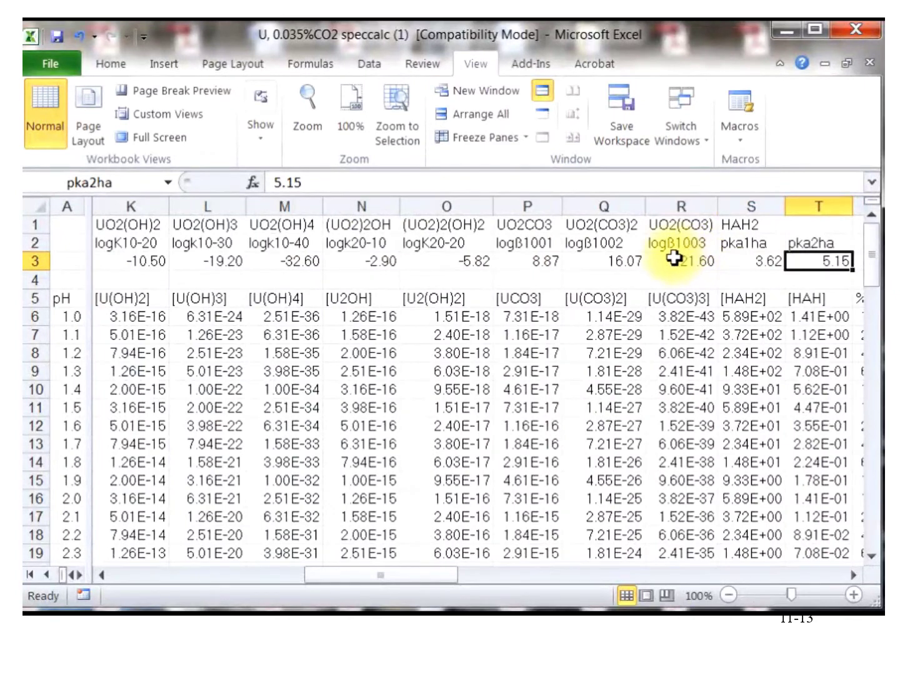
pyautogui.press('Right')
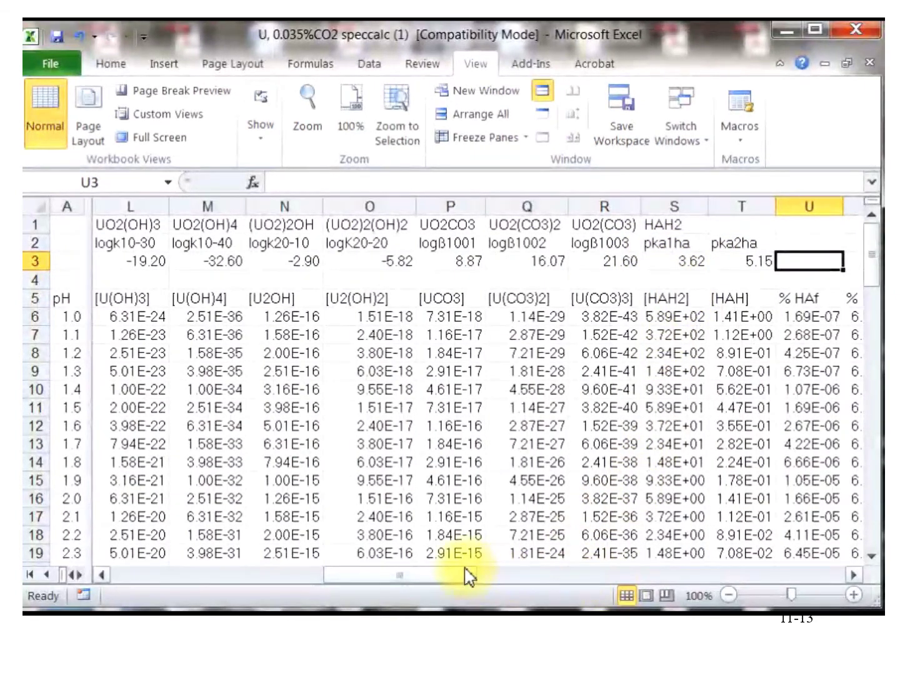
pyautogui.moveTo(409, 573); pyautogui.dragTo(238, 624)
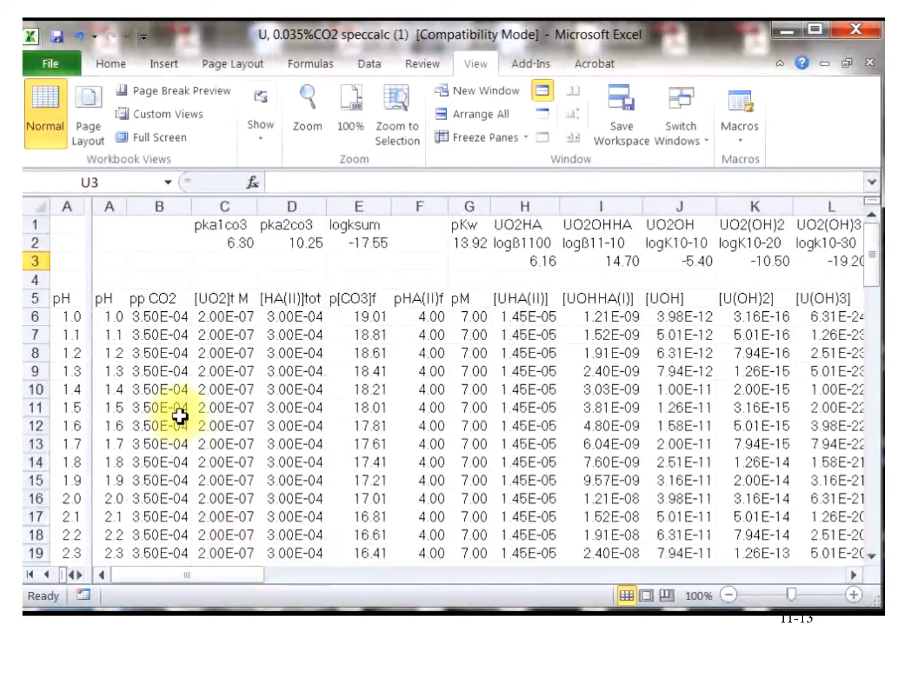
# Step: Check the first and last pH entries of column A, in cells A6 and A96
pyautogui.click(104, 323)
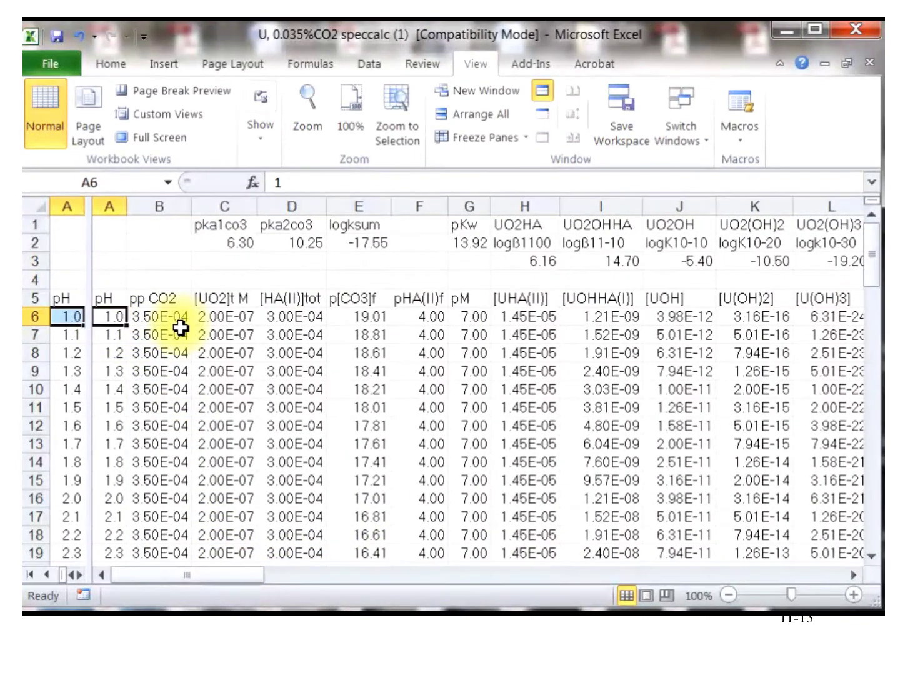
pyautogui.moveTo(874, 275); pyautogui.dragTo(874, 542)
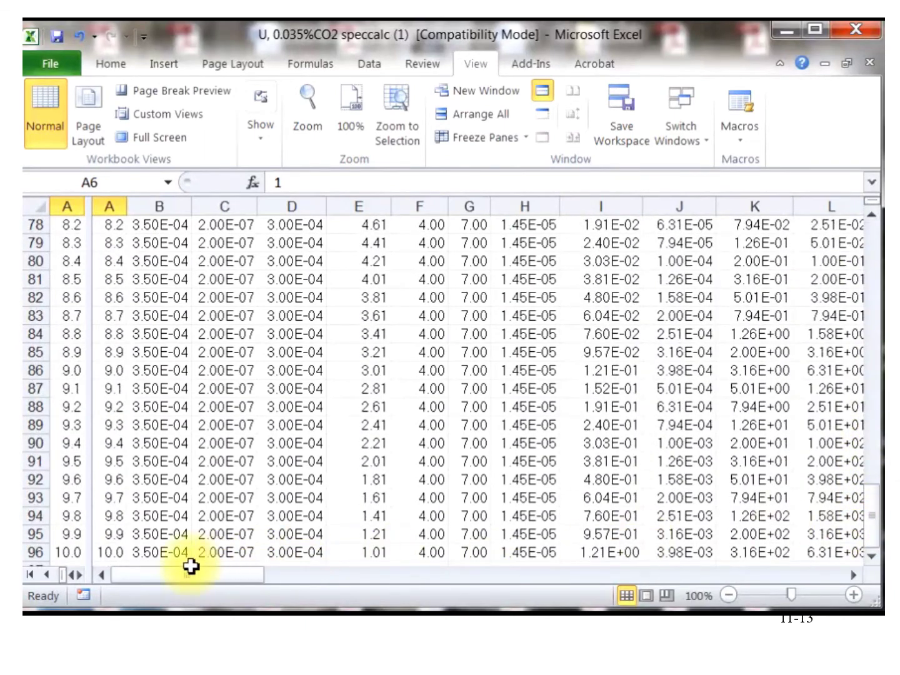
pyautogui.click(116, 553)
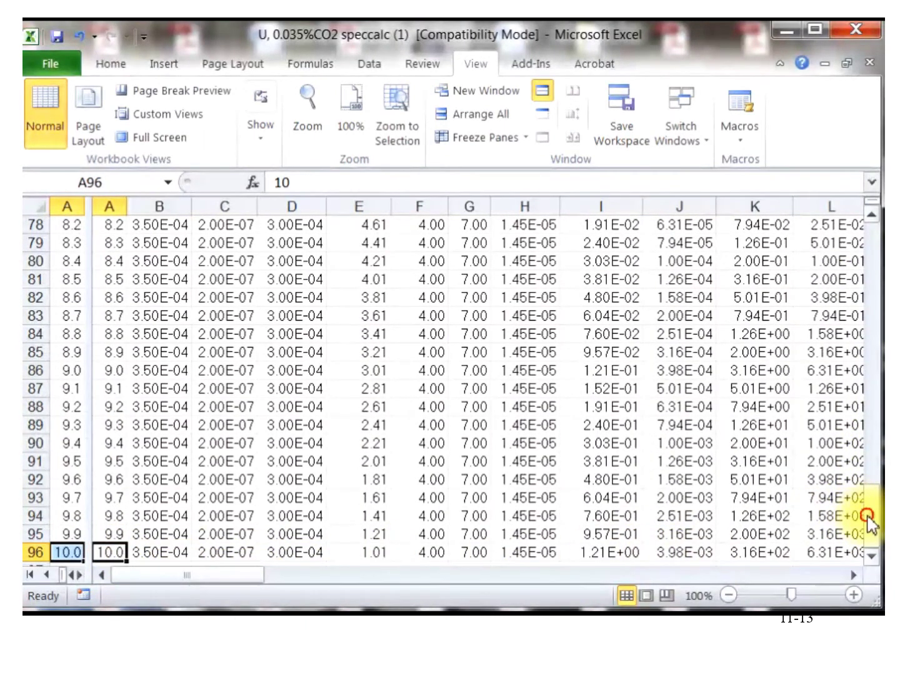
# Step: Inspect the pp CO2, total UO2 and total HA(II) input values in row 6, cells B6 to D6
pyautogui.moveTo(866, 526); pyautogui.dragTo(869, 525)
pyautogui.click(164, 316)
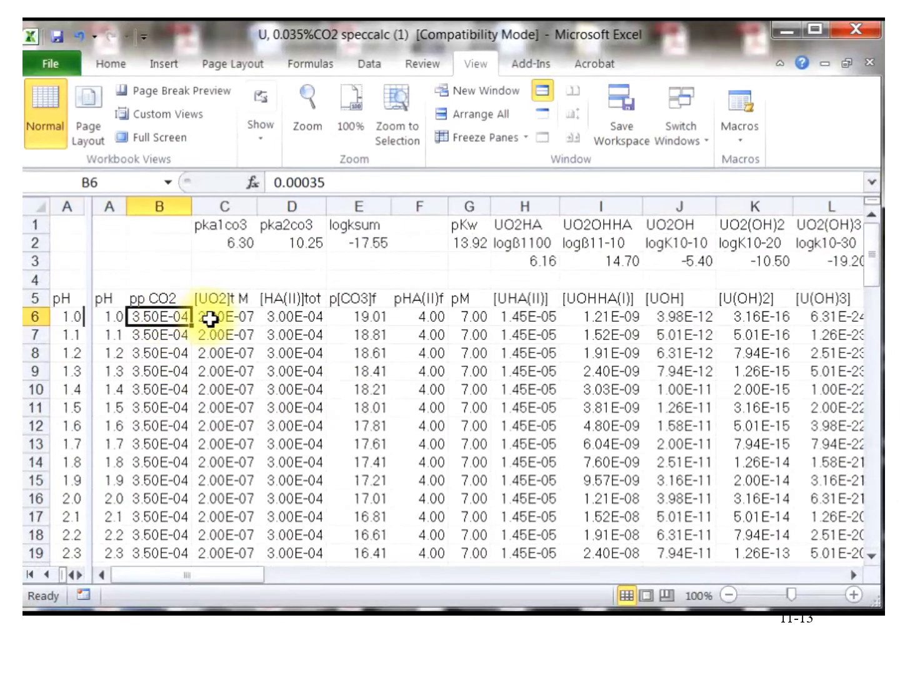
pyautogui.click(226, 316)
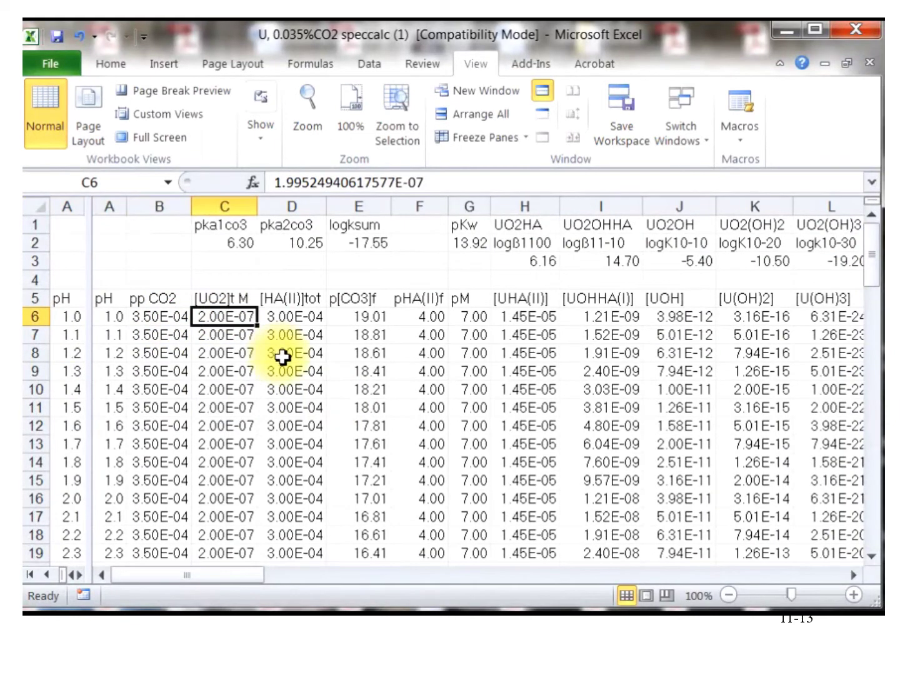
pyautogui.click(225, 351)
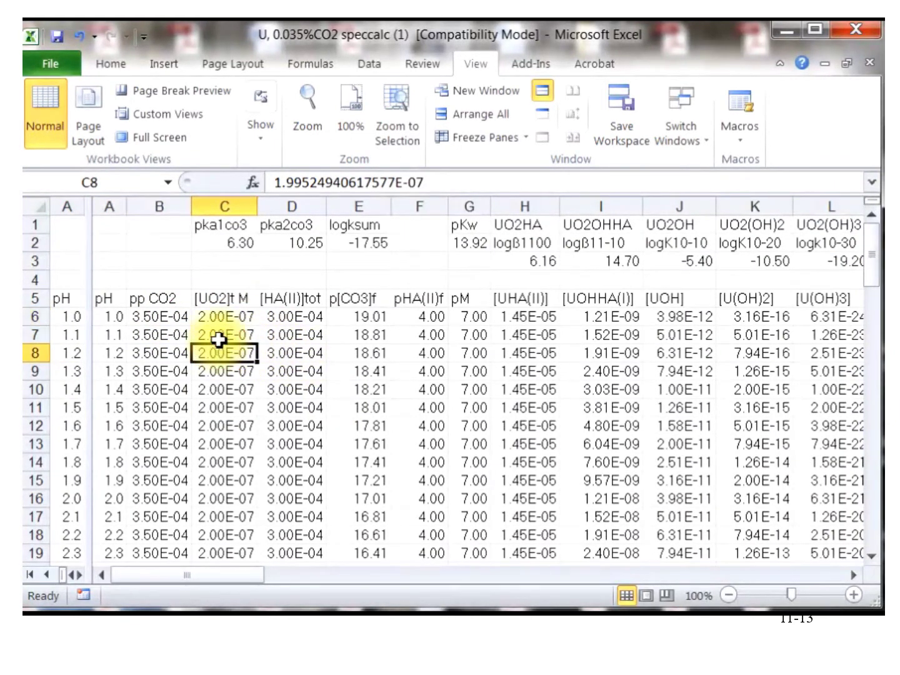
pyautogui.click(217, 317)
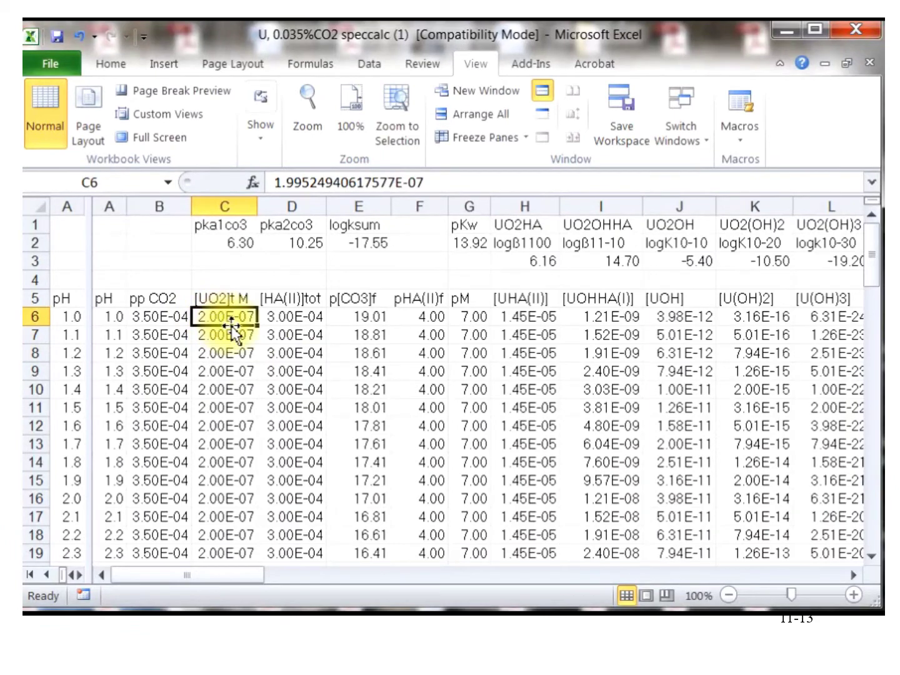
pyautogui.click(282, 318)
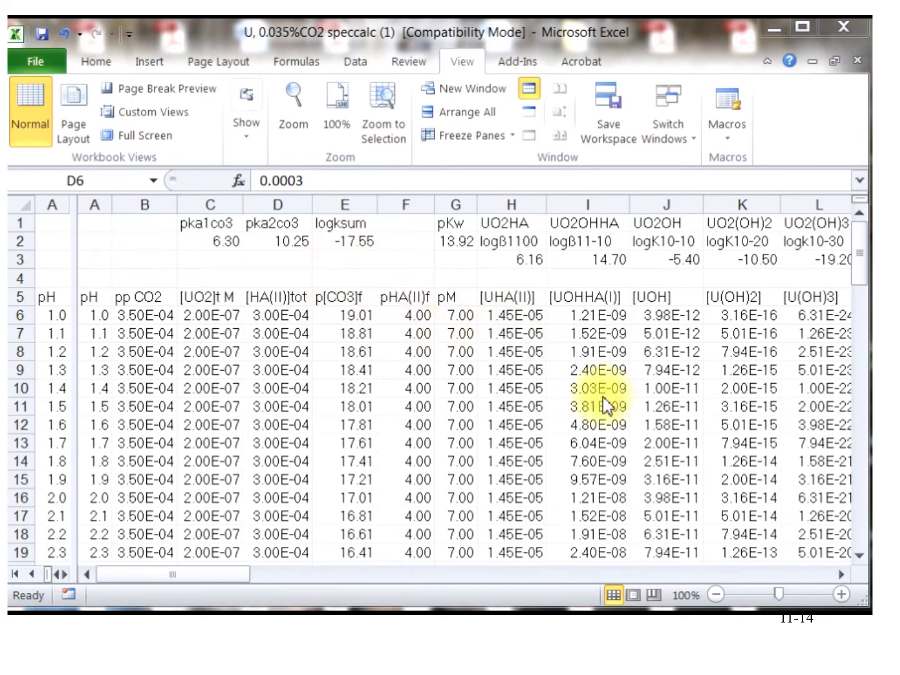
# Step: Examine the % HAf and % Mf formulas in cells U6 and V6
pyautogui.click(841, 574)
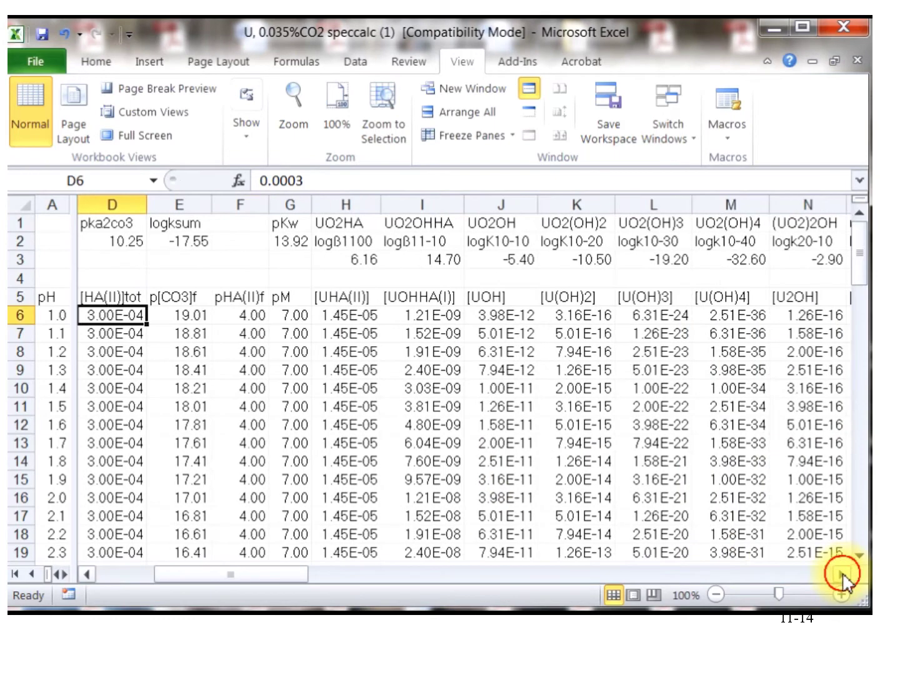
pyautogui.click(841, 573)
pyautogui.click(840, 574)
pyautogui.click(840, 573)
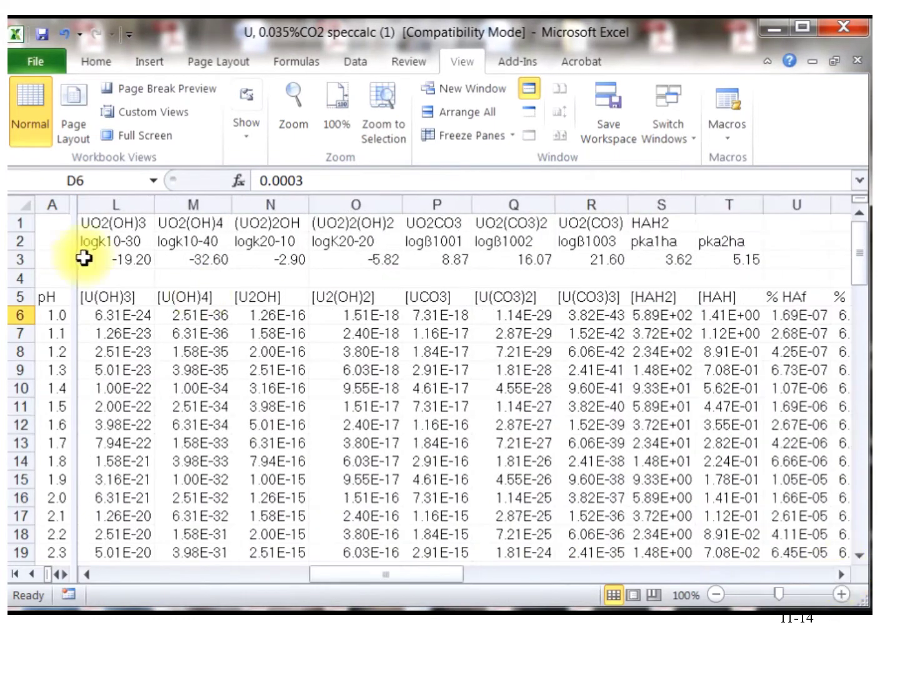
pyautogui.click(840, 574)
pyautogui.click(840, 573)
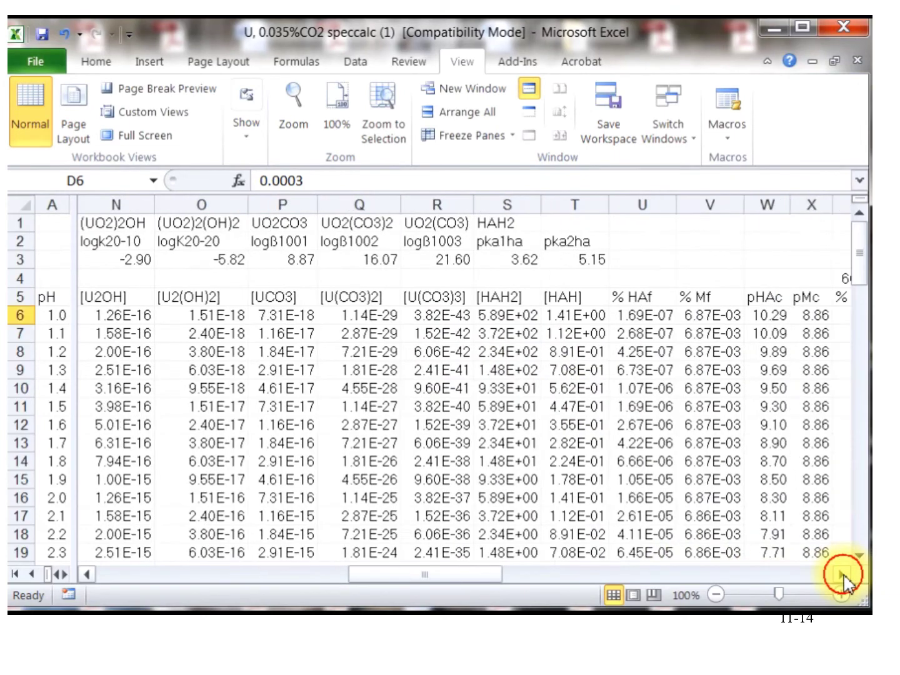
pyautogui.click(840, 574)
pyautogui.click(841, 574)
pyautogui.click(841, 573)
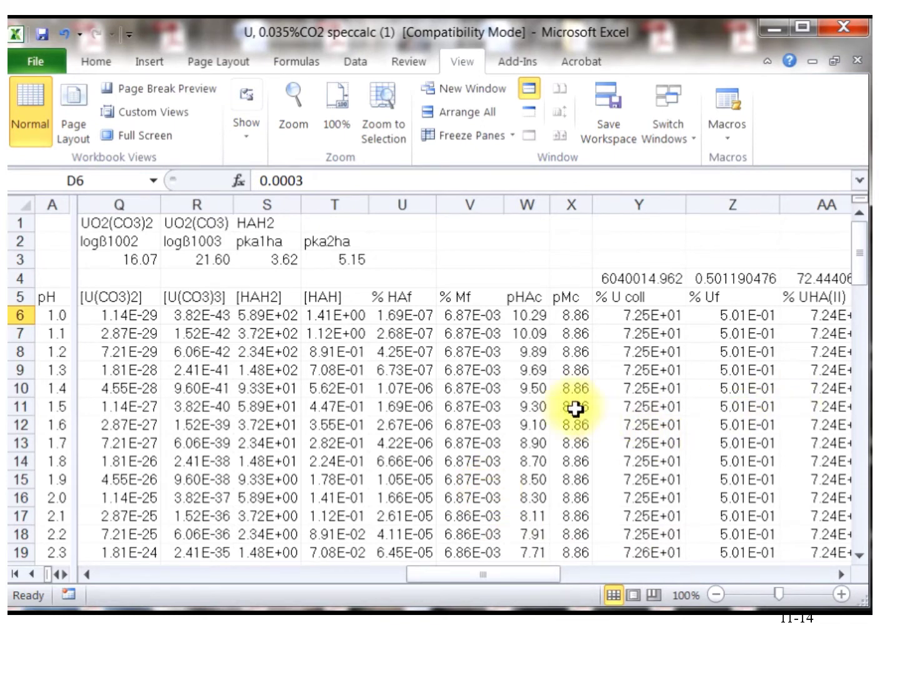
pyautogui.click(407, 315)
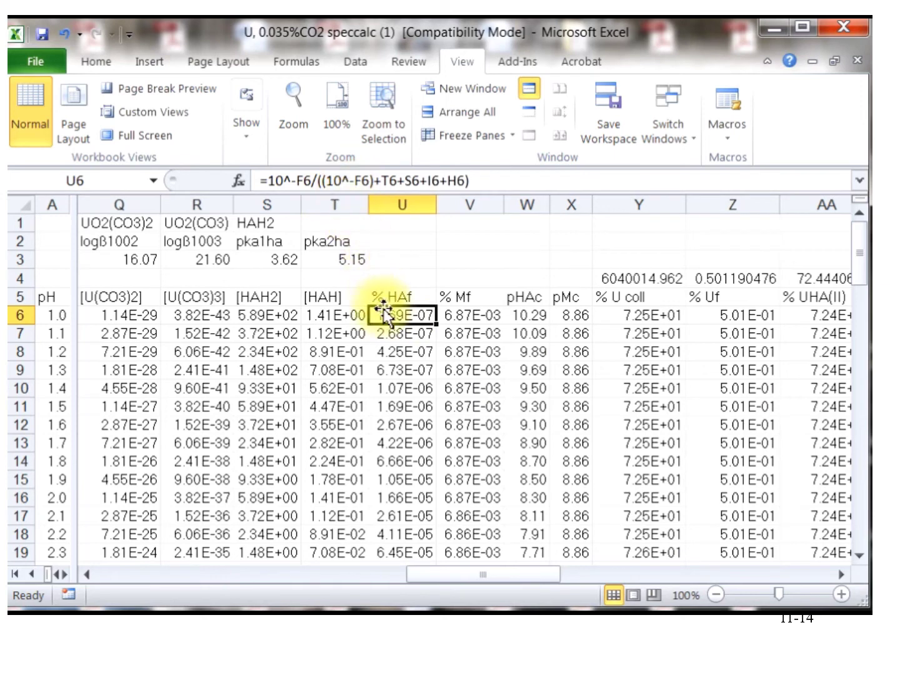
pyautogui.click(470, 314)
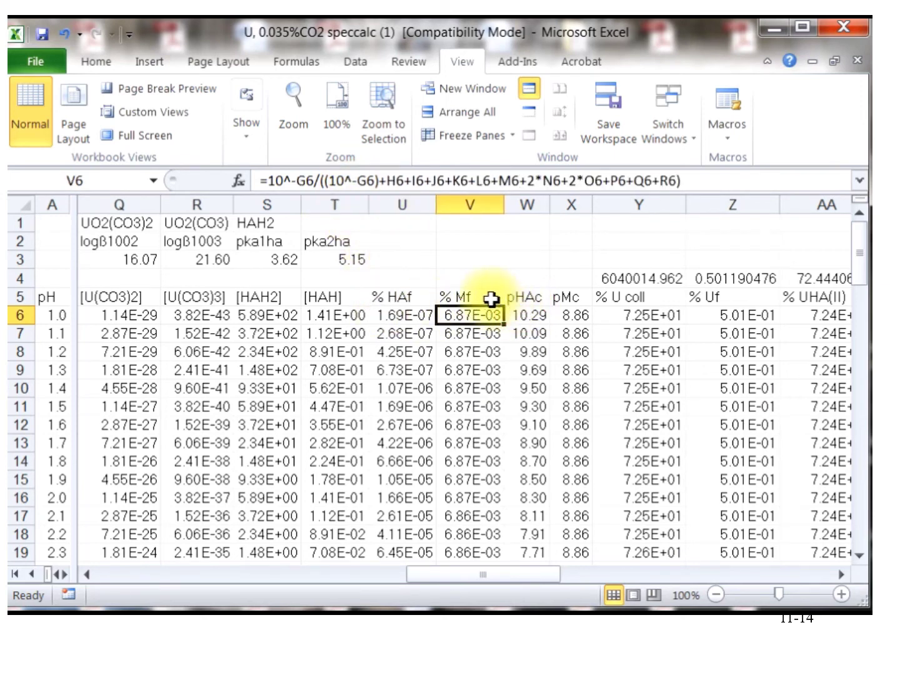
# Step: Trace the cells referenced by the % Mf formula in V6 across row 6, keeping the formula as it is
pyautogui.click(357, 186)
pyautogui.moveTo(482, 578); pyautogui.dragTo(279, 581)
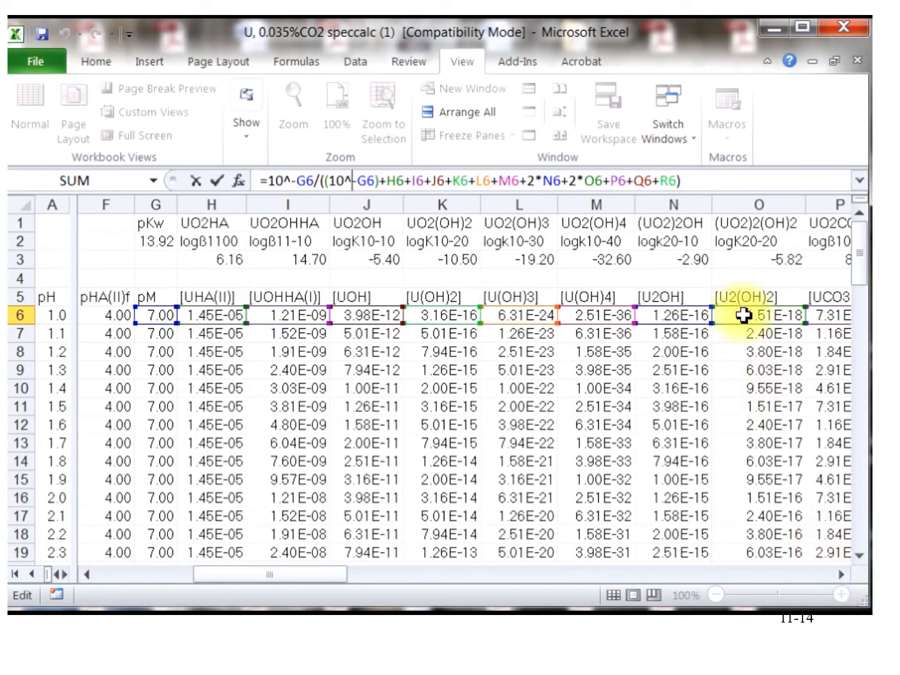
pyautogui.click(844, 574)
pyautogui.click(845, 574)
pyautogui.click(843, 573)
pyautogui.click(844, 574)
pyautogui.click(842, 573)
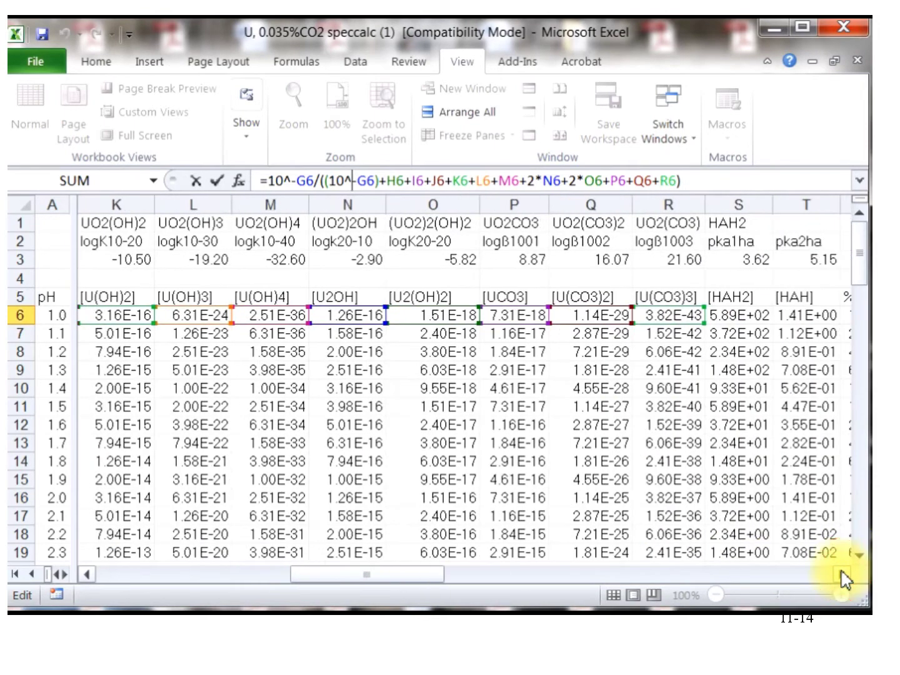
pyautogui.click(842, 573)
pyautogui.click(842, 573)
pyautogui.click(842, 574)
pyautogui.click(841, 574)
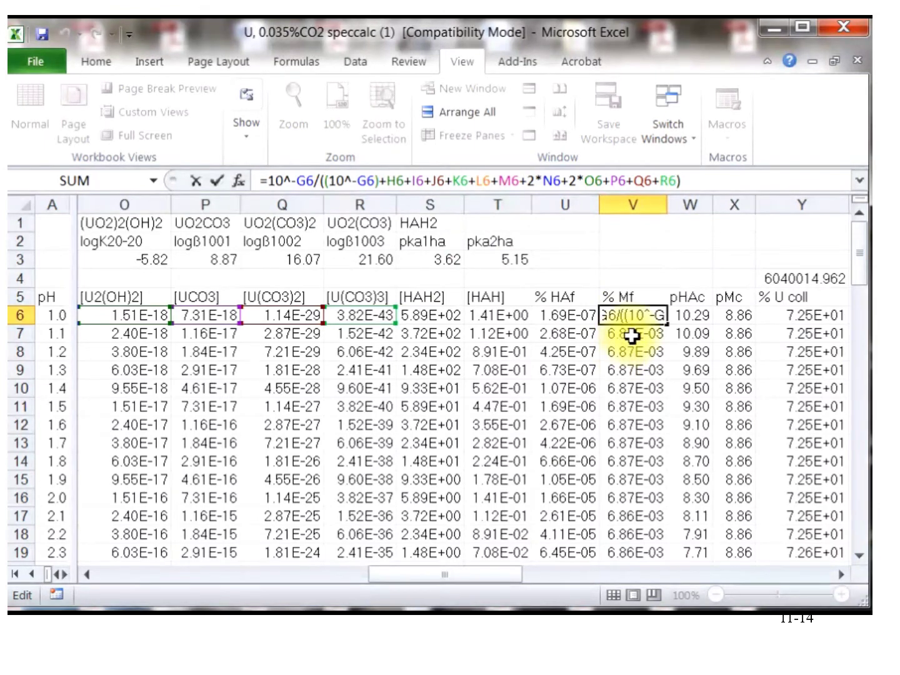
pyautogui.press('Return')
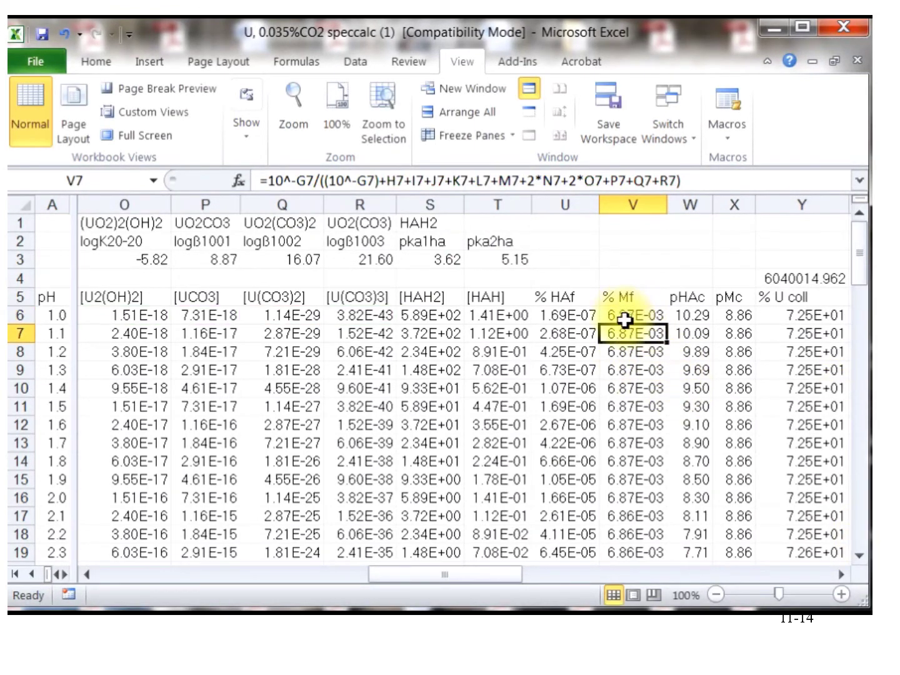
# Step: Compare the pMc and pHAc formulas in X6 and W6 with the % Mf formula in V6
pyautogui.moveTo(478, 582); pyautogui.dragTo(605, 560)
pyautogui.click(210, 315)
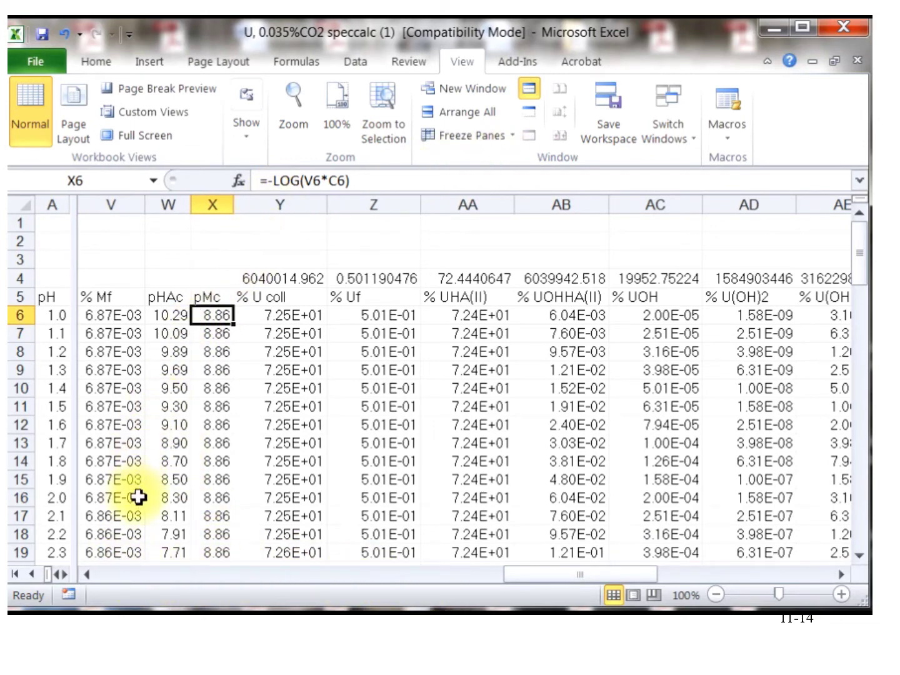
pyautogui.click(88, 574)
pyautogui.click(88, 573)
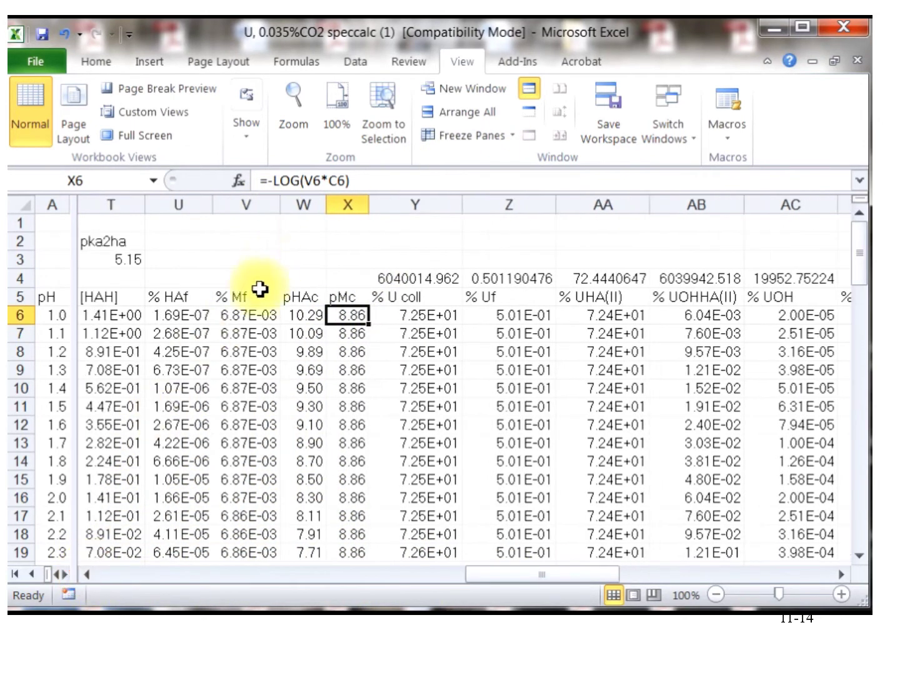
pyautogui.click(219, 321)
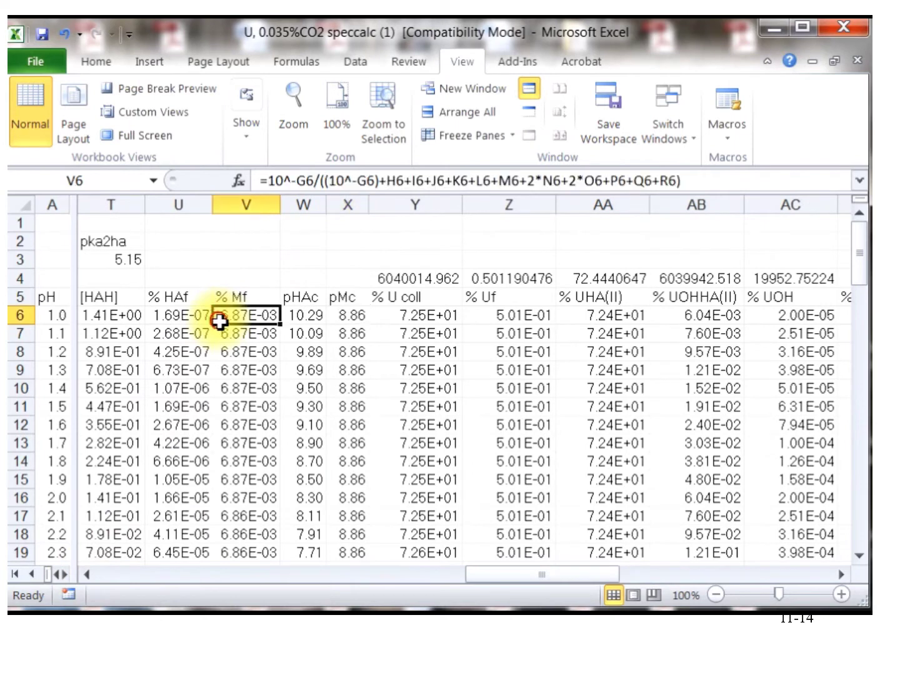
pyautogui.click(346, 319)
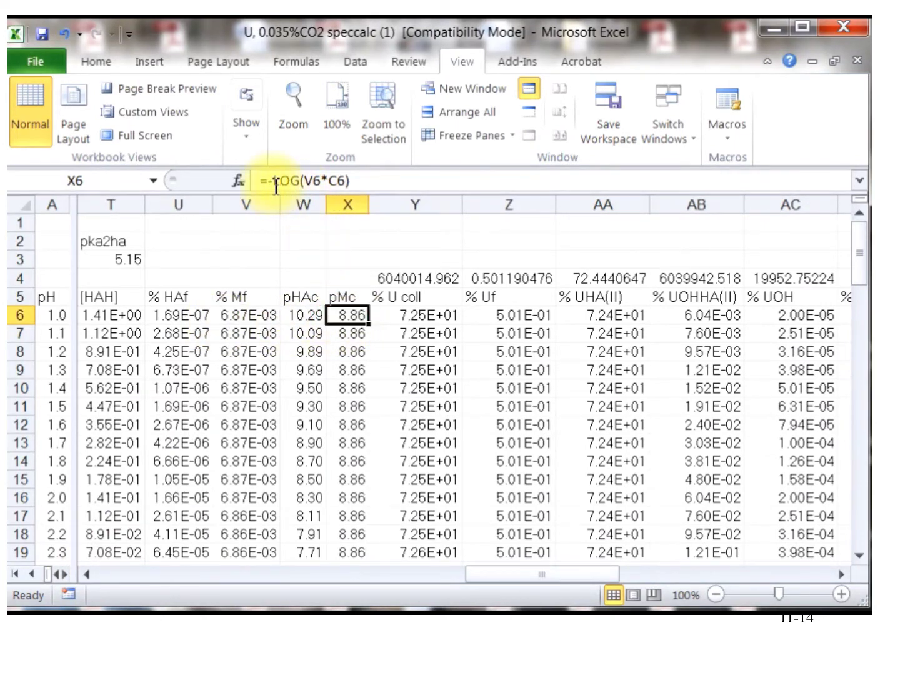
pyautogui.click(310, 315)
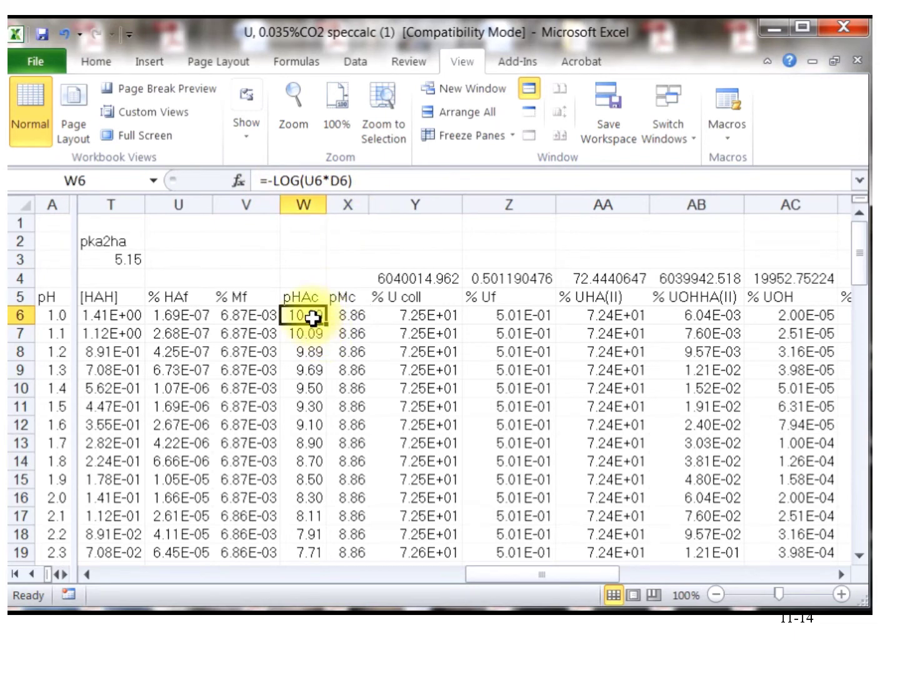
# Step: Copy the calculated pHAc and pMc values in the range W6:X96
pyautogui.moveTo(308, 315); pyautogui.dragTo(350, 602)
pyautogui.moveTo(351, 602); pyautogui.dragTo(352, 602)
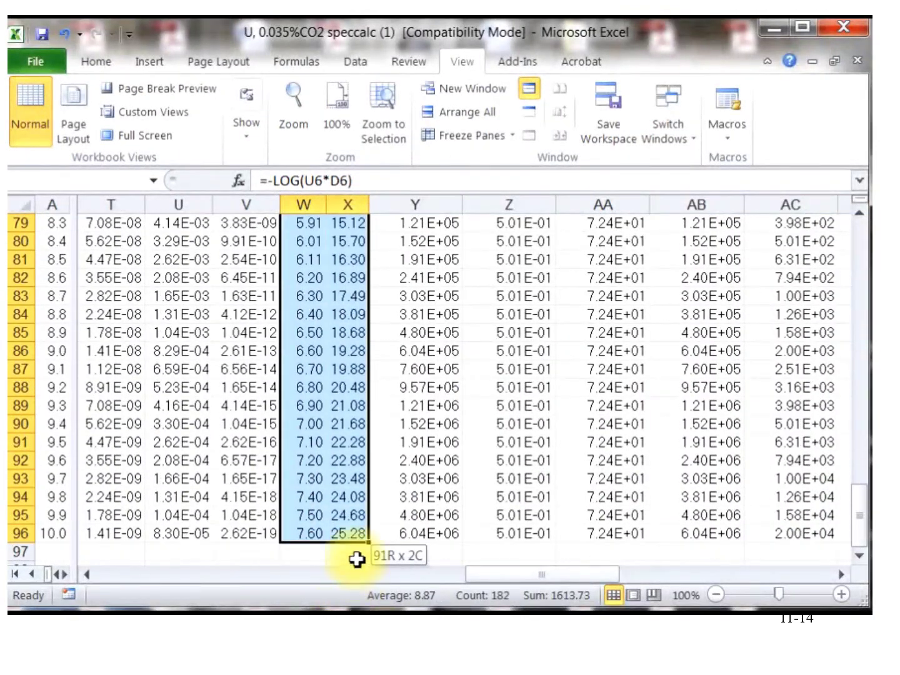
pyautogui.moveTo(357, 559); pyautogui.dragTo(356, 543)
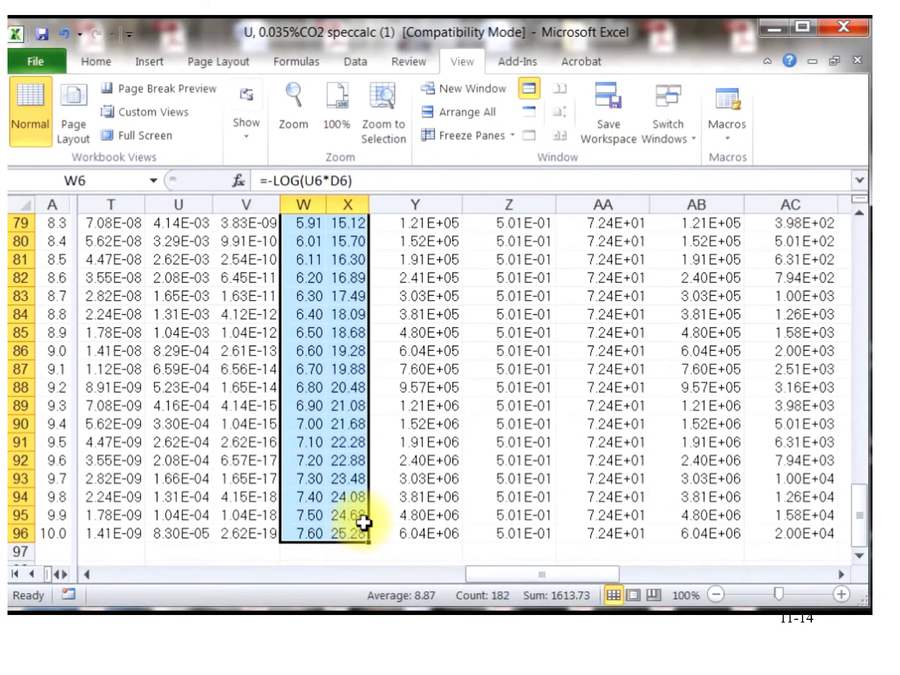
pyautogui.hotkey('ctrl', 'c')
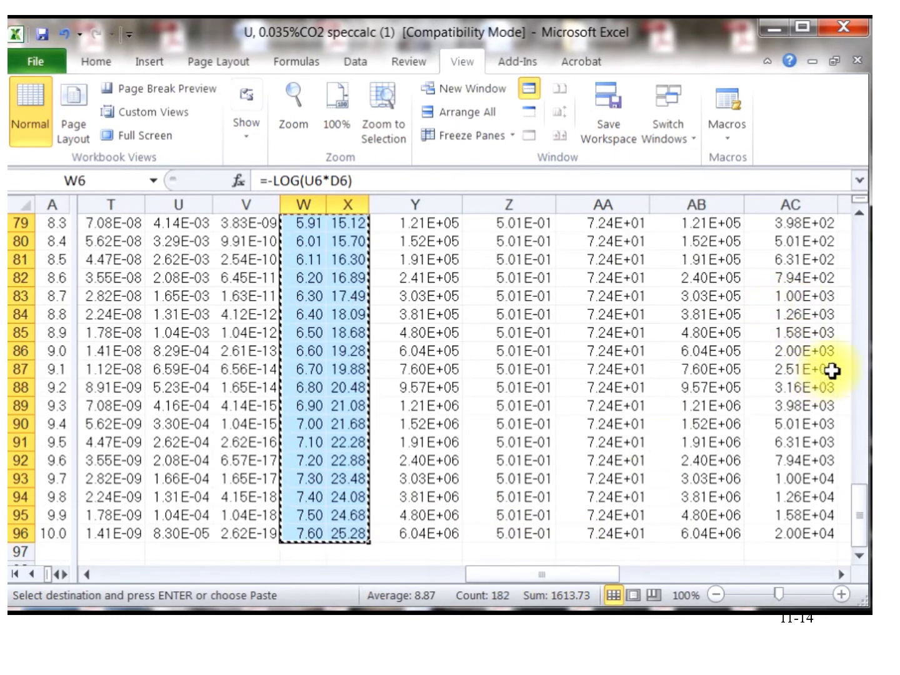
# Step: Paste the copied pHAc and pMc results as values only into the pHA(II)f and pM columns, starting at F6
pyautogui.click(859, 338)
pyautogui.click(860, 322)
pyautogui.click(859, 290)
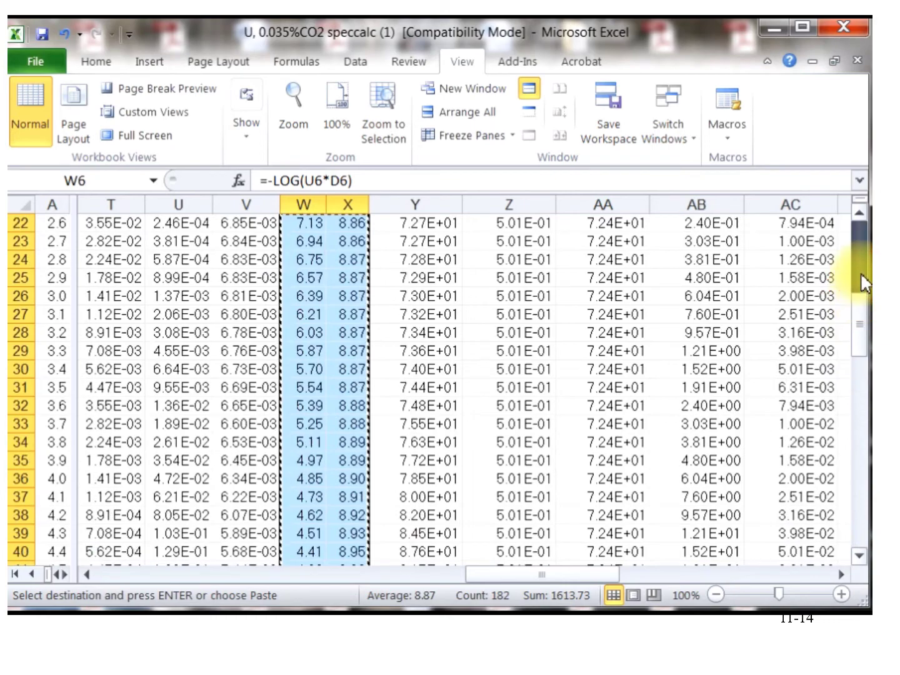
pyautogui.click(860, 284)
pyautogui.moveTo(499, 571); pyautogui.dragTo(215, 566)
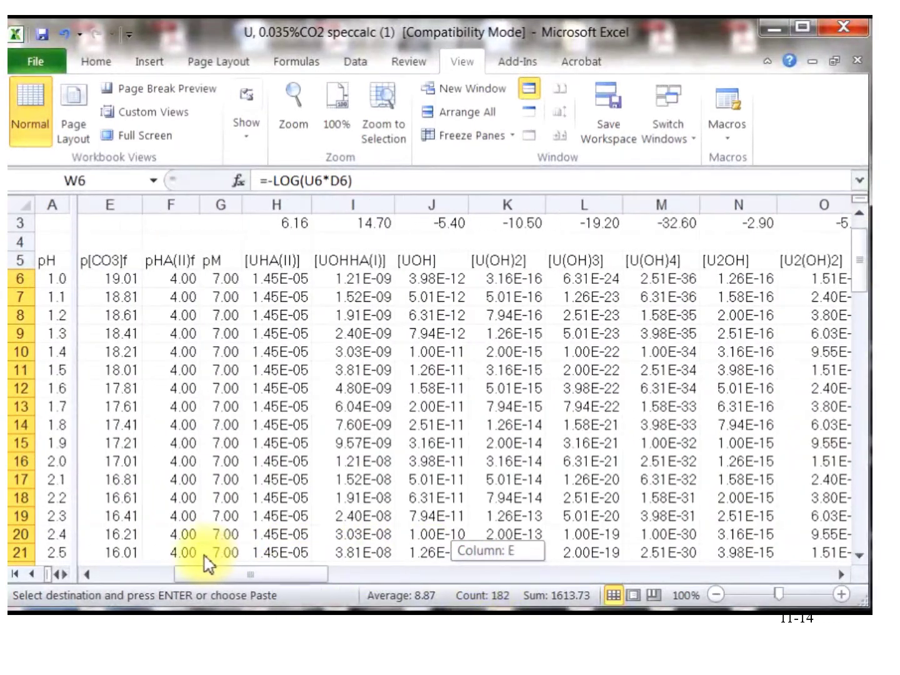
pyautogui.click(180, 284)
pyautogui.rightClick(161, 281)
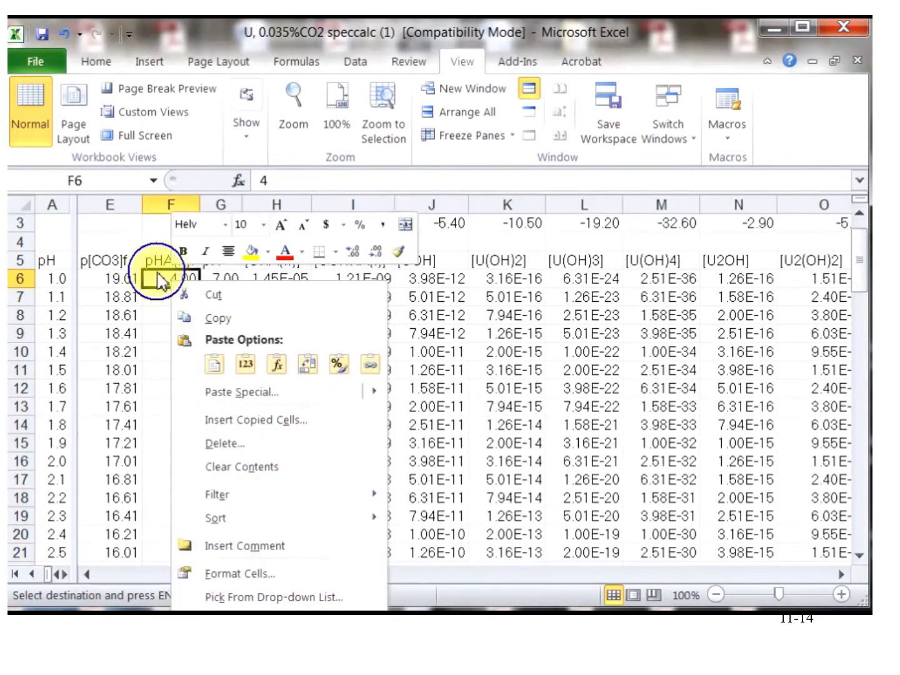
pyautogui.click(241, 392)
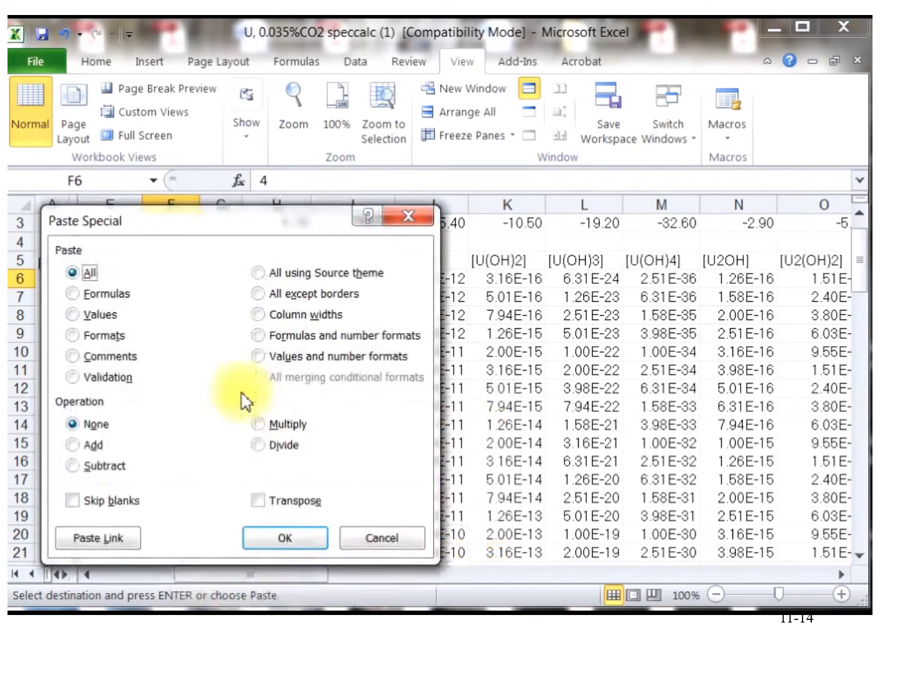
pyautogui.click(100, 315)
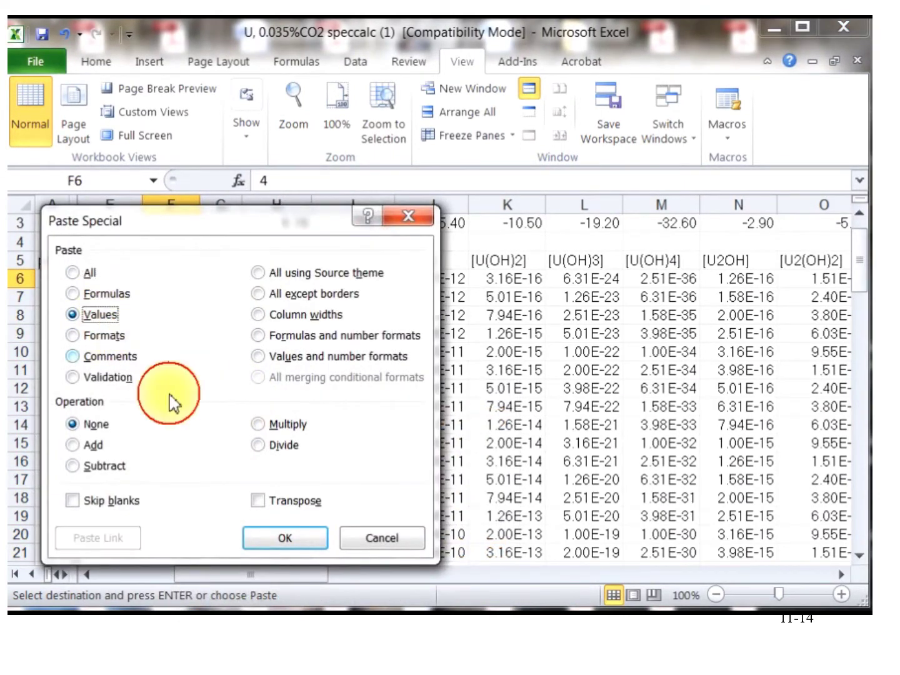
pyautogui.click(275, 537)
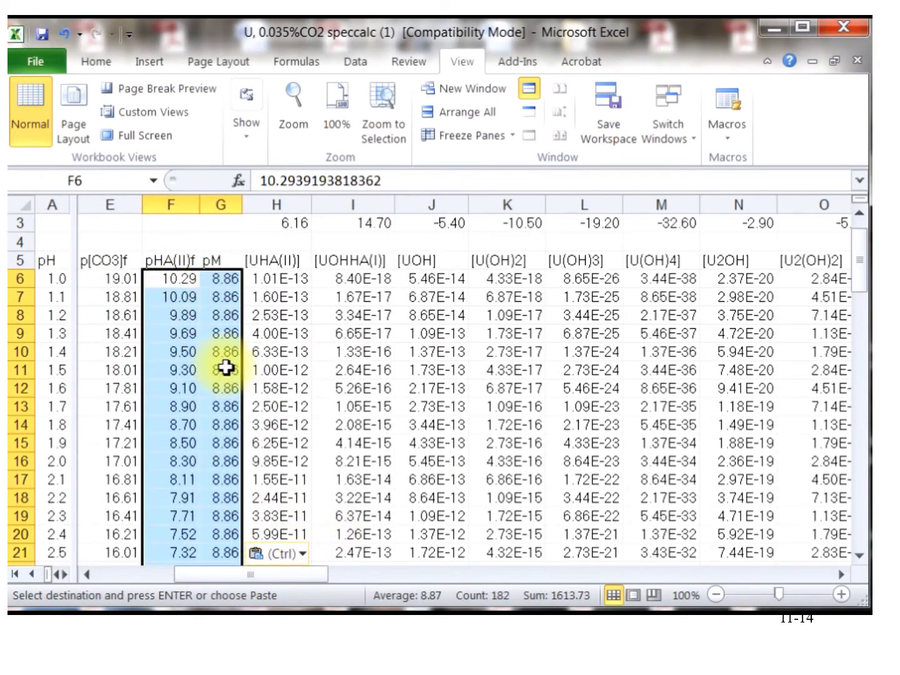
# Step: Start recording a macro assigned to the letter a, with cell W6 as the starting cell
pyautogui.moveTo(272, 573); pyautogui.dragTo(514, 587)
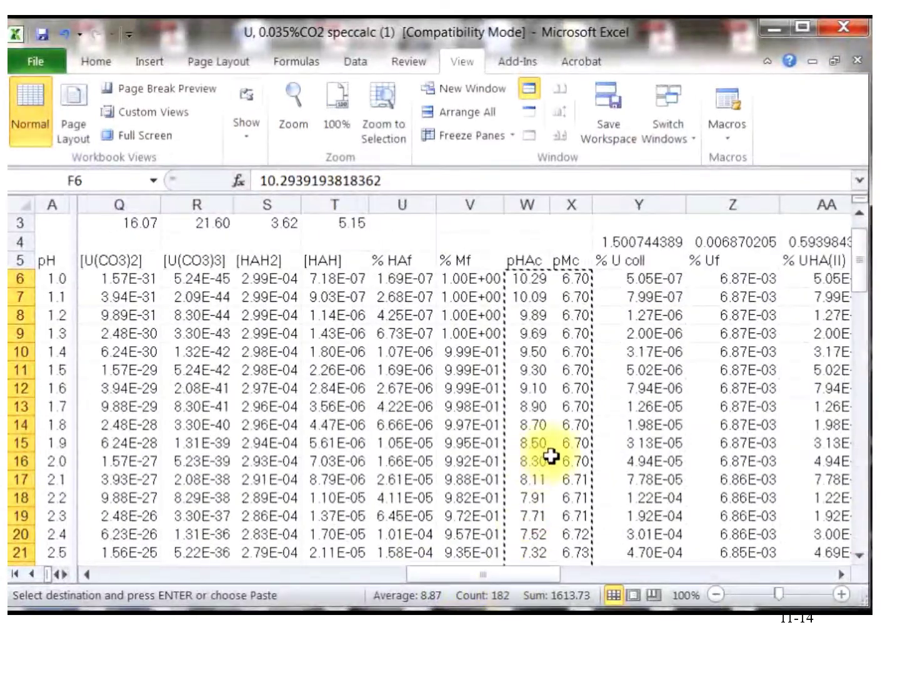
pyautogui.click(527, 282)
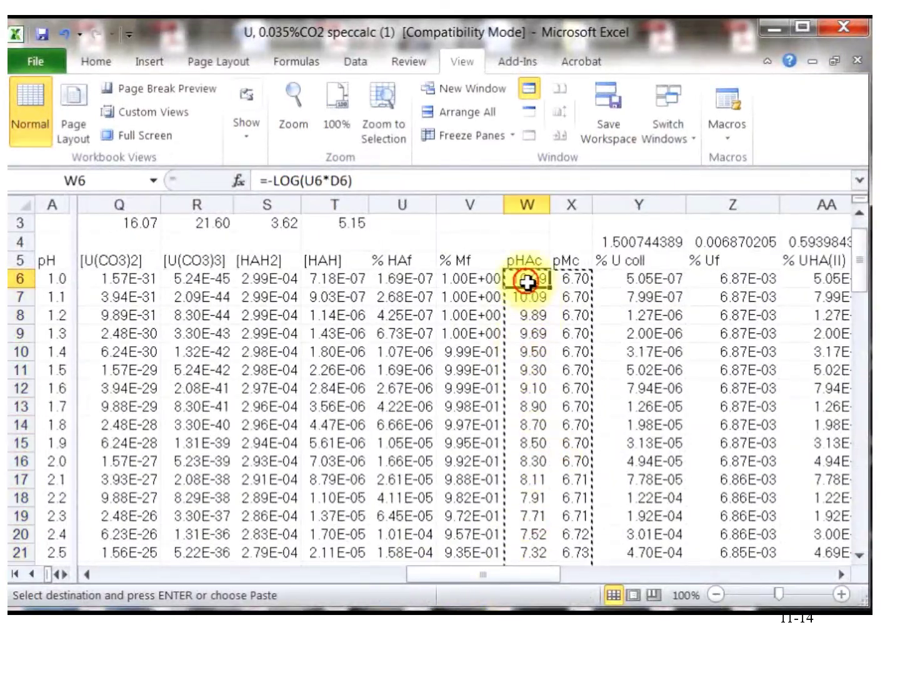
pyautogui.click(725, 122)
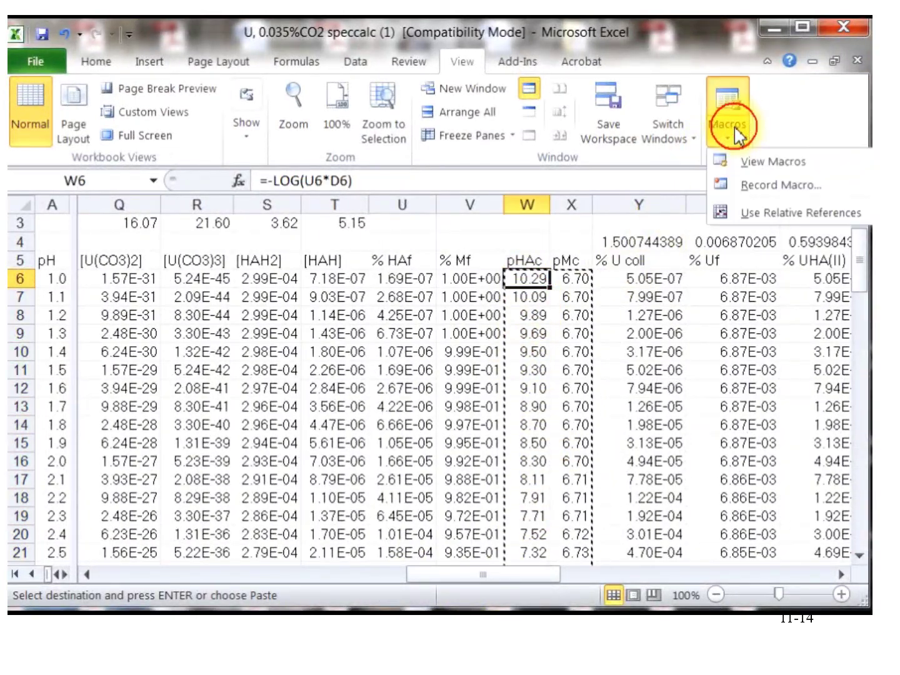
pyautogui.click(775, 186)
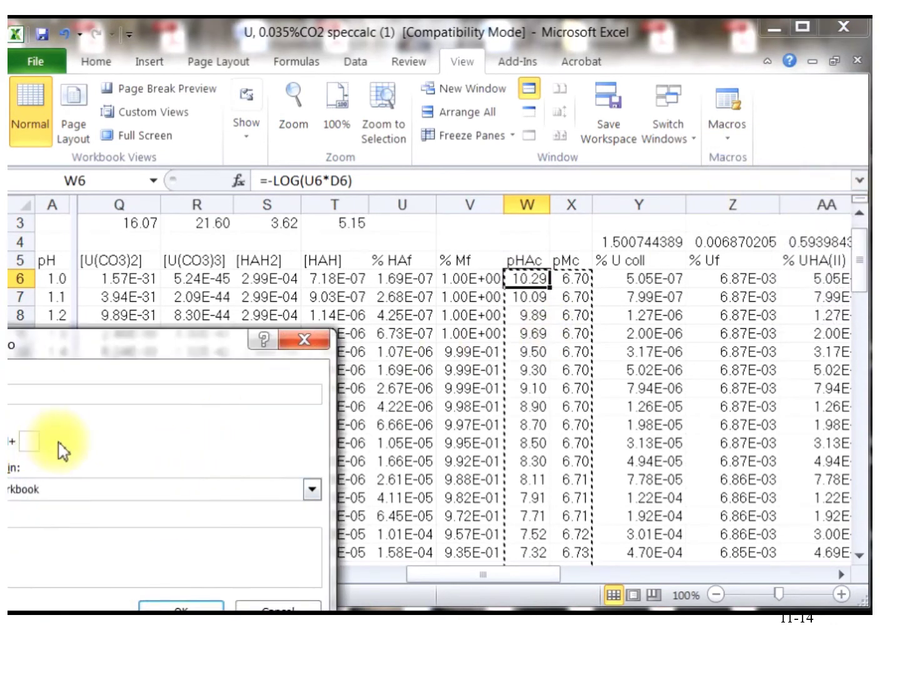
pyautogui.write('a')
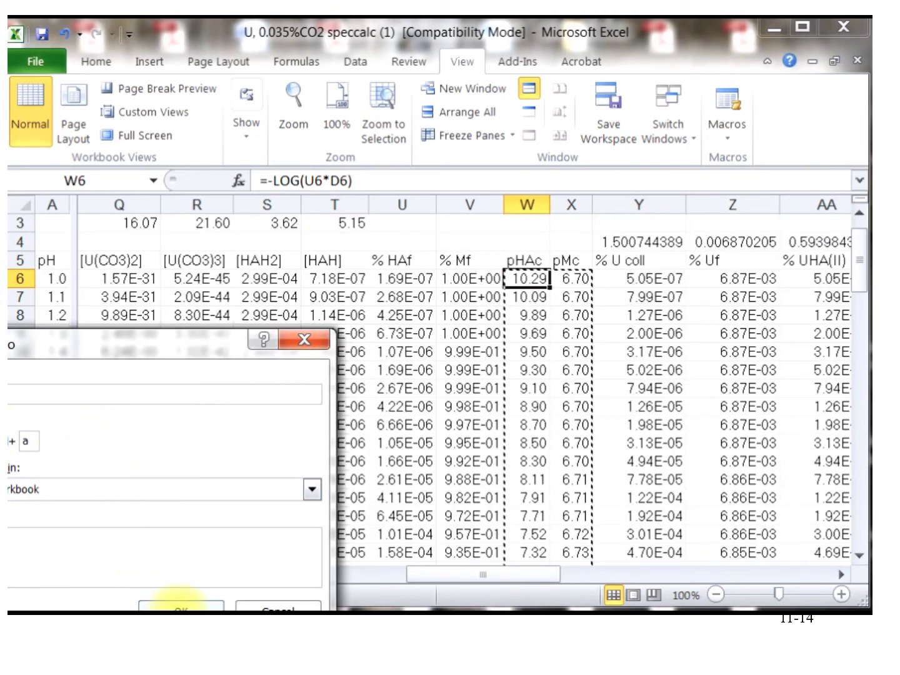
pyautogui.click(181, 604)
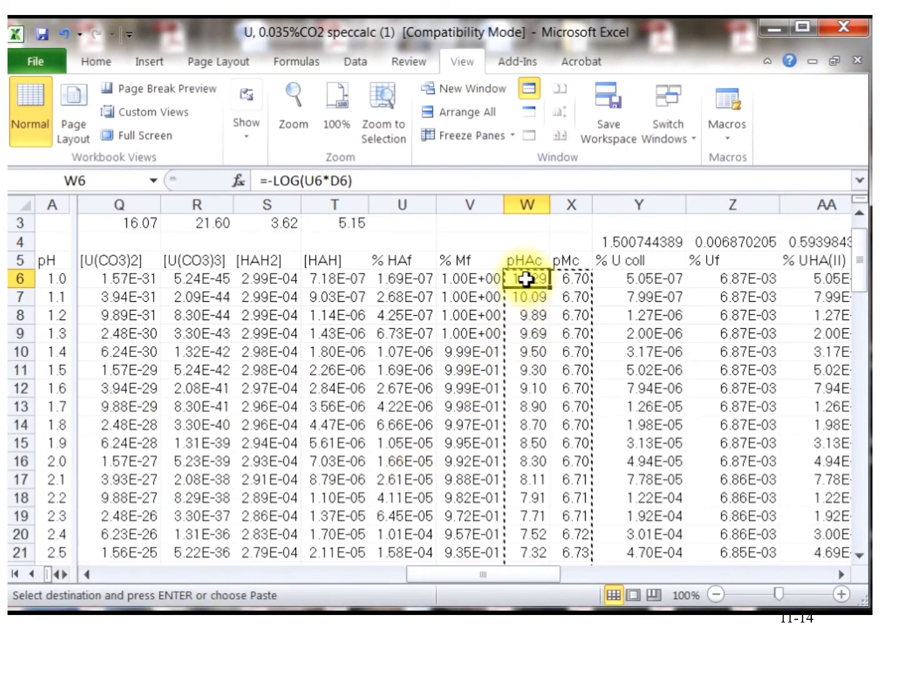
# Step: Copy the recalculated pHAc and pMc range W6:X96 and paste it as values only at F6
pyautogui.moveTo(526, 279); pyautogui.dragTo(572, 538)
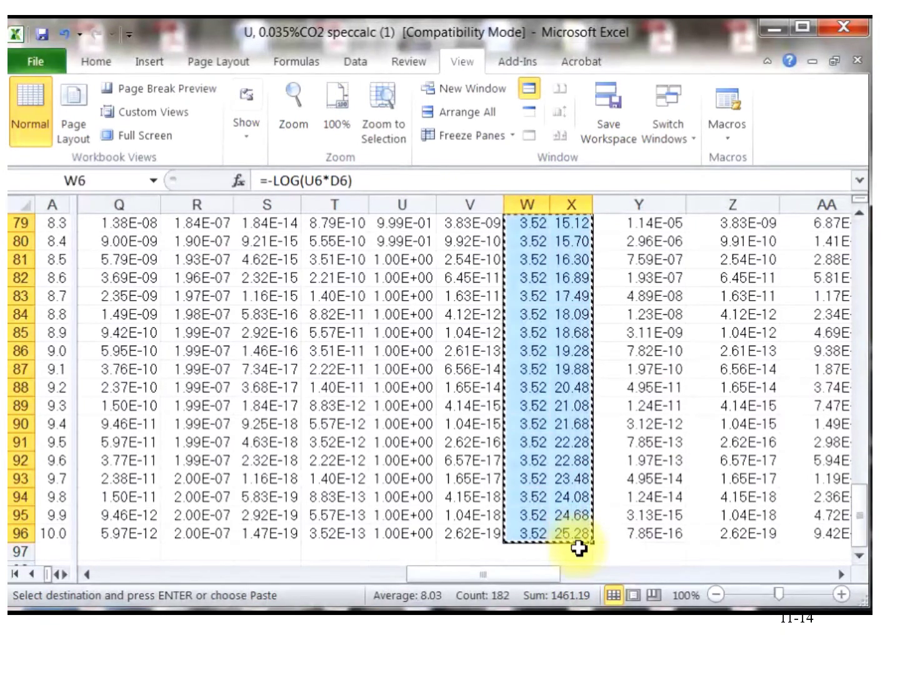
pyautogui.moveTo(502, 579); pyautogui.dragTo(294, 581)
pyautogui.scroll(20, 363, 532)
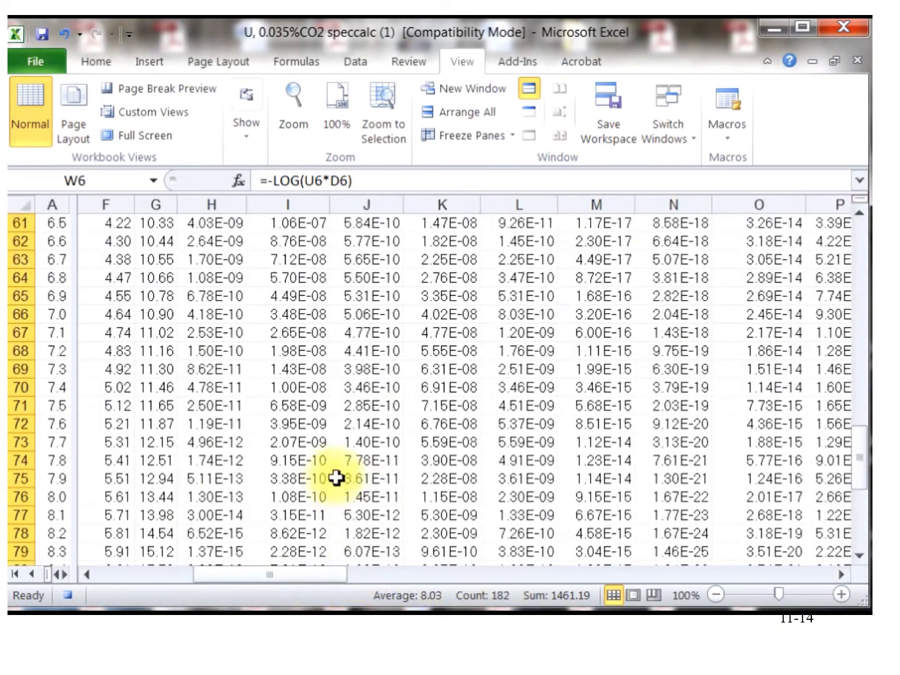
pyautogui.scroll(4, 284, 415)
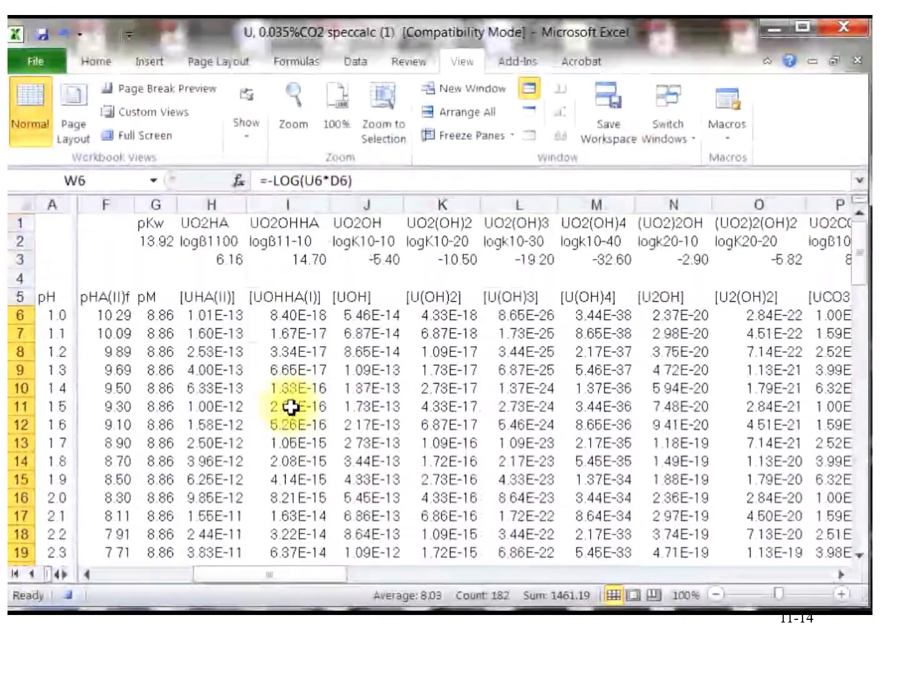
pyautogui.click(104, 319)
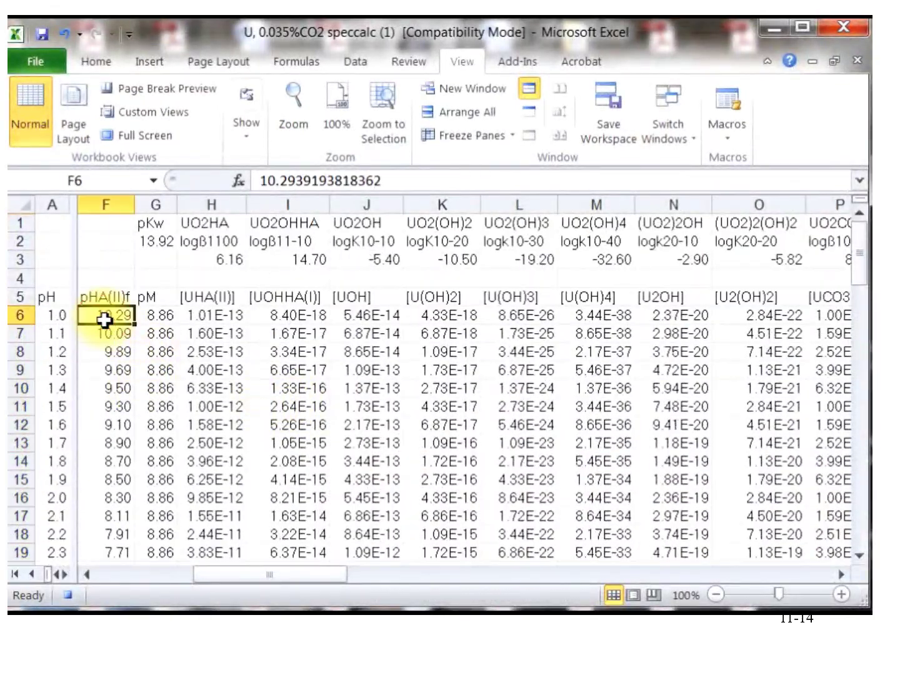
pyautogui.rightClick(104, 320)
pyautogui.moveTo(166, 431)
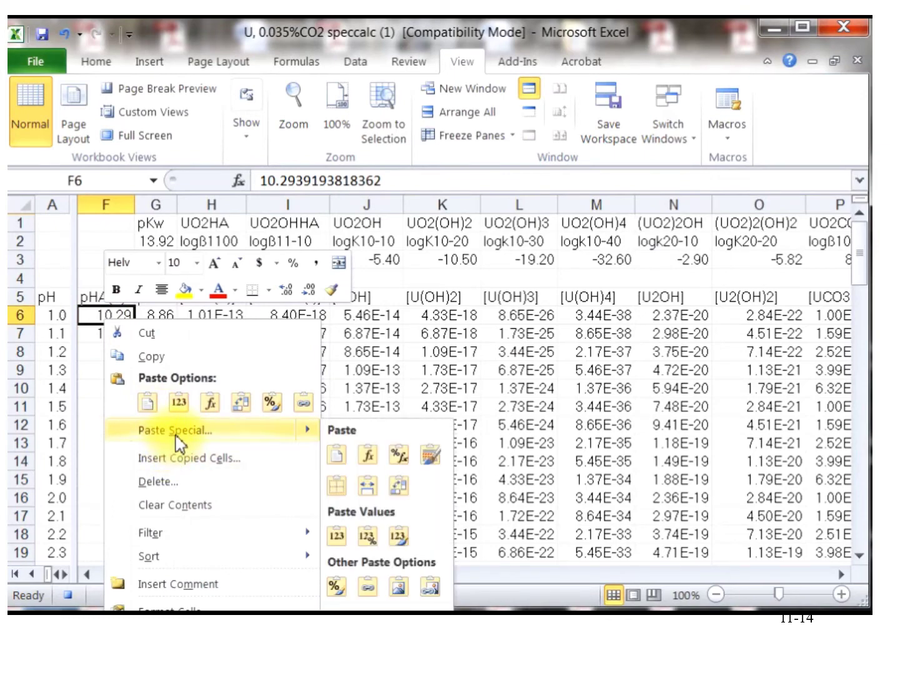
pyautogui.click(178, 432)
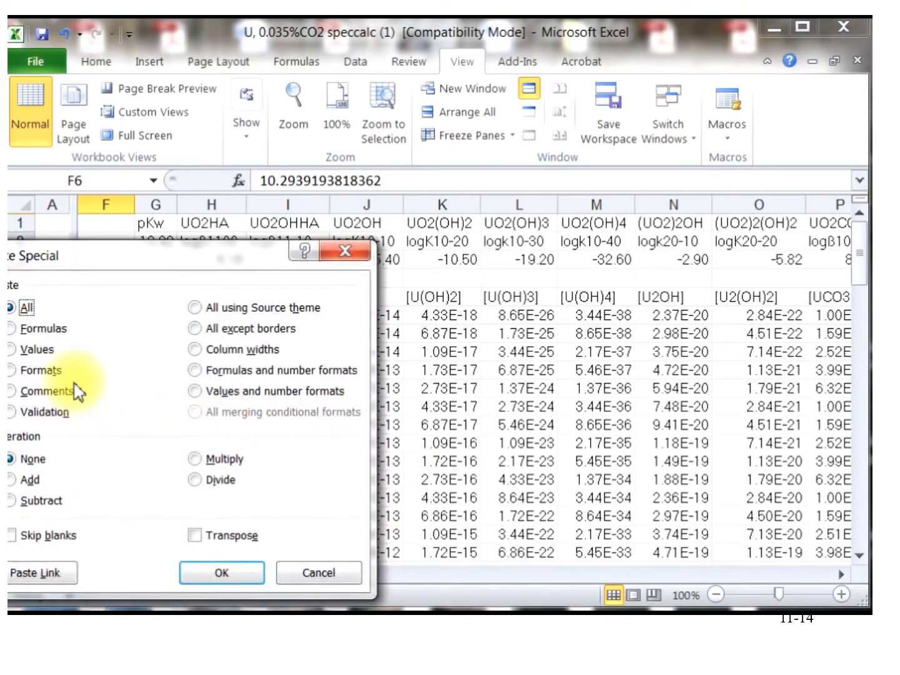
pyautogui.click(50, 370)
pyautogui.click(36, 348)
pyautogui.click(223, 572)
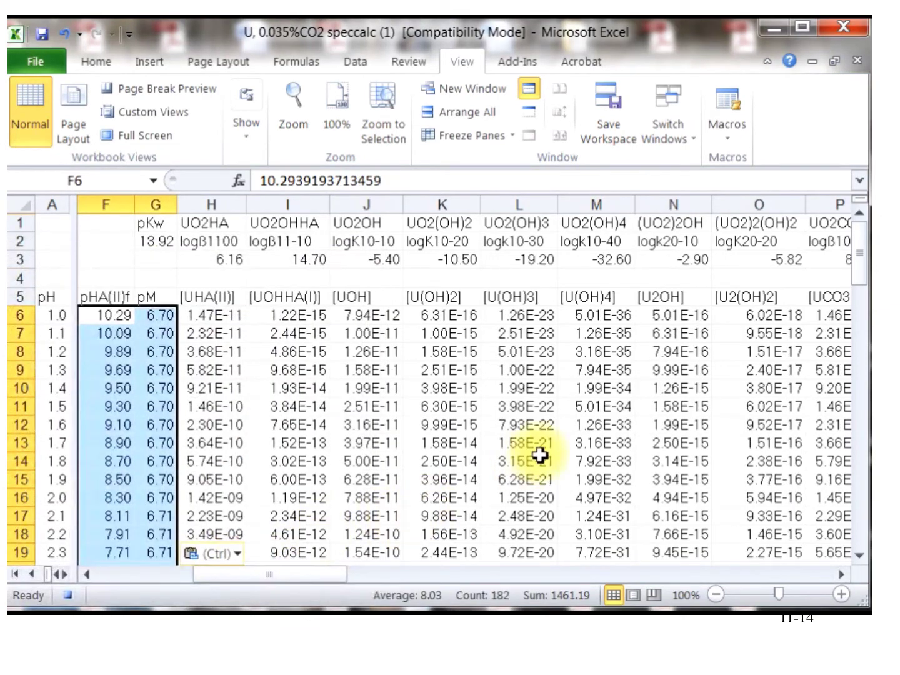
# Step: Return to the first pHAc cell, W6, and stop recording the macro
pyautogui.click(497, 317)
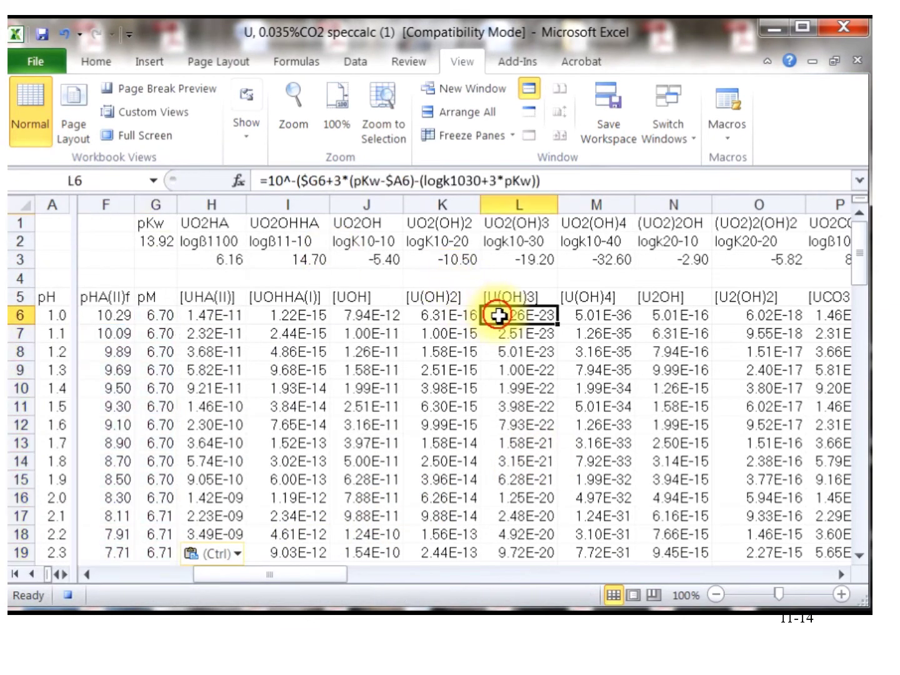
pyautogui.press('Right')
pyautogui.press('Right')
pyautogui.press('Right')
pyautogui.press('Right')
pyautogui.press('Right')
pyautogui.press('Right')
pyautogui.press('Right')
pyautogui.press('Right')
pyautogui.press('Right')
pyautogui.press('Right')
pyautogui.press('Right')
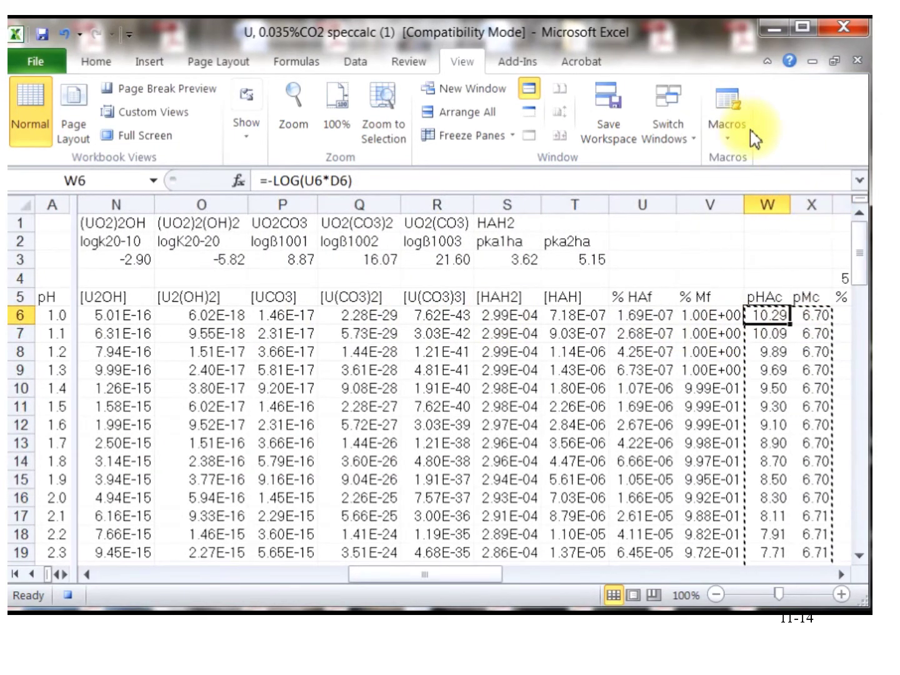
pyautogui.click(726, 121)
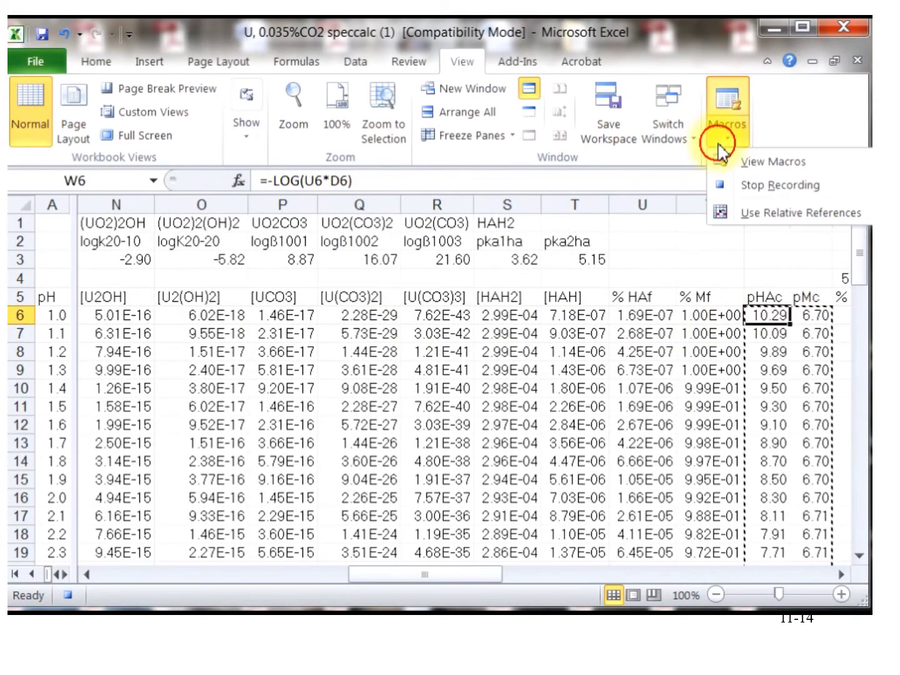
pyautogui.click(746, 186)
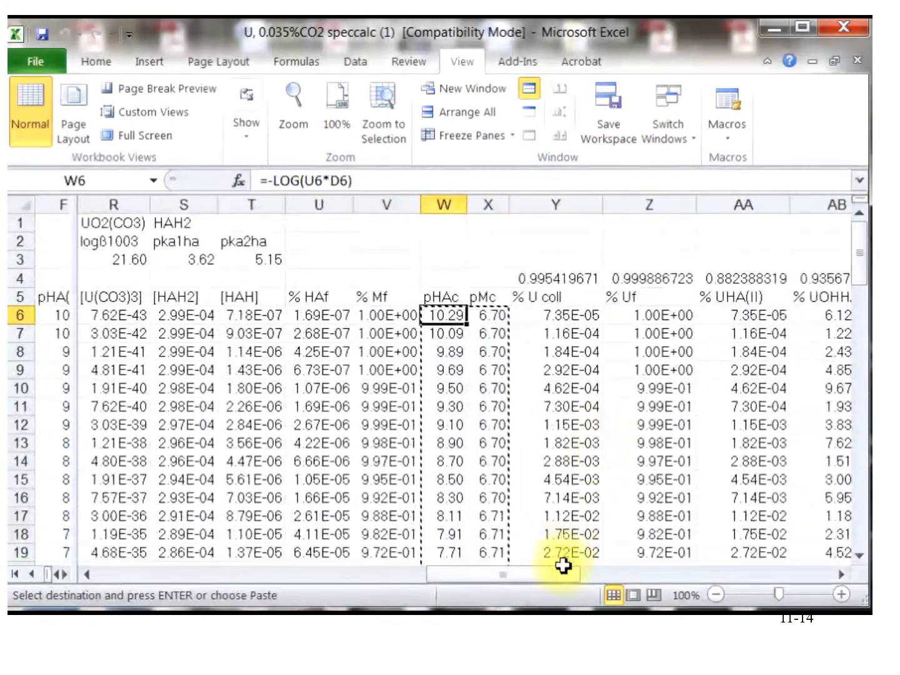
# Step: Examine the iterated results and the formulas for % U coll in Y6 and % sum in AL6
pyautogui.click(522, 576)
pyautogui.moveTo(522, 576); pyautogui.dragTo(156, 572)
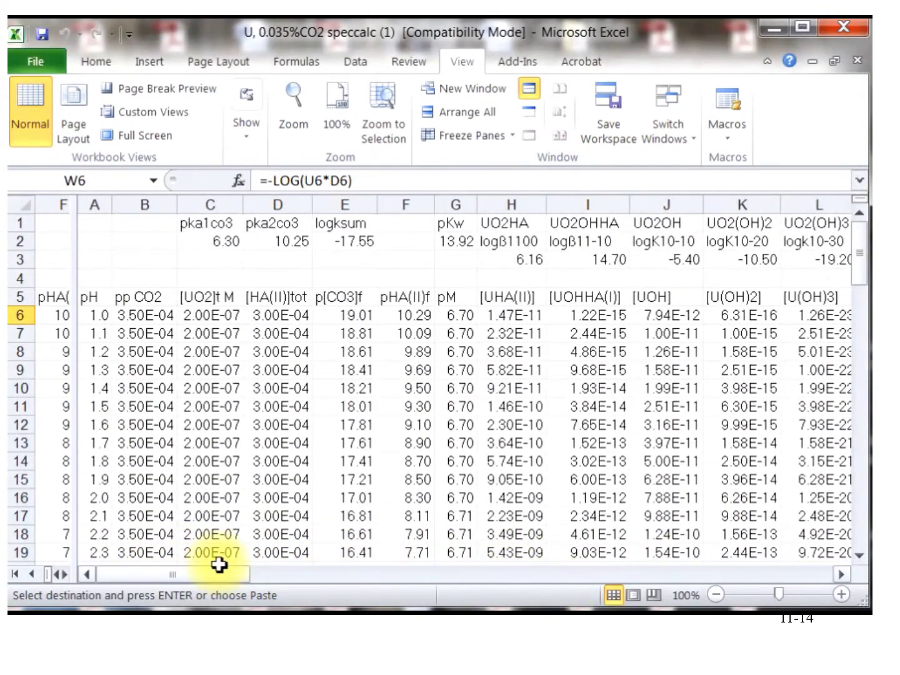
pyautogui.moveTo(218, 564); pyautogui.dragTo(562, 573)
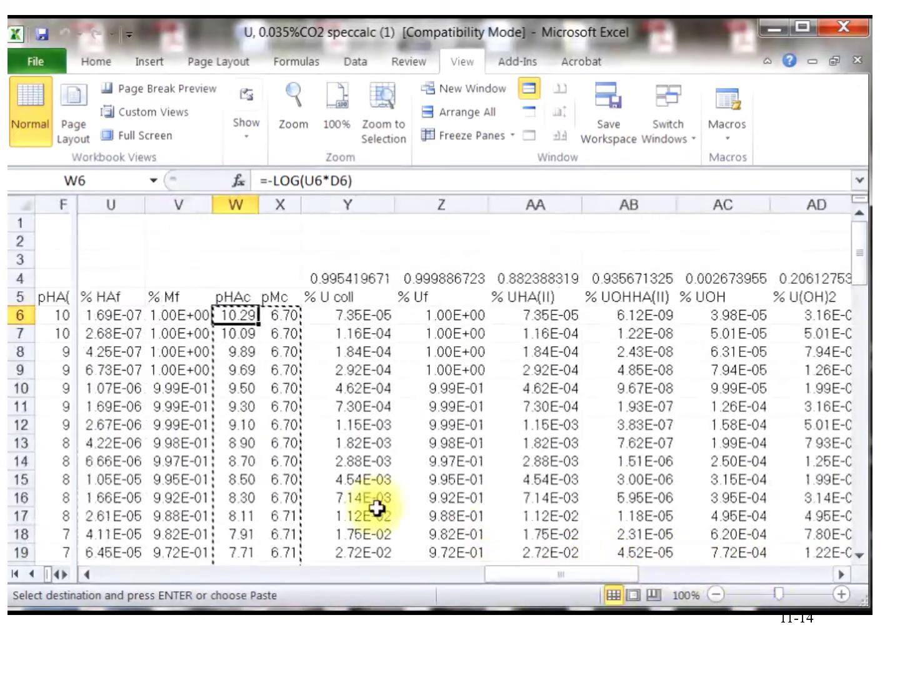
pyautogui.click(347, 315)
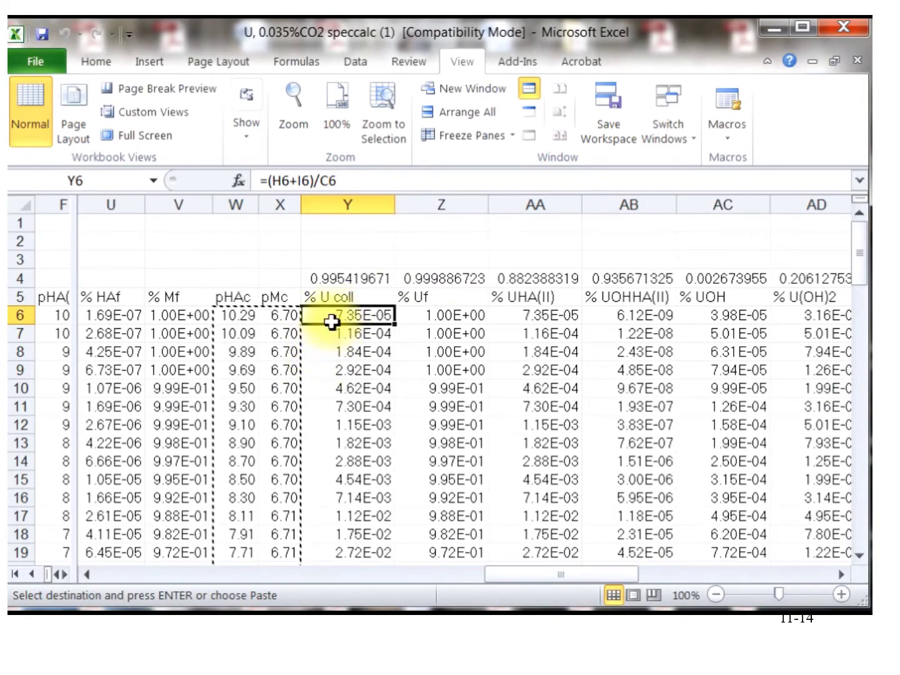
pyautogui.moveTo(517, 578); pyautogui.dragTo(753, 574)
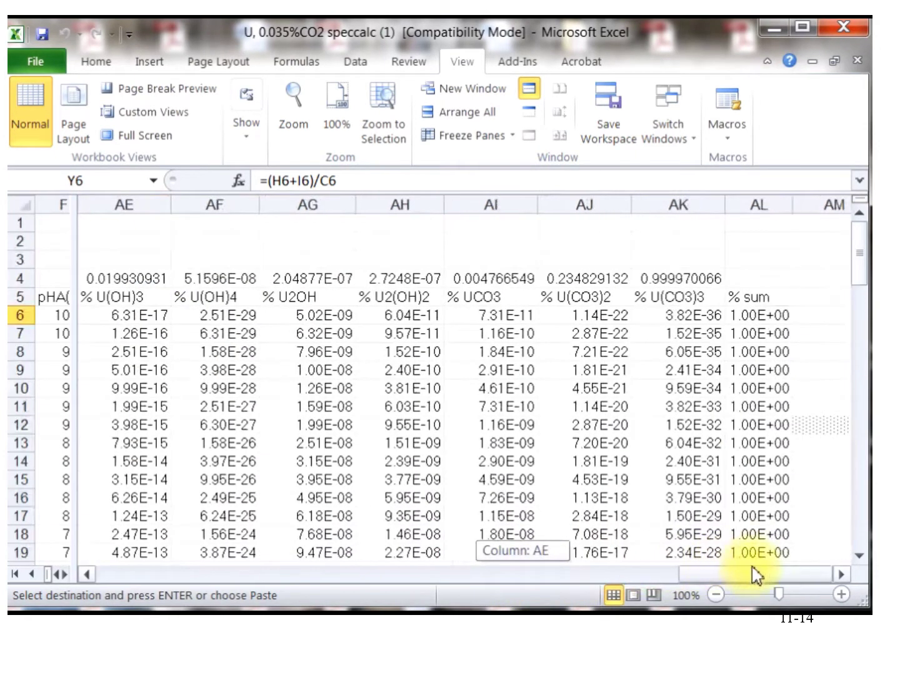
pyautogui.click(759, 315)
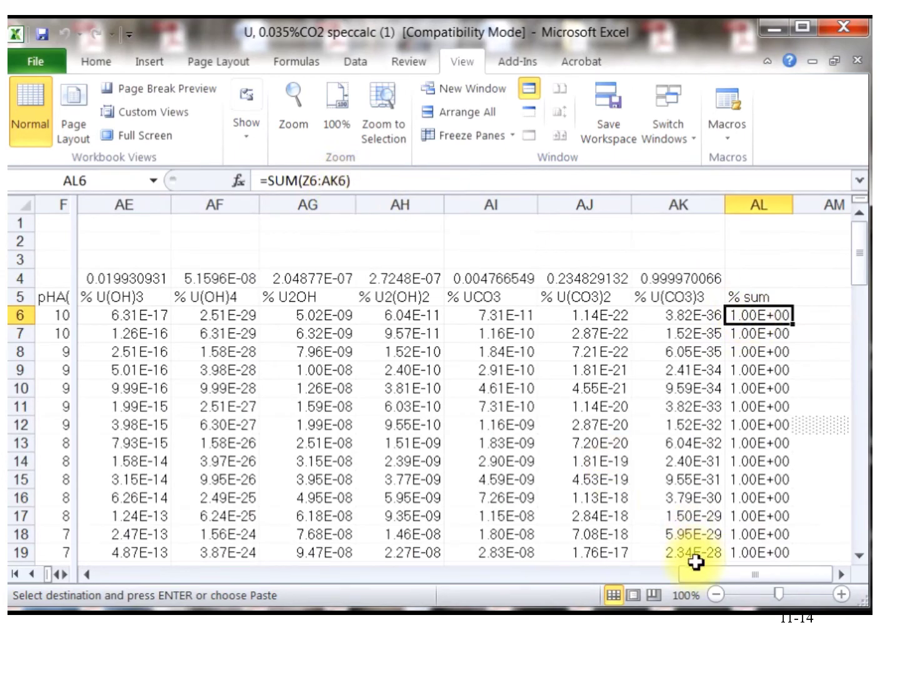
# Step: Review the species concentrations and percentages across the pH range down to pH 10.0 in row 96
pyautogui.moveTo(699, 573); pyautogui.dragTo(350, 571)
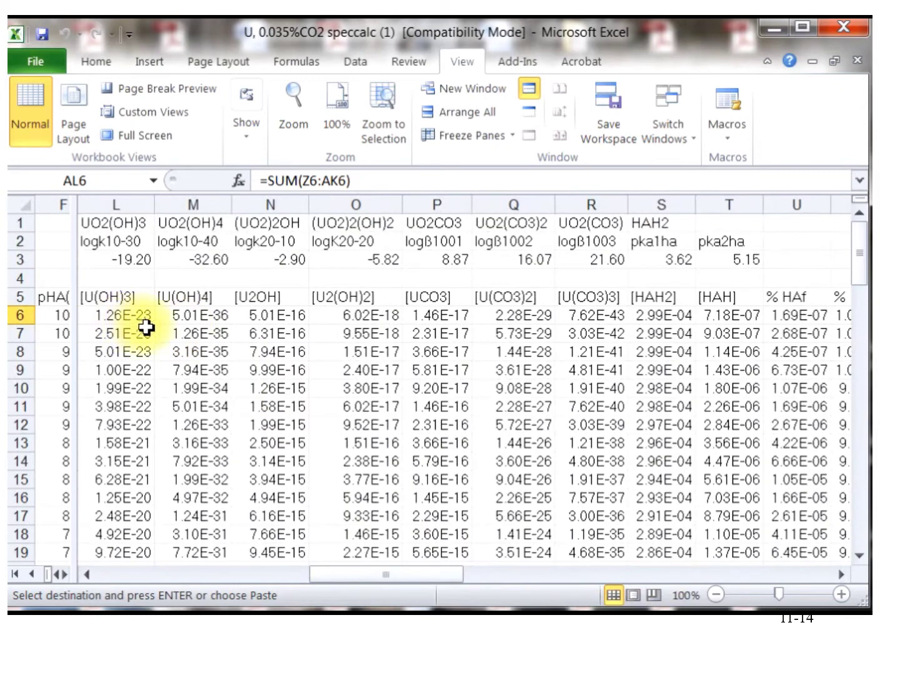
pyautogui.moveTo(368, 566); pyautogui.dragTo(275, 568)
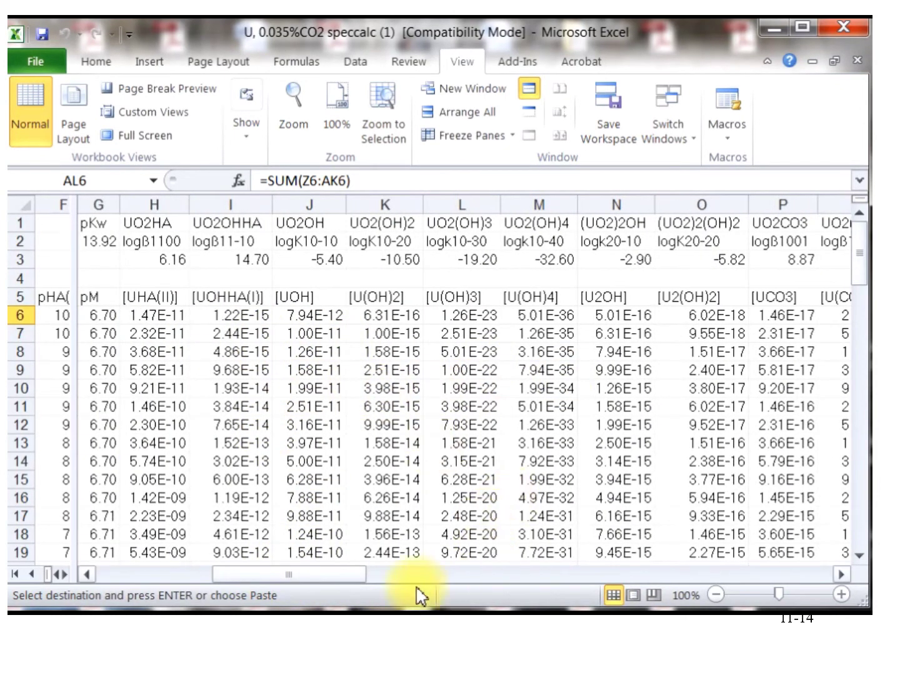
pyautogui.moveTo(359, 575); pyautogui.dragTo(597, 587)
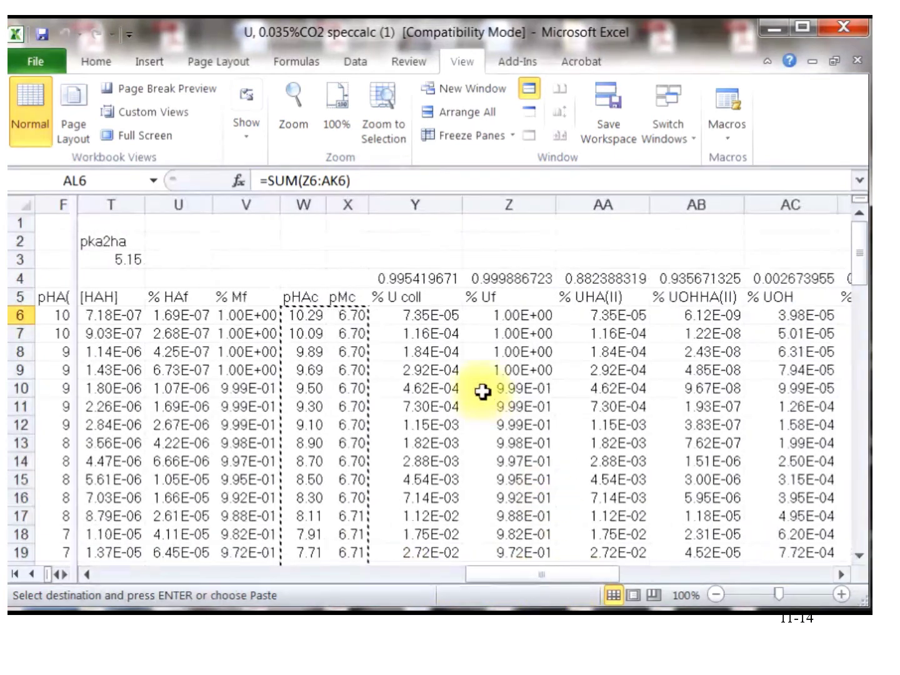
pyautogui.scroll(-7, 526, 576)
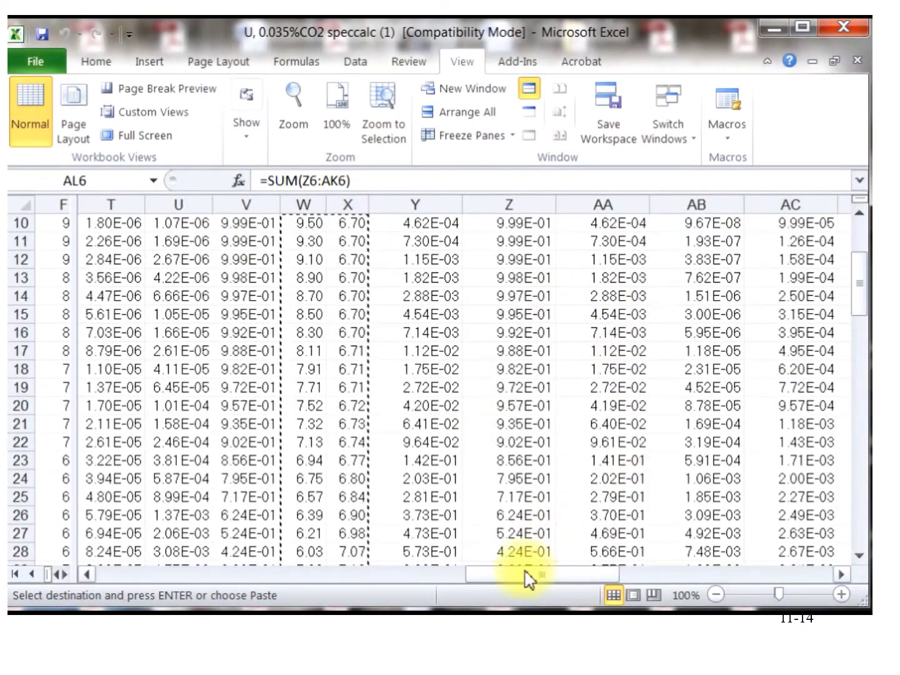
pyautogui.scroll(-7, 469, 578)
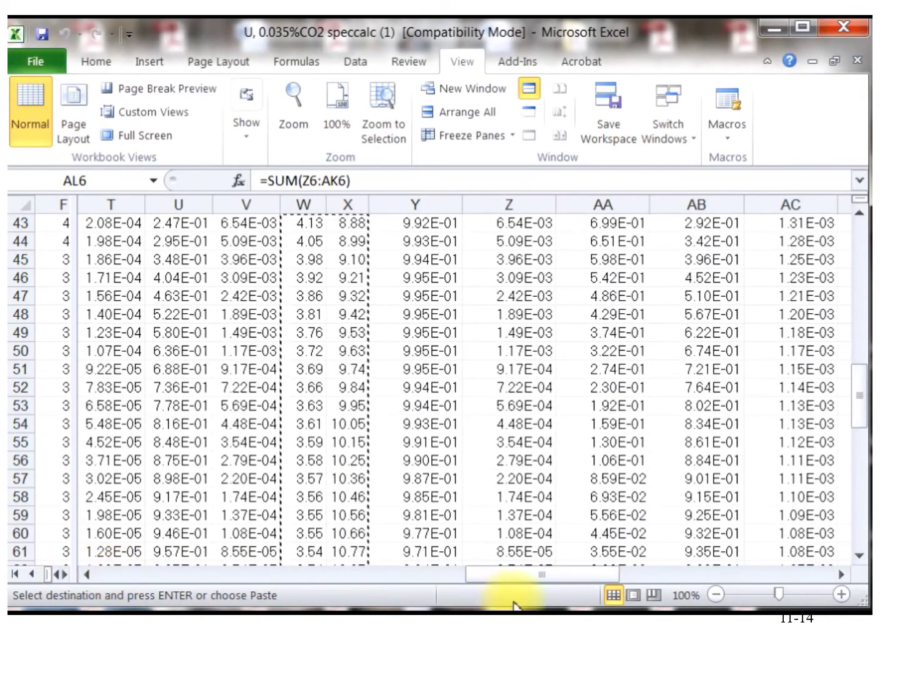
pyautogui.moveTo(500, 574); pyautogui.dragTo(107, 580)
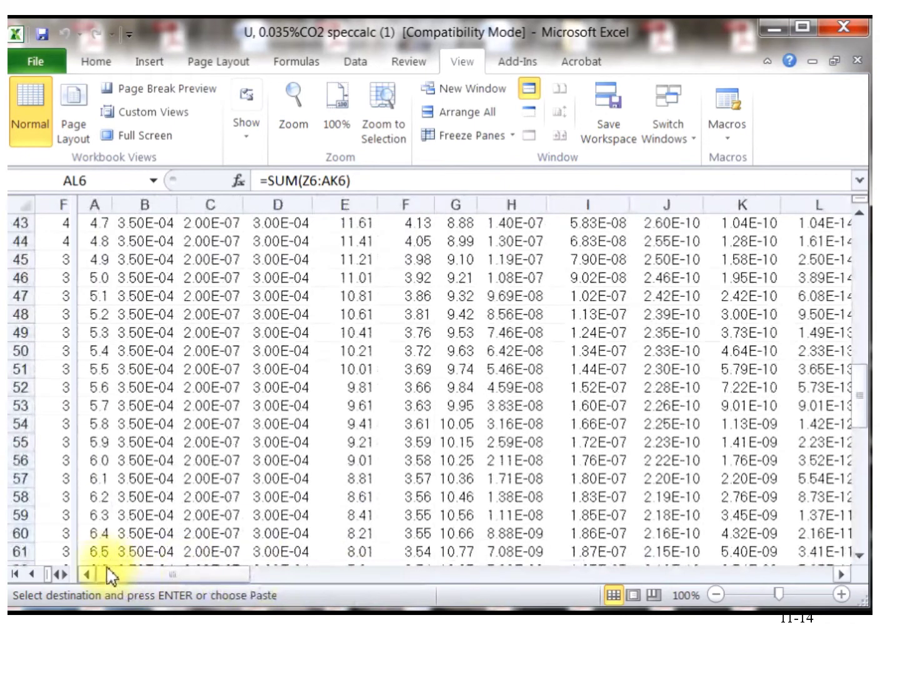
pyautogui.scroll(-12, 188, 552)
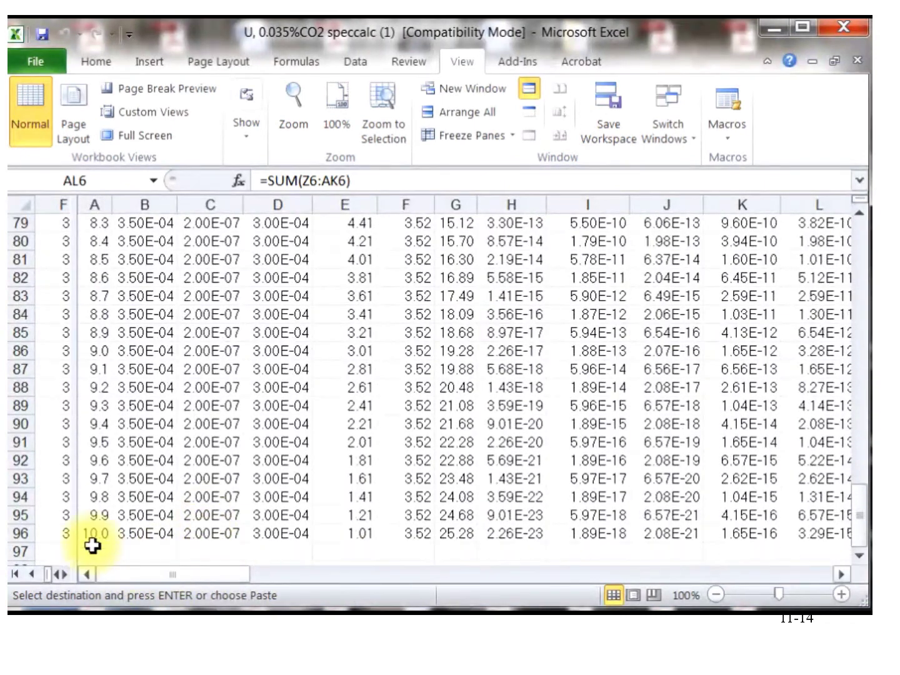
# Step: Return to the pH 1.0 row and examine the input values for [UO2]t, [HA(II)]tot and pp CO2 in row 6
pyautogui.click(112, 425)
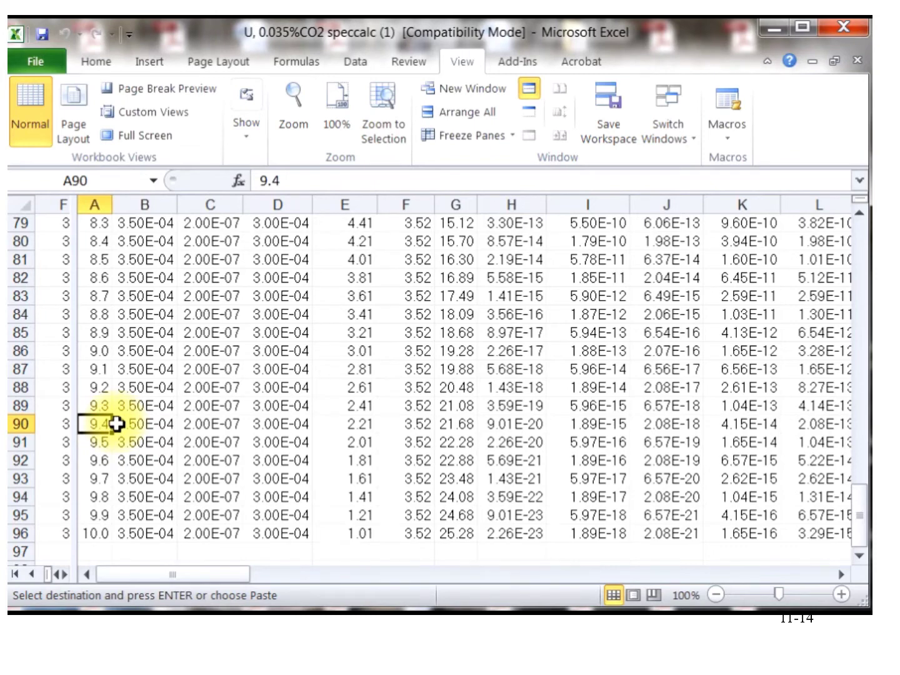
pyautogui.scroll(20, 324, 307)
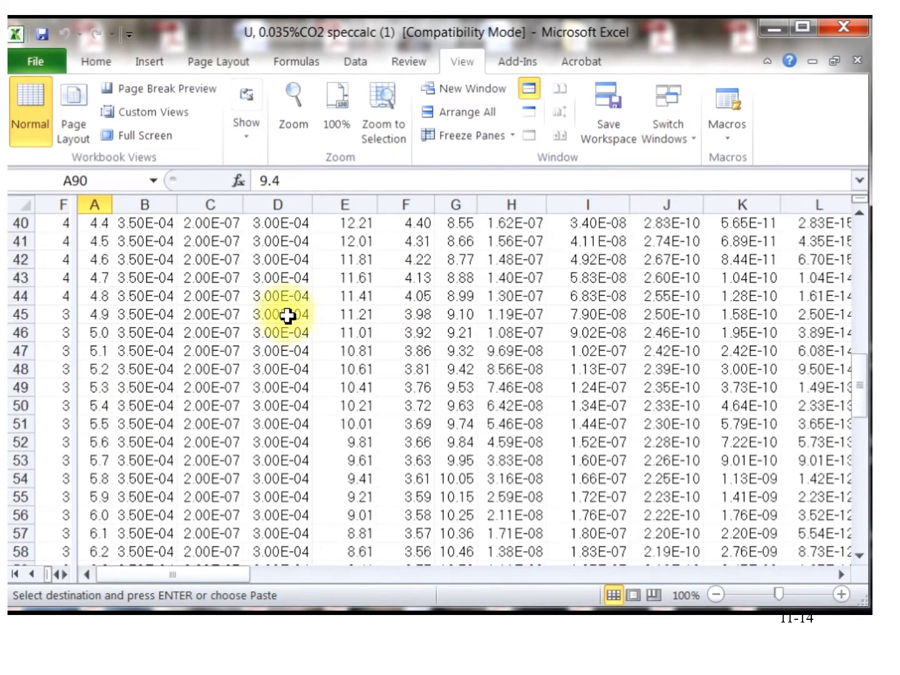
pyautogui.scroll(4, 294, 316)
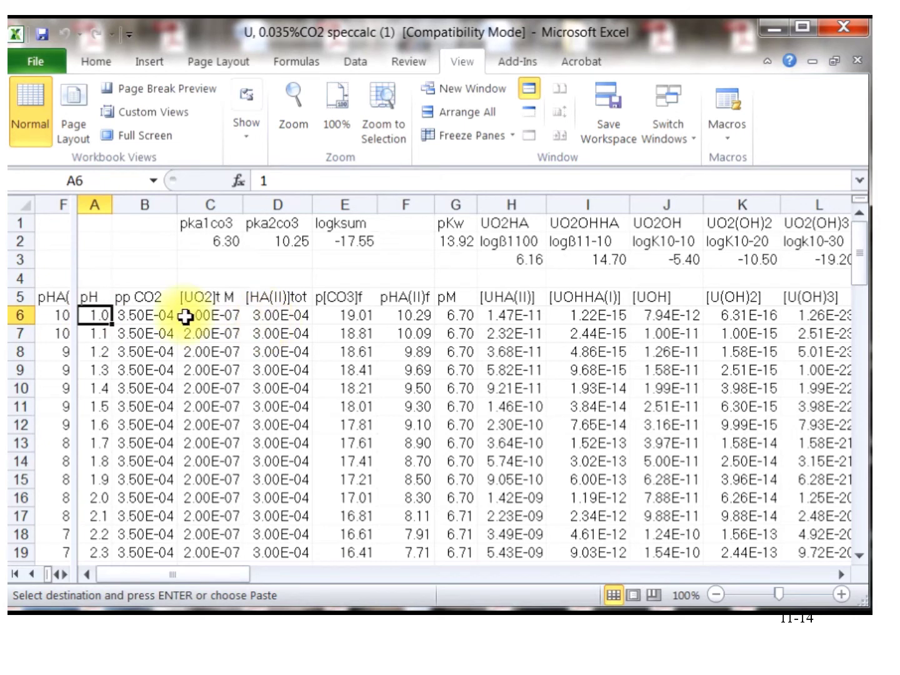
pyautogui.click(237, 320)
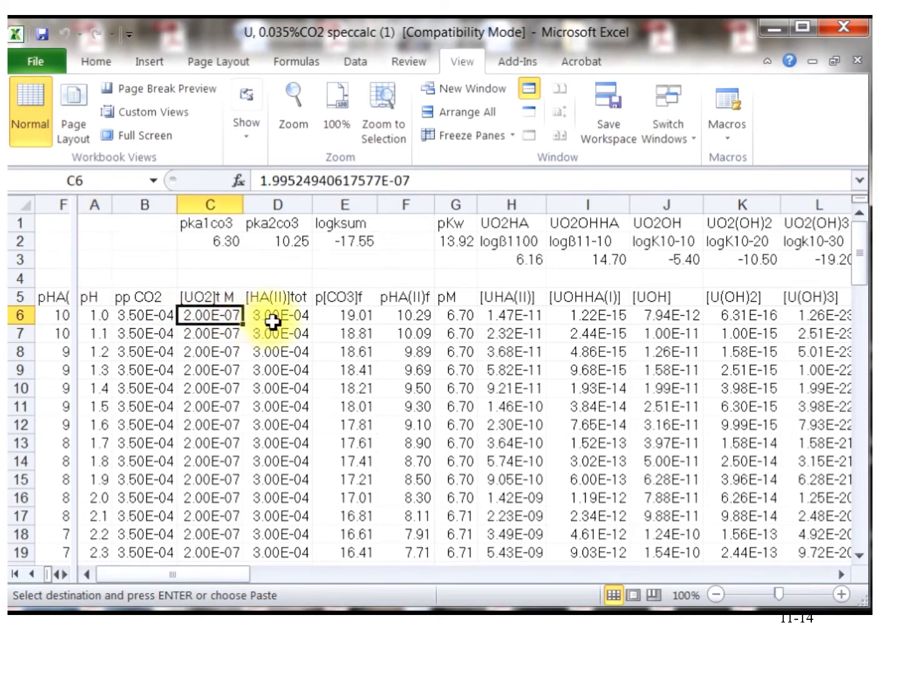
pyautogui.click(272, 321)
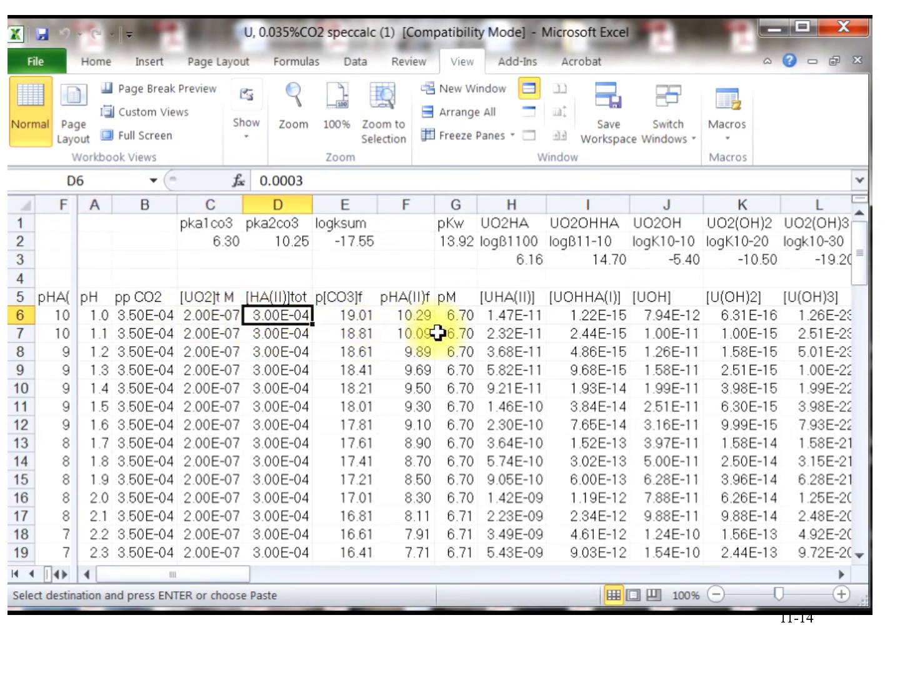
pyautogui.click(137, 315)
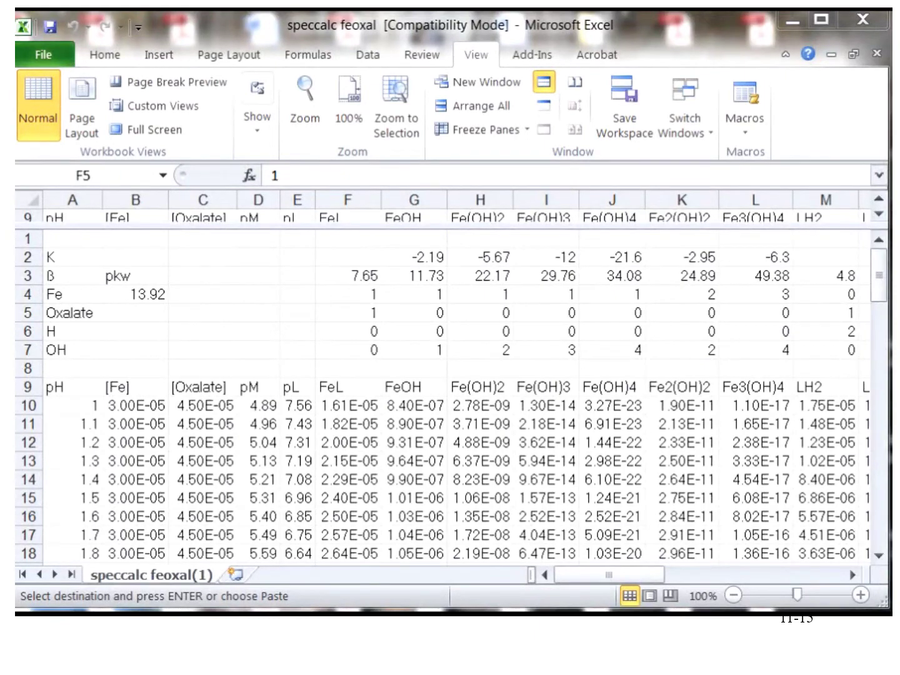
# Step: Switch to the U, 0.035%CO2 speccalc workbook and examine the cells referenced by the [UHA(II)] formula in H6
pyautogui.hotkey('ctrl', 'Tab')
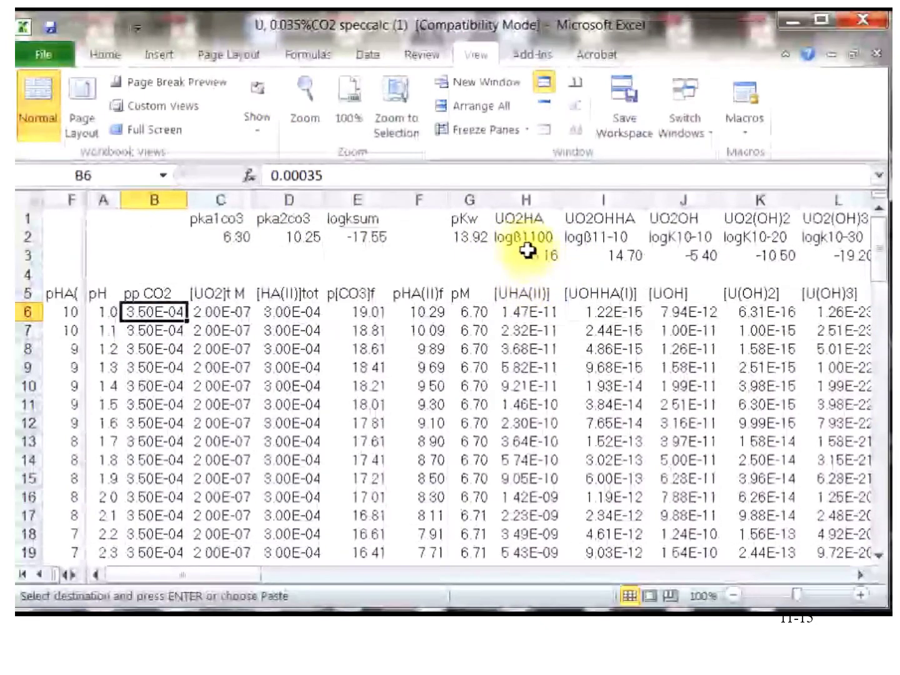
pyautogui.click(528, 313)
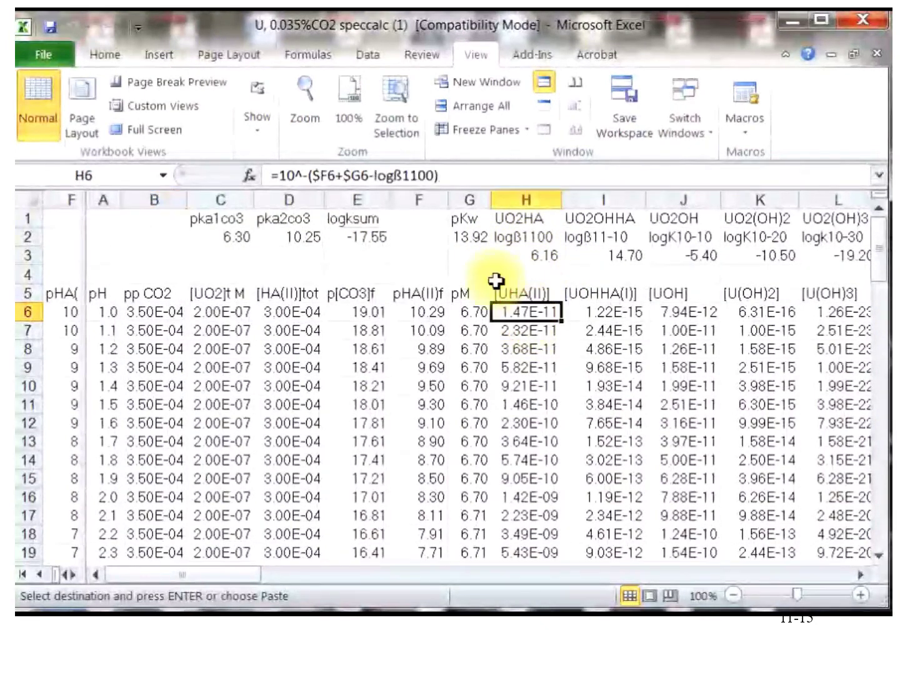
pyautogui.click(351, 175)
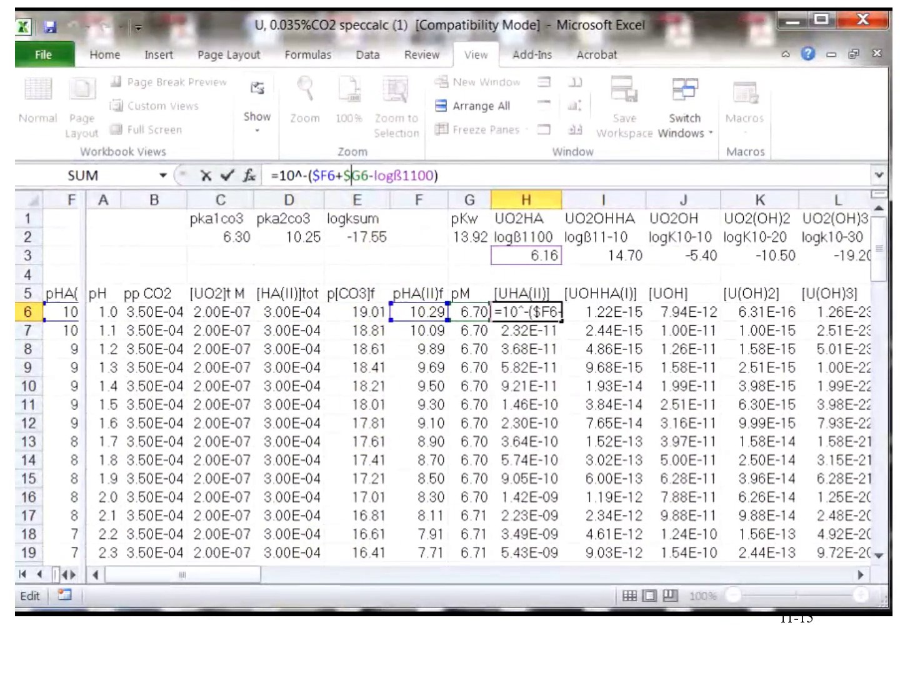
pyautogui.press('Right')
pyautogui.press('Right')
pyautogui.press('Right')
pyautogui.press('Right')
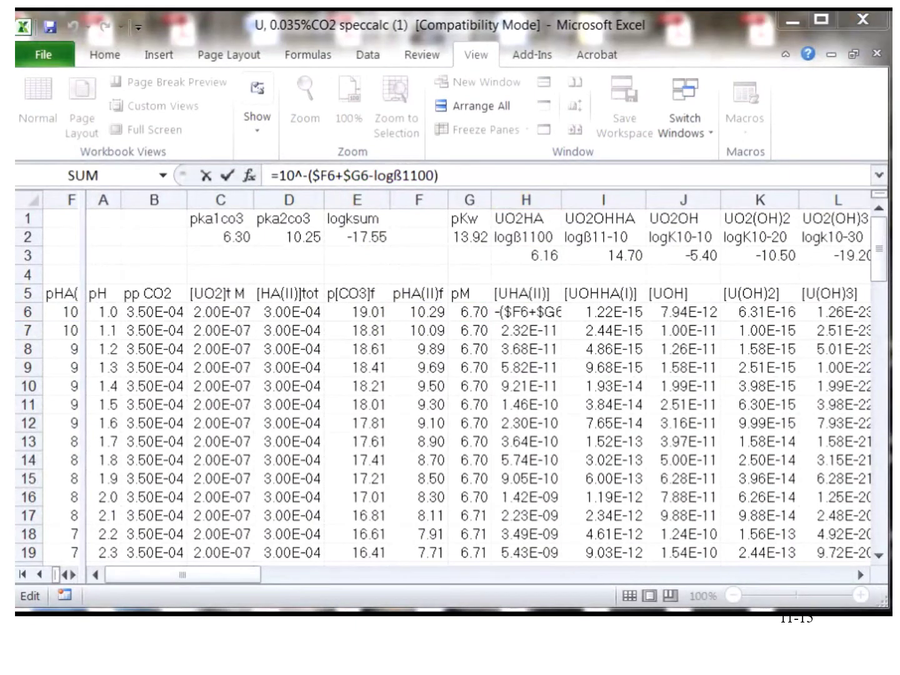
pyautogui.press('Escape')
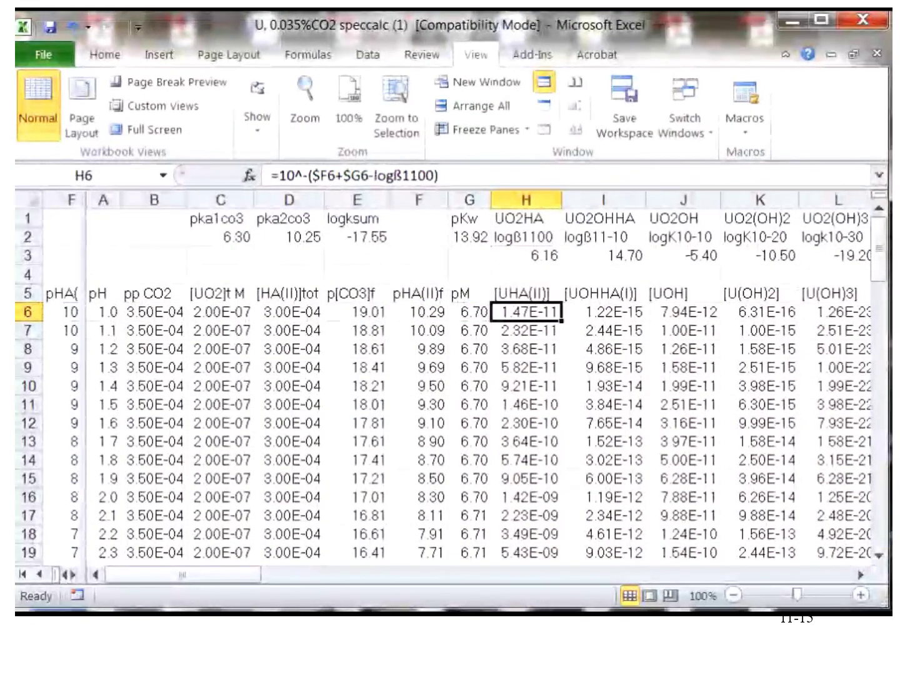
# Step: Switch to the speccalc feoxal workbook and examine the cells referenced by the FeL formula in F10
pyautogui.hotkey('alt', 'Tab')
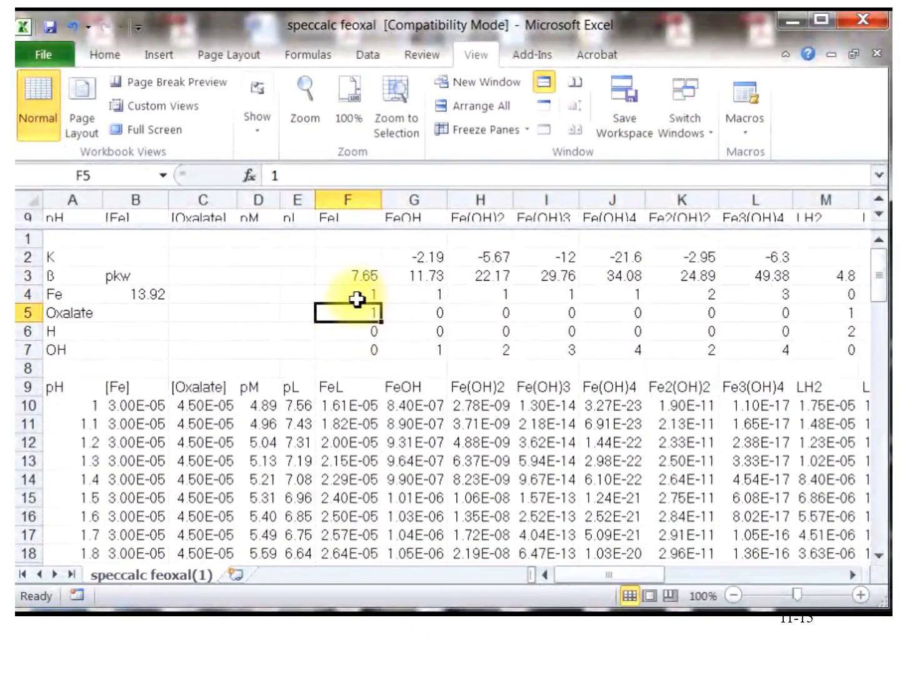
pyautogui.click(340, 403)
pyautogui.click(348, 179)
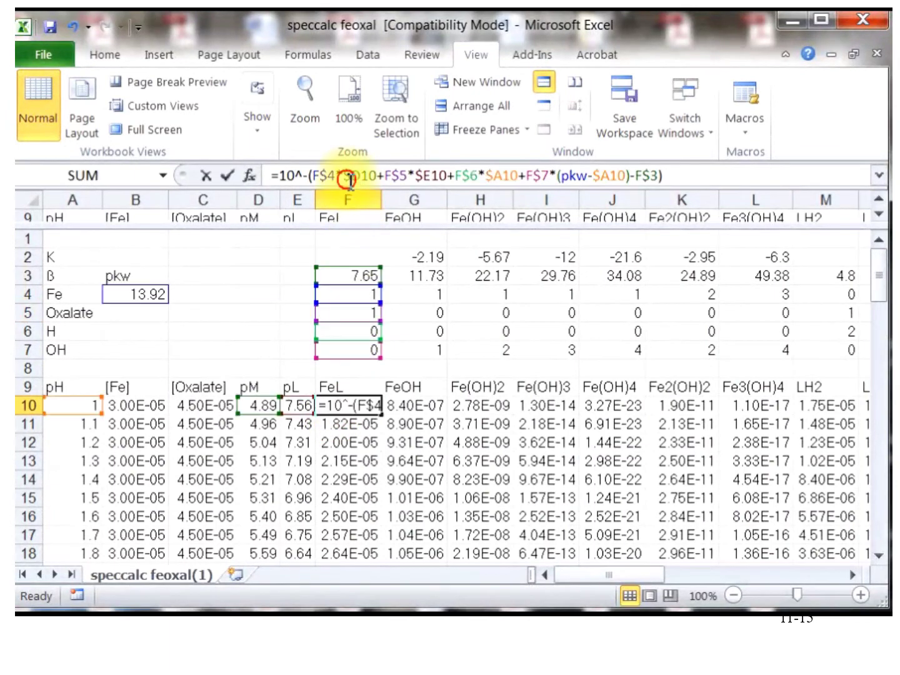
pyautogui.moveTo(347, 179); pyautogui.dragTo(351, 179)
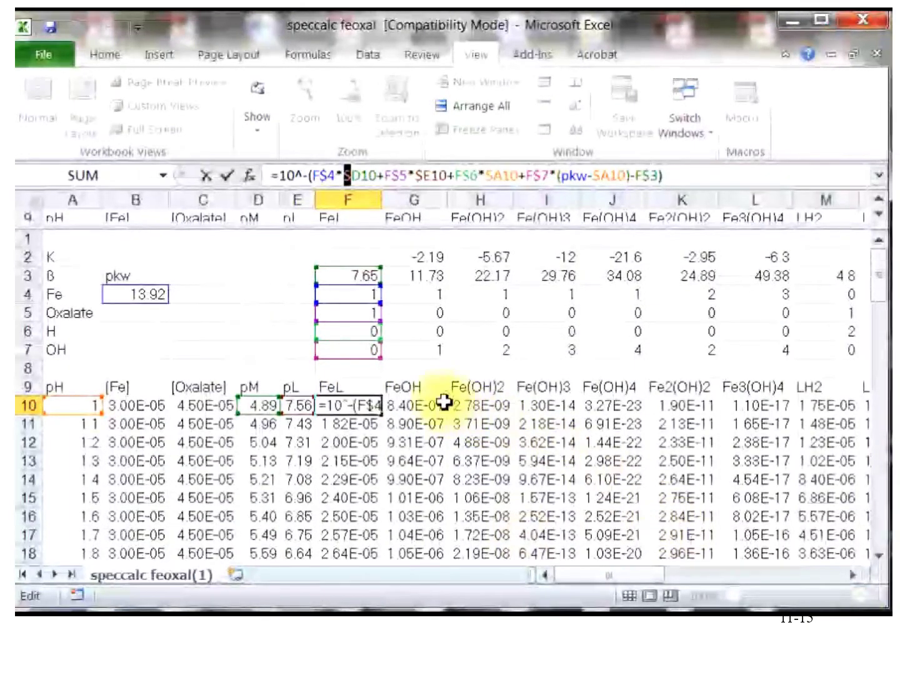
pyautogui.click(367, 367)
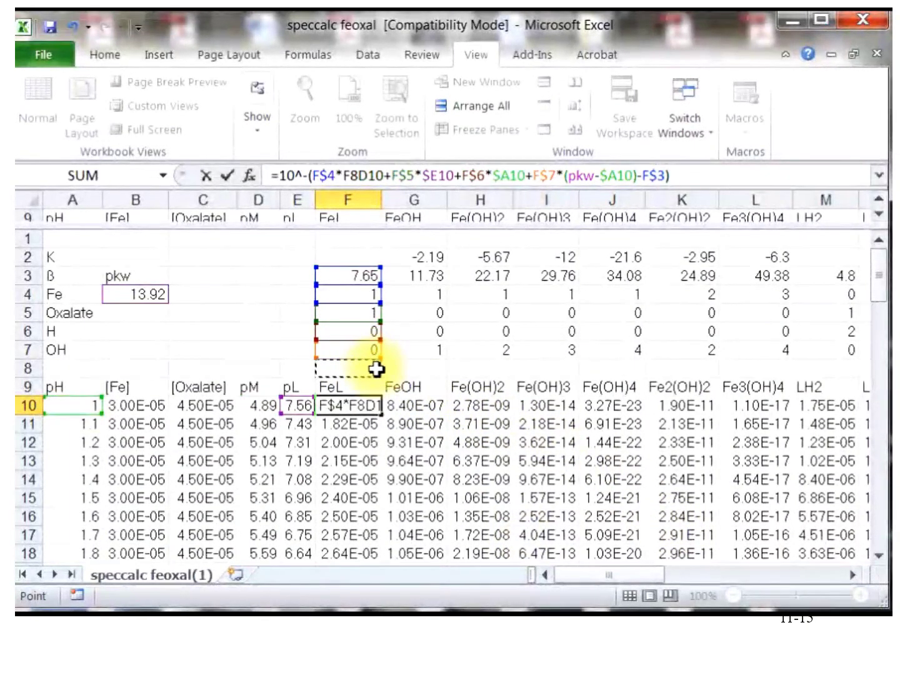
pyautogui.hotkey('ctrl', 'z')
pyautogui.press('Up')
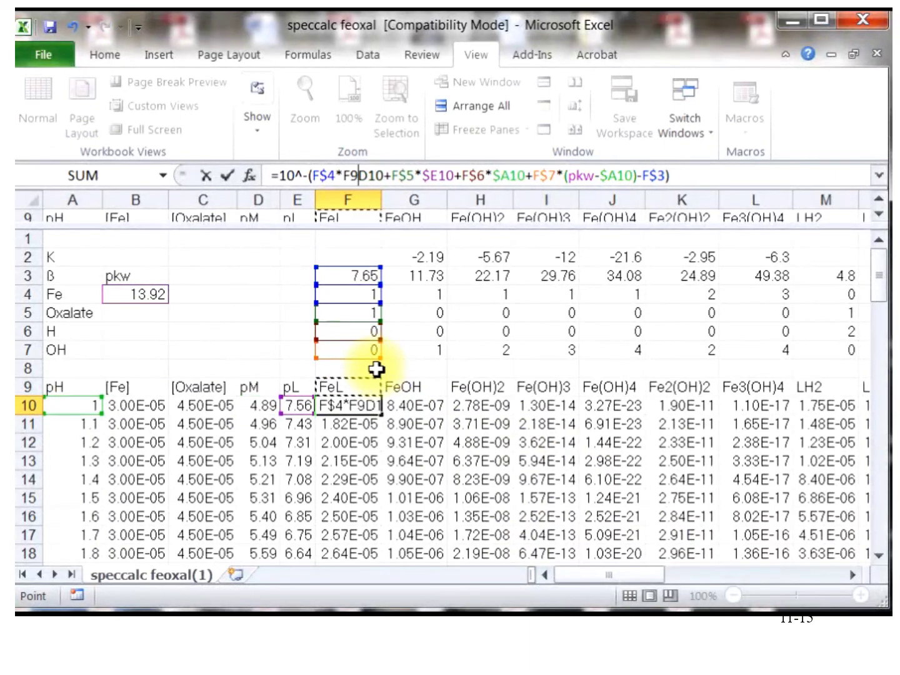
pyautogui.write('F8')
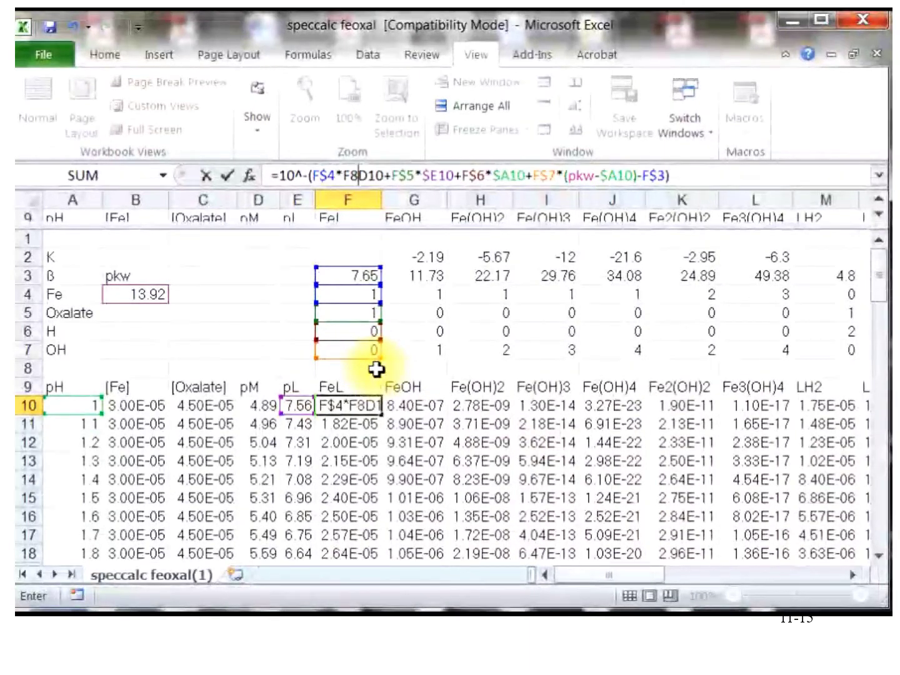
pyautogui.press('Return')
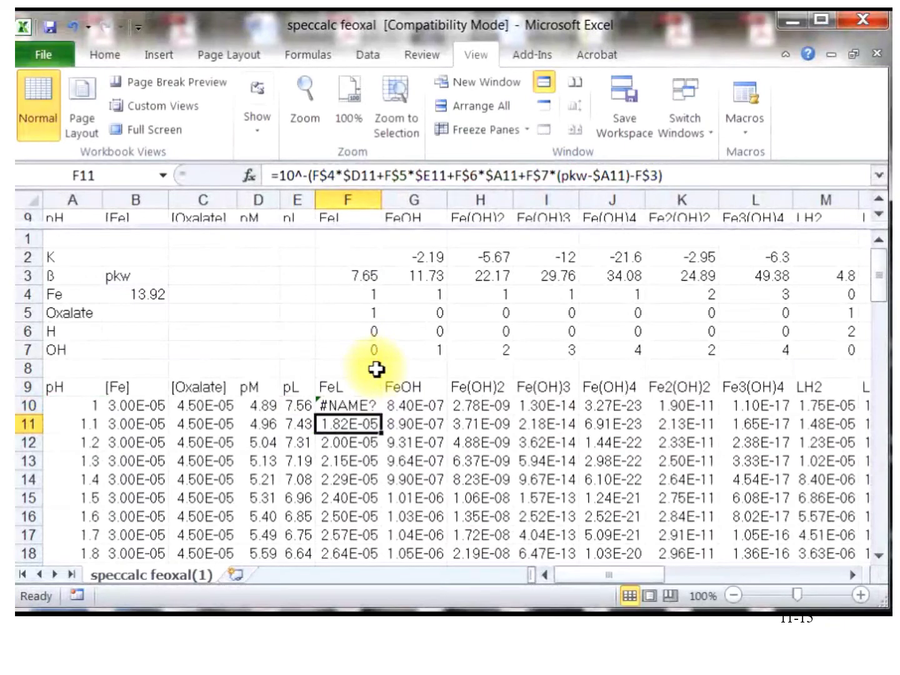
# Step: Copy the FeL formula from F11 into F10
pyautogui.hotkey('ctrl', 'c')
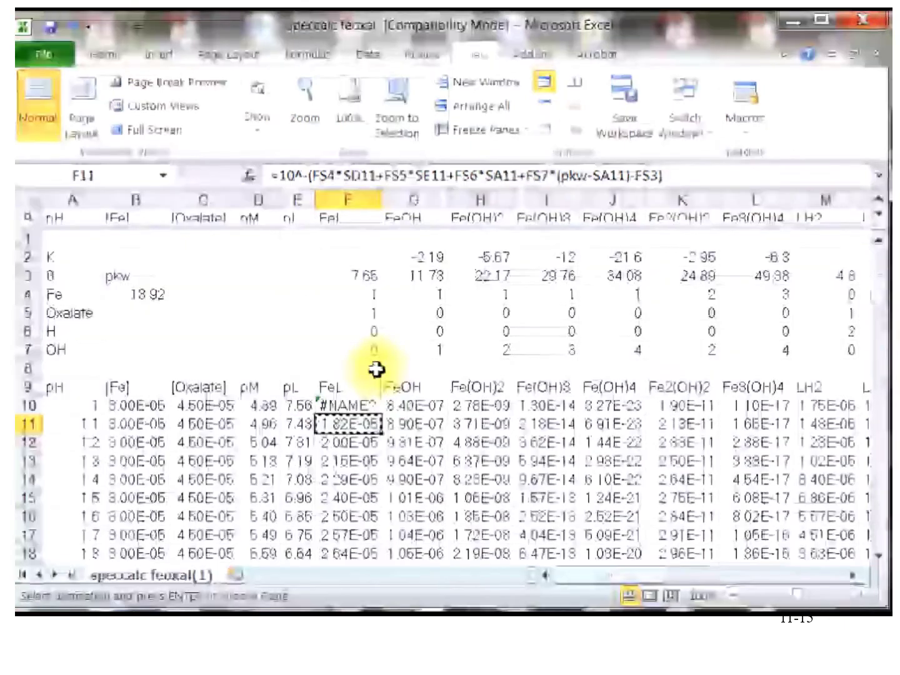
pyautogui.click(374, 405)
pyautogui.hotkey('ctrl', 'v')
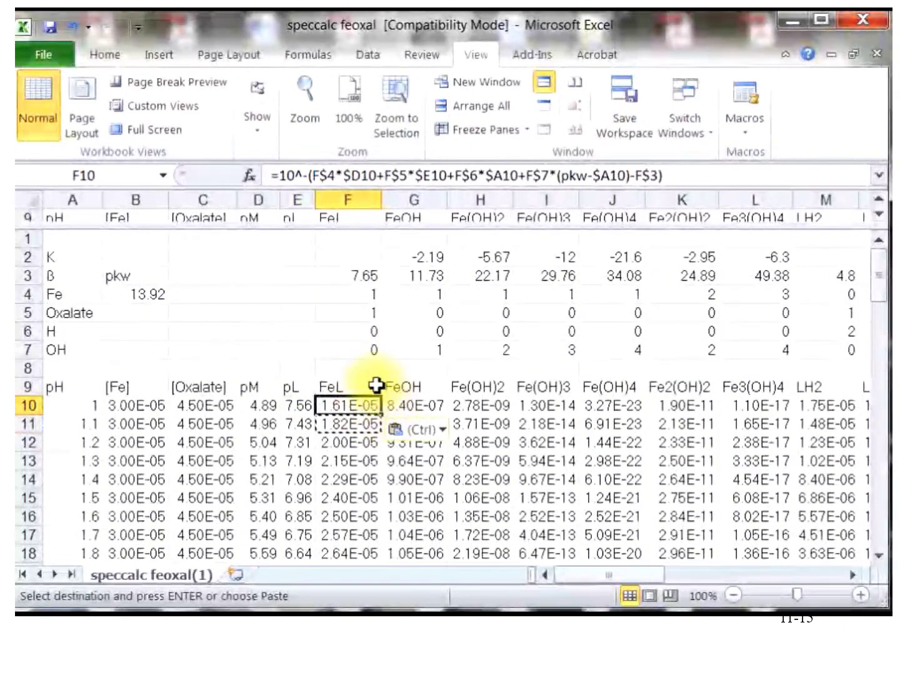
# Step: Review the iron-oxalate species, pMc, pLc and percentage columns across to % Fe(OH)3 in W9, and return to the pH header in A9
pyautogui.click(276, 310)
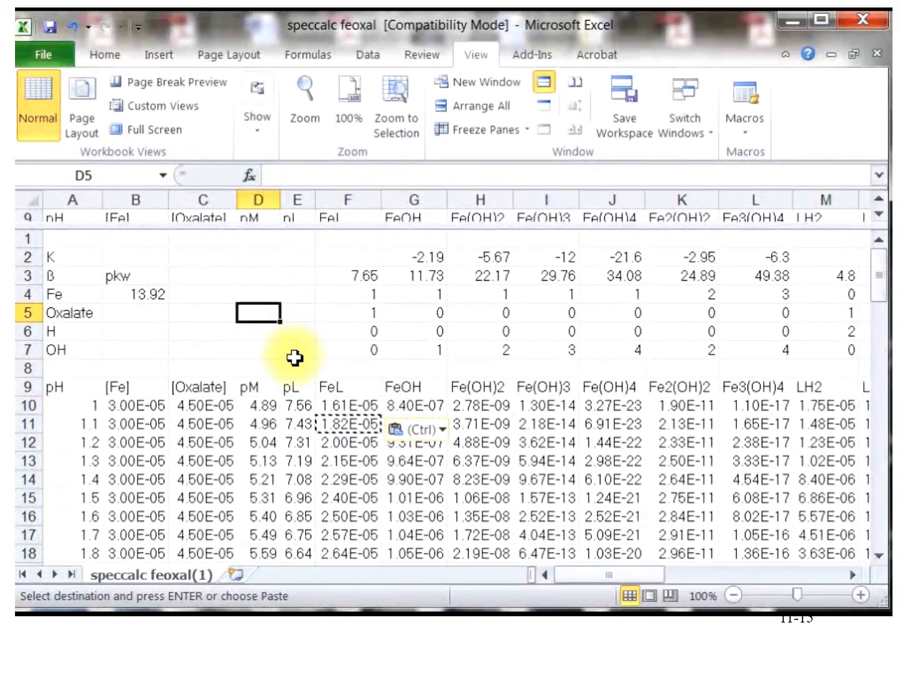
pyautogui.press('Right')
pyautogui.press('Right')
pyautogui.press('Right')
pyautogui.press('Right')
pyautogui.press('Right')
pyautogui.press('Right')
pyautogui.press('Right')
pyautogui.press('Right')
pyautogui.press('Right')
pyautogui.press('Right')
pyautogui.press('Right')
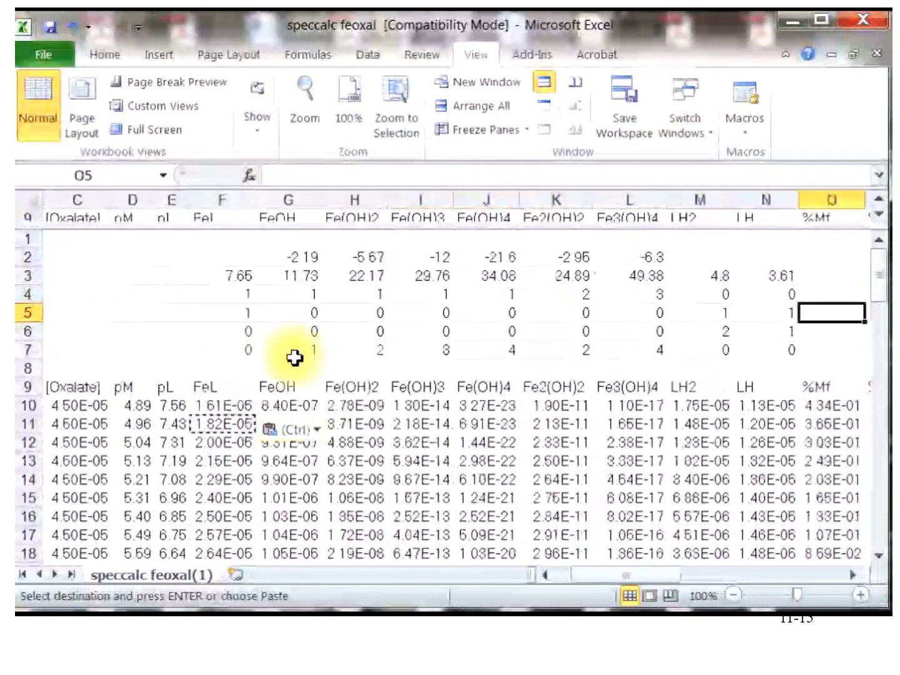
pyautogui.press('Right')
pyautogui.press('Up')
pyautogui.press('Up')
pyautogui.press('Up')
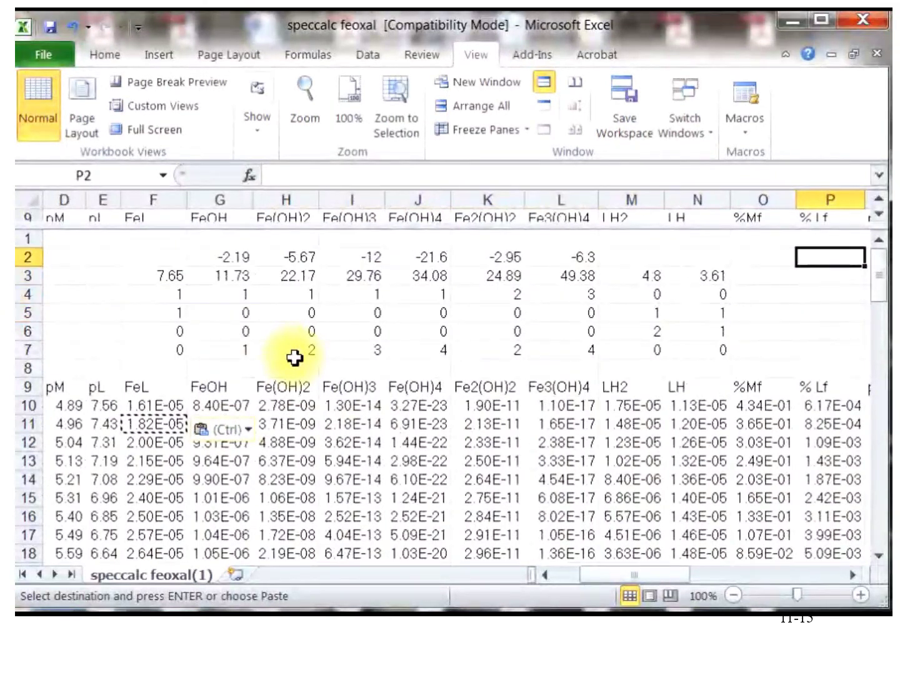
pyautogui.press('Up')
pyautogui.press('Down')
pyautogui.press('Down')
pyautogui.press('Down')
pyautogui.press('Down')
pyautogui.press('Down')
pyautogui.press('Down')
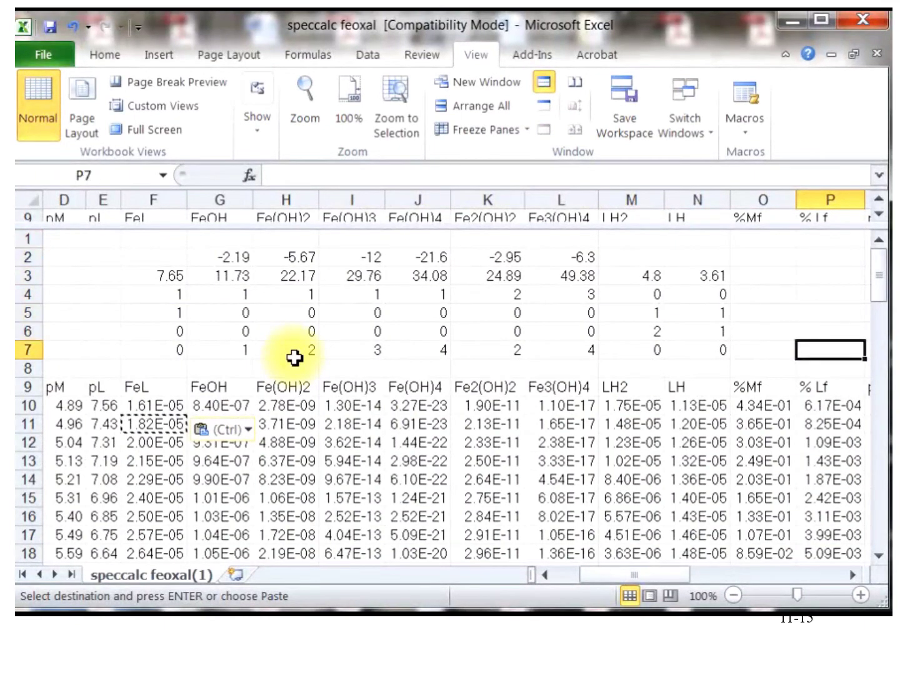
pyautogui.press('Down')
pyautogui.press('Right')
pyautogui.press('Right')
pyautogui.press('Right')
pyautogui.press('Right')
pyautogui.press('Right')
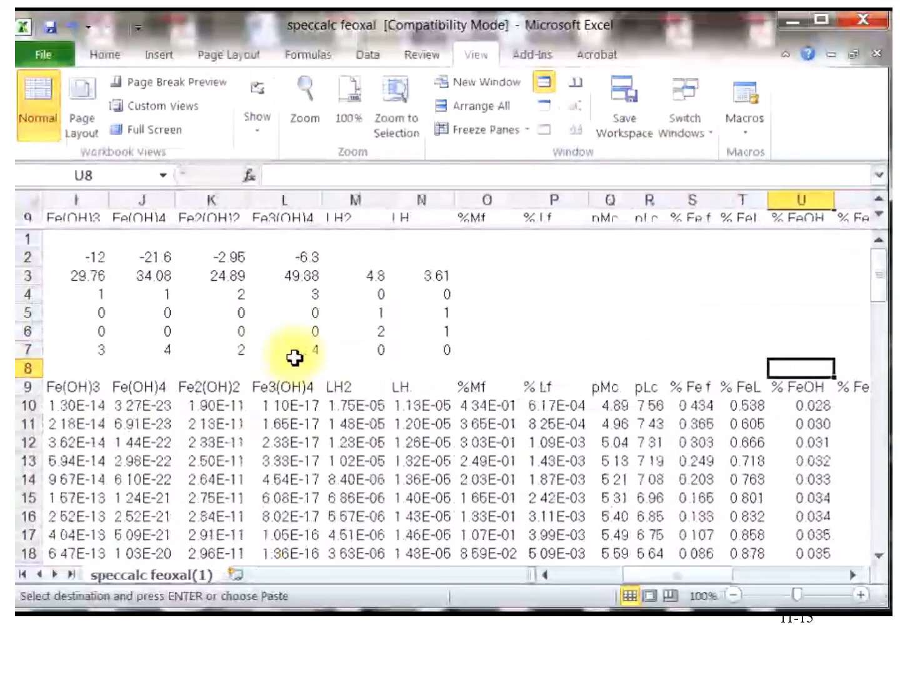
pyautogui.press('Down')
pyautogui.press('Right')
pyautogui.press('Right')
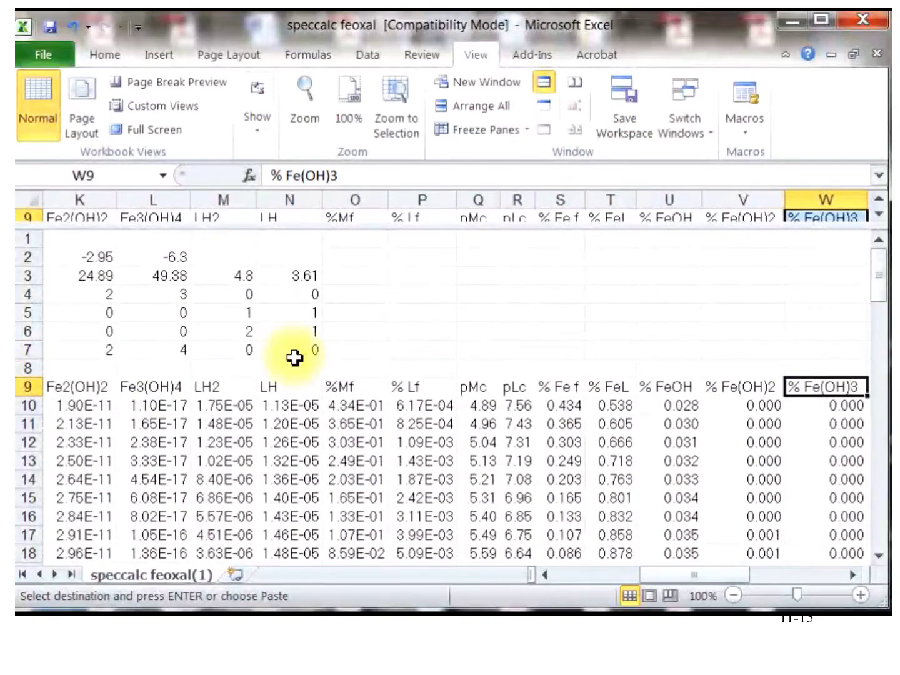
pyautogui.press('Left')
pyautogui.press('Left')
pyautogui.press('Left')
pyautogui.press('Left')
pyautogui.press('Left')
pyautogui.press('Left')
pyautogui.press('Left')
pyautogui.press('Left')
pyautogui.press('Left')
pyautogui.press('Left')
pyautogui.press('Left')
pyautogui.press('Left')
pyautogui.press('Left')
pyautogui.press('Left')
pyautogui.press('Left')
pyautogui.press('Left')
pyautogui.press('Left')
pyautogui.press('Left')
pyautogui.press('Left')
pyautogui.press('Left')
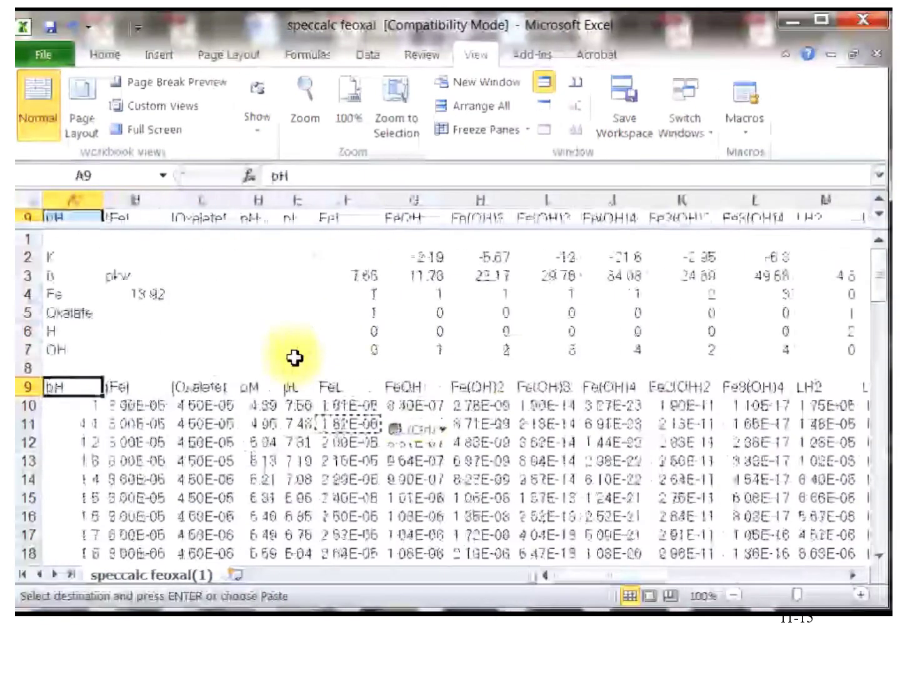
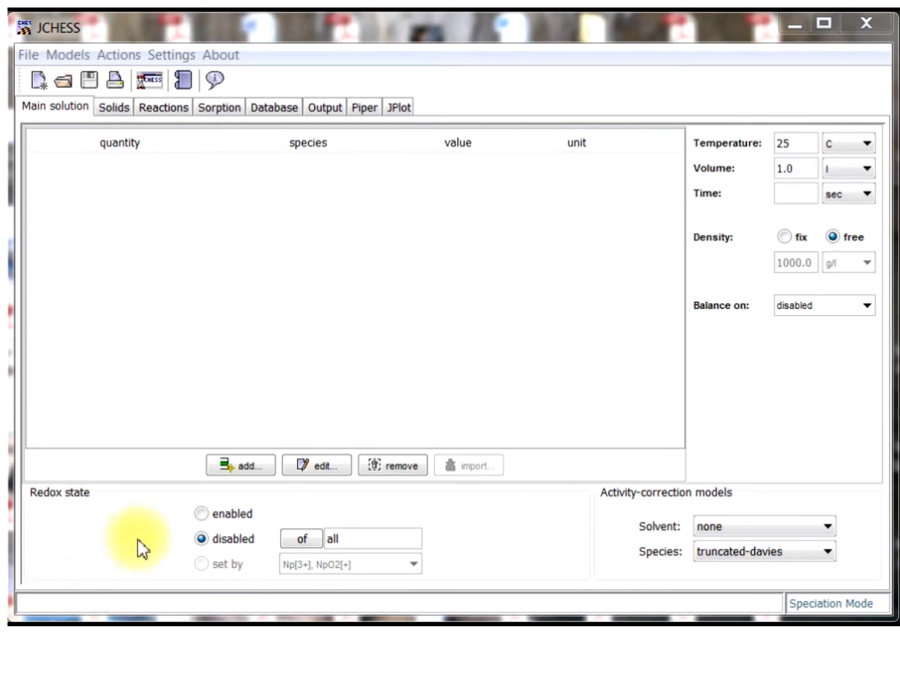
# Step: In JCHESS, add the variable pH with a value of 2 to the main solution
pyautogui.click(247, 471)
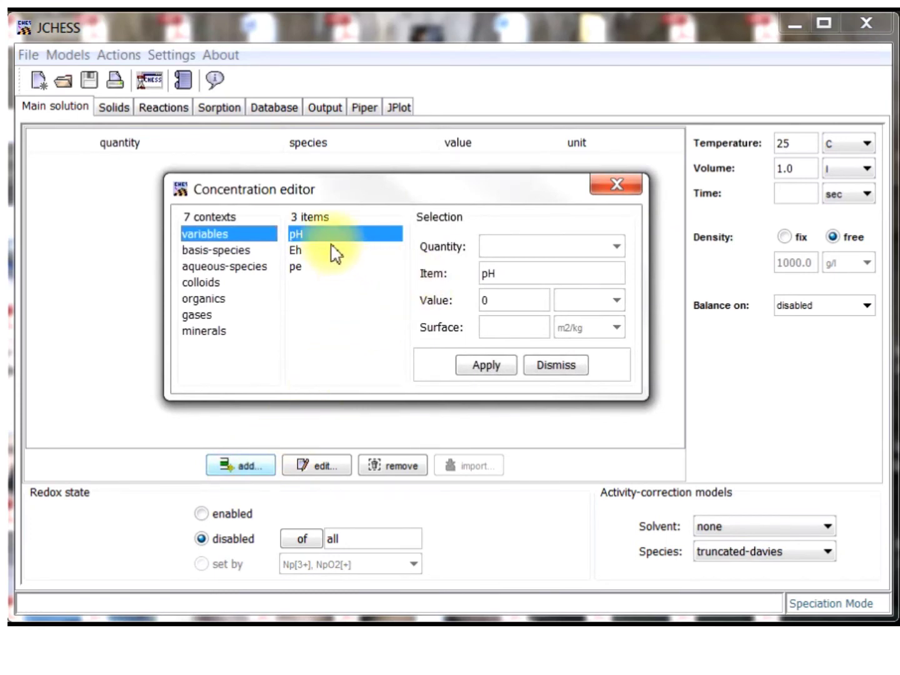
pyautogui.moveTo(489, 301); pyautogui.dragTo(464, 306)
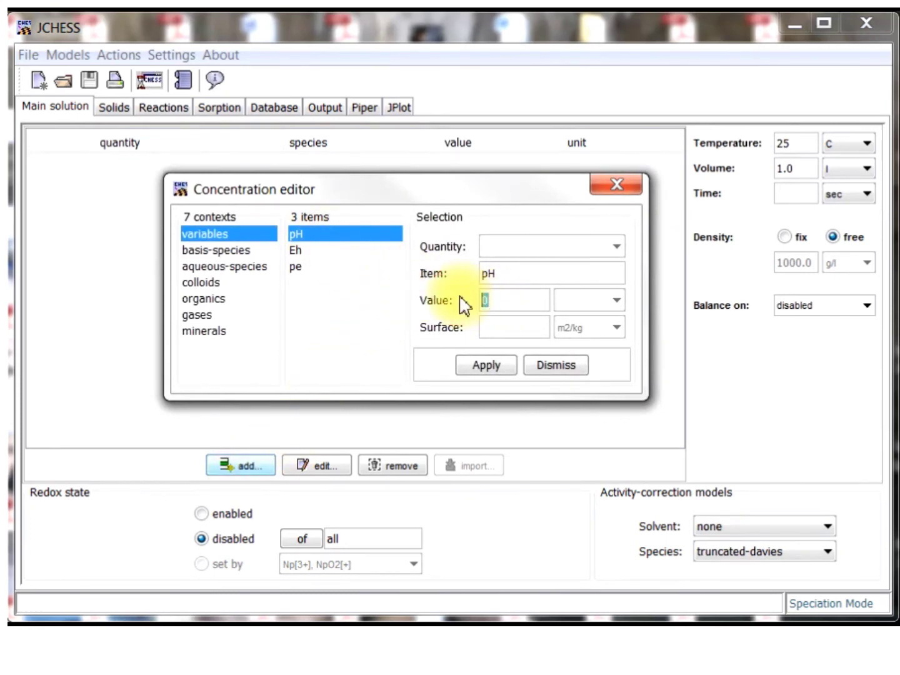
pyautogui.write('2')
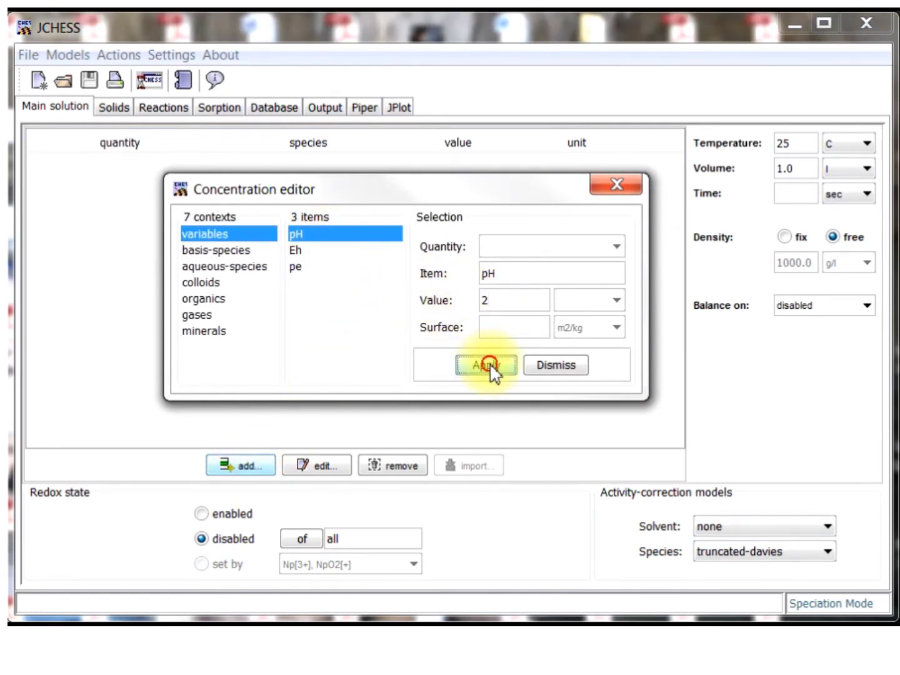
pyautogui.click(488, 365)
# Step: Add the basis species UO2[2+] to the main solution with a total concentration of 1 mmol/l
pyautogui.click(230, 253)
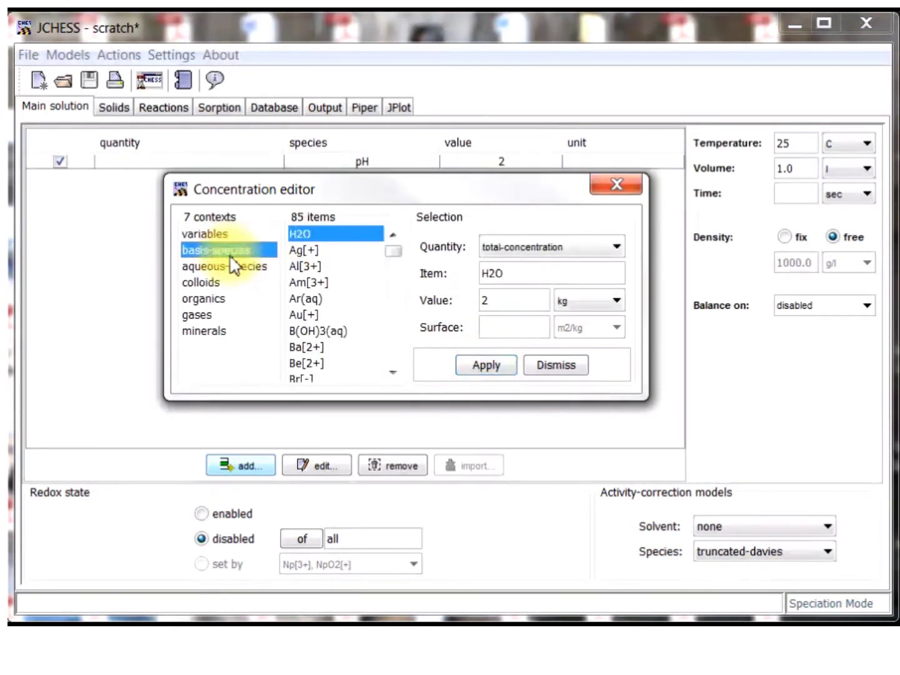
pyautogui.moveTo(534, 271); pyautogui.dragTo(409, 281)
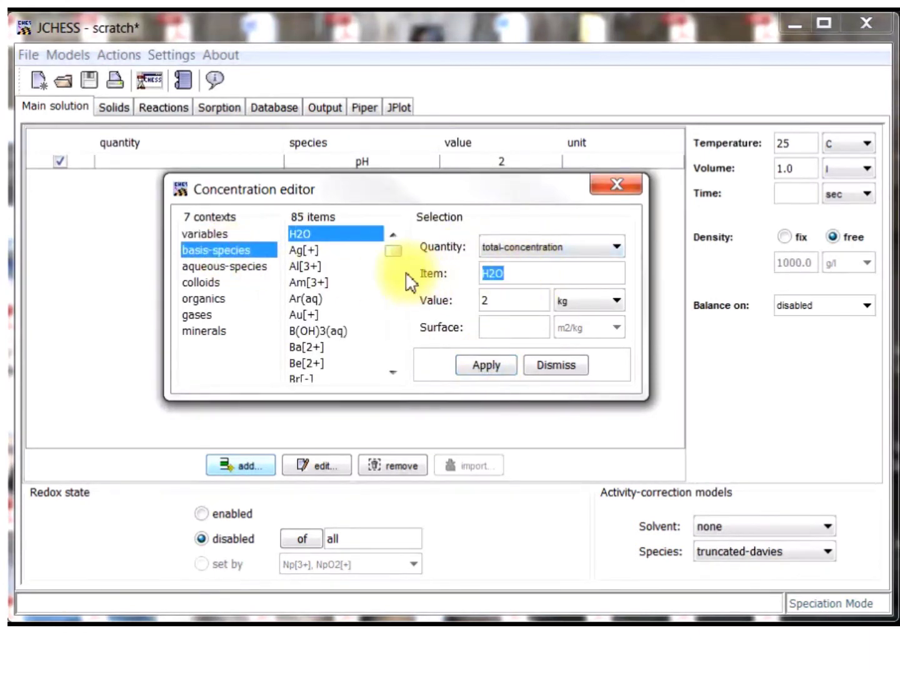
pyautogui.write('uo2')
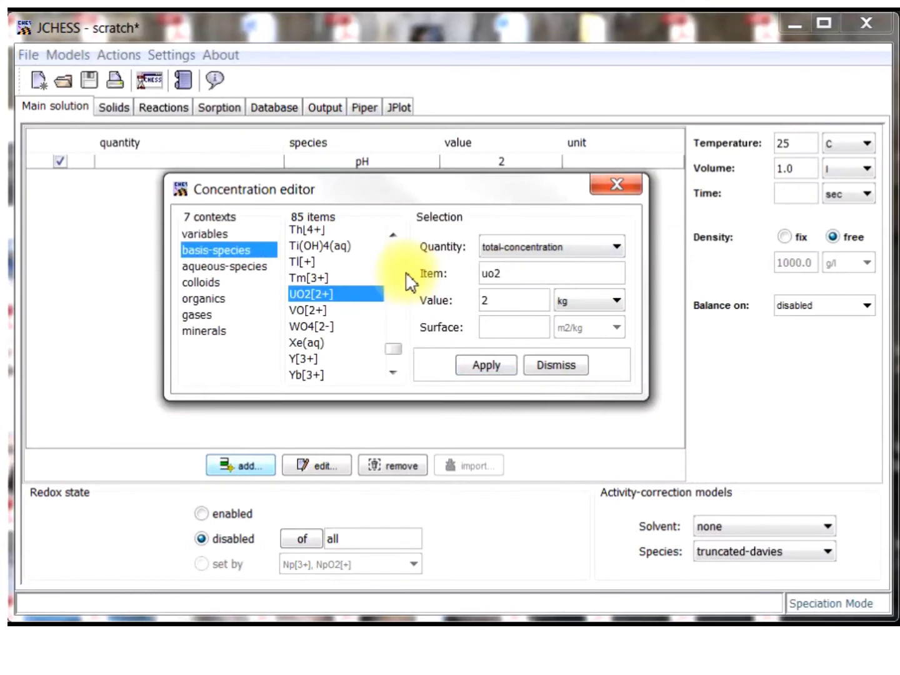
pyautogui.click(323, 295)
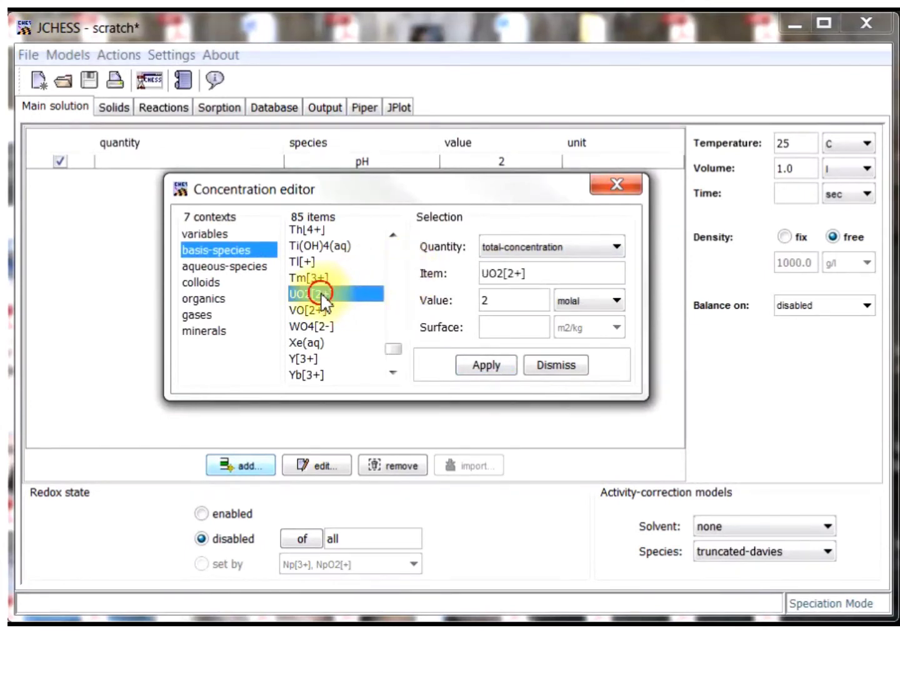
pyautogui.moveTo(538, 308); pyautogui.dragTo(436, 293)
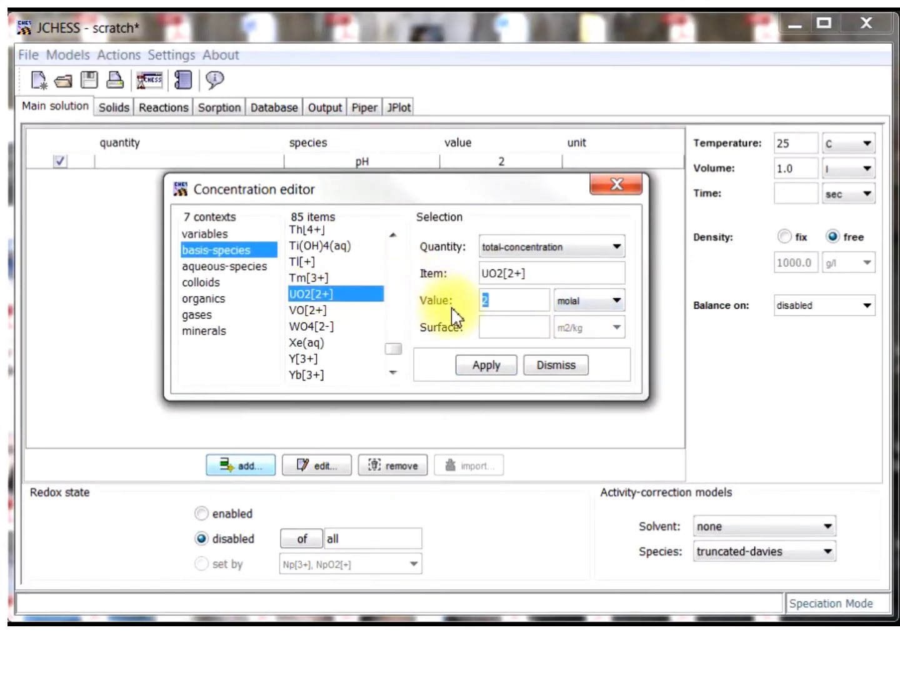
pyautogui.write('1')
pyautogui.click(605, 301)
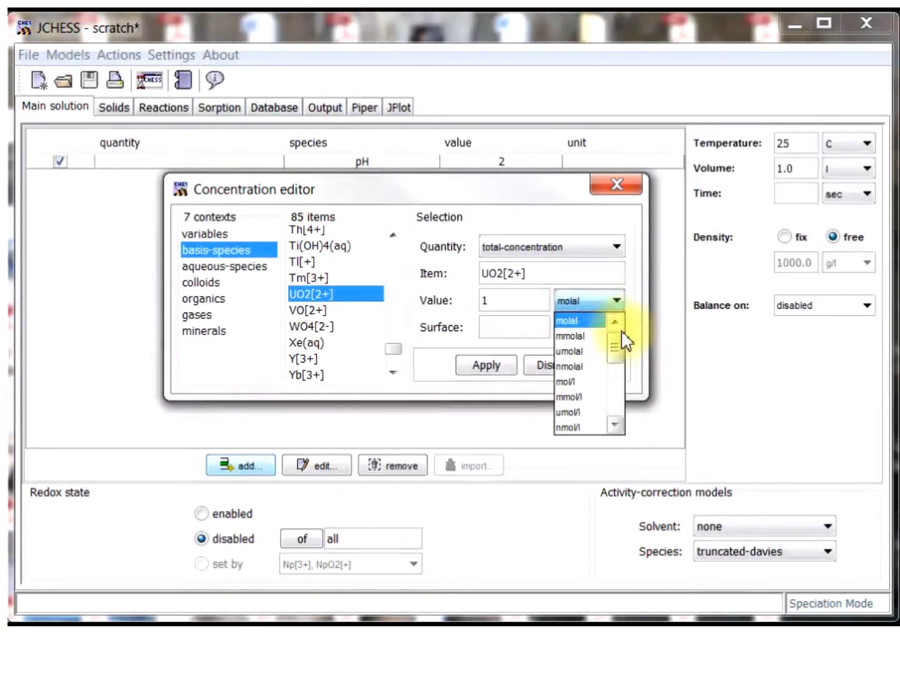
pyautogui.click(593, 396)
pyautogui.click(486, 365)
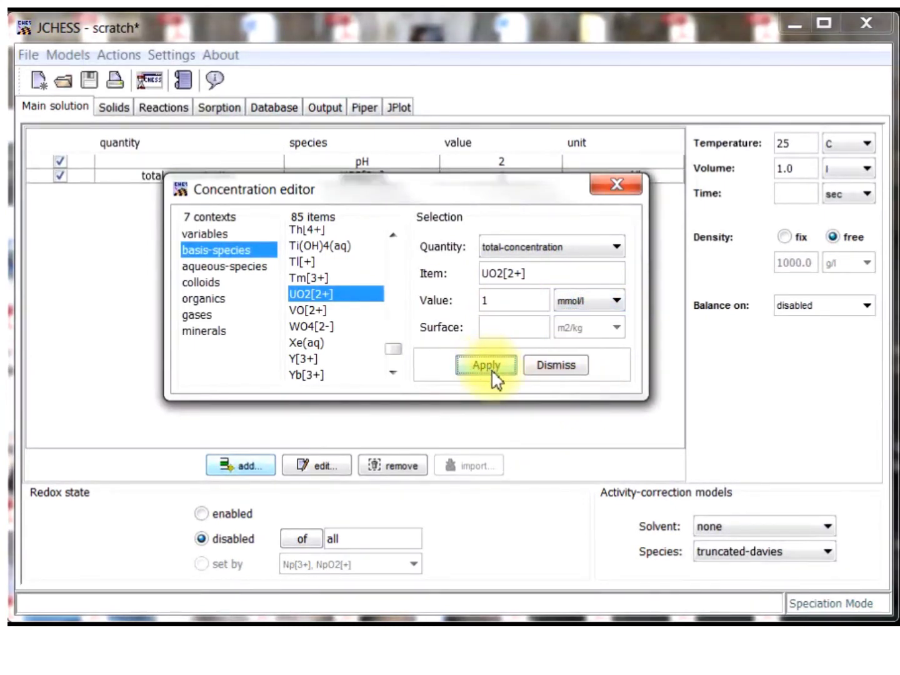
pyautogui.click(556, 368)
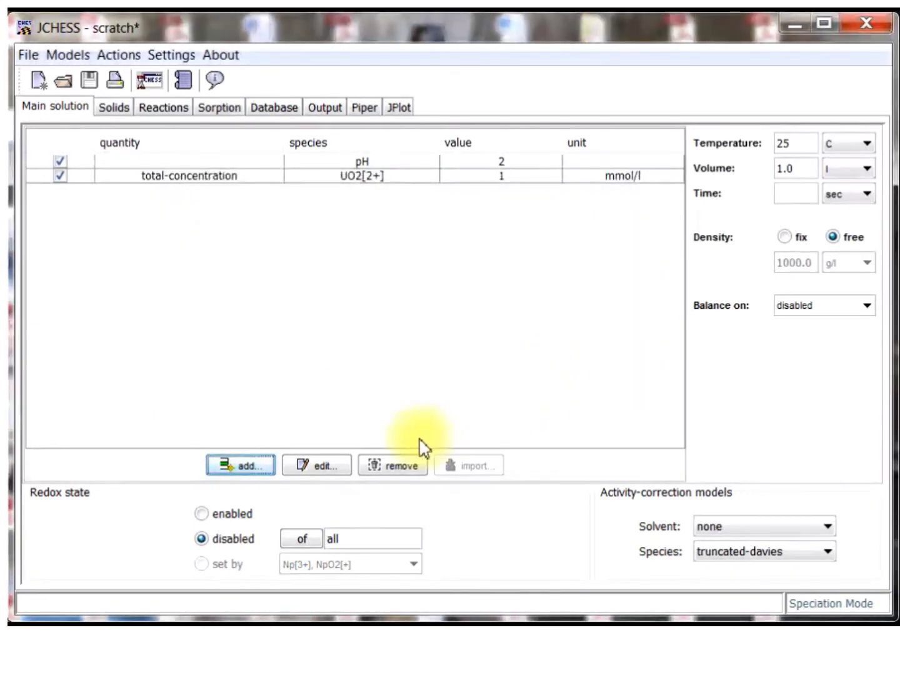
# Step: Add a titration reaction that varies pH up to 12
pyautogui.click(160, 109)
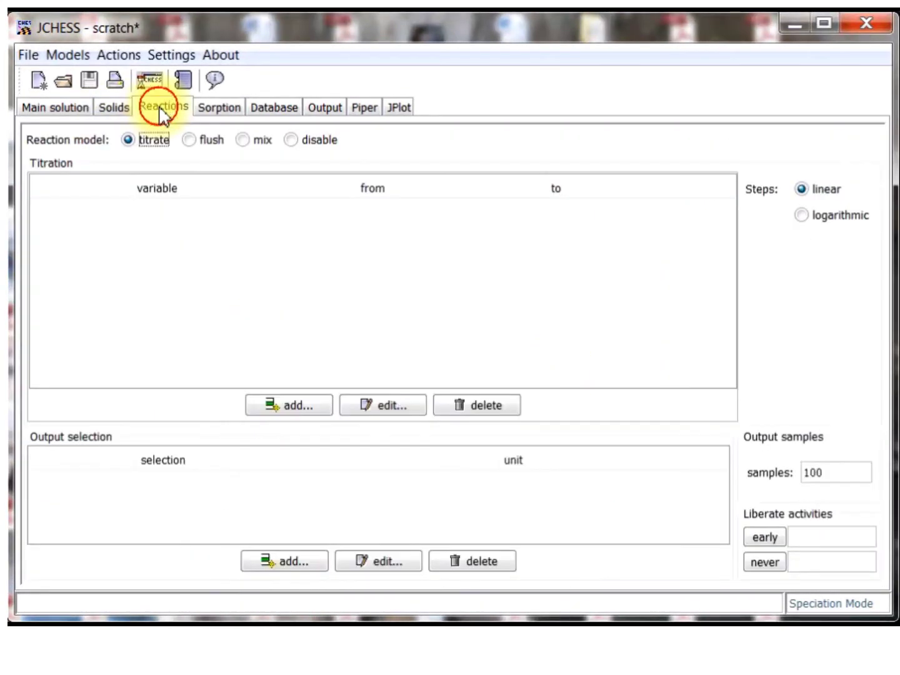
pyautogui.click(290, 407)
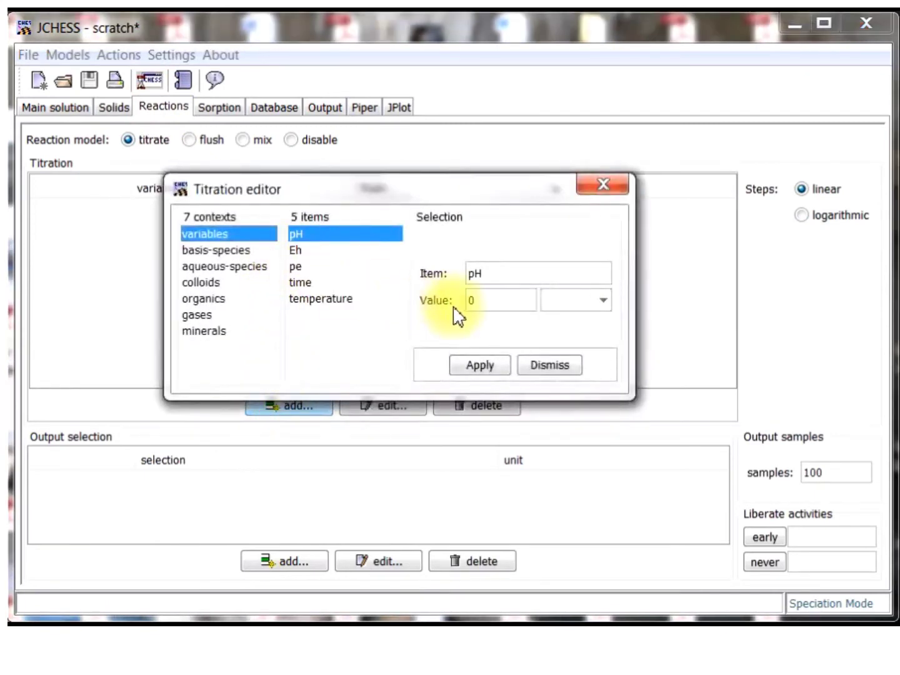
pyautogui.doubleClick(479, 302)
pyautogui.write('12')
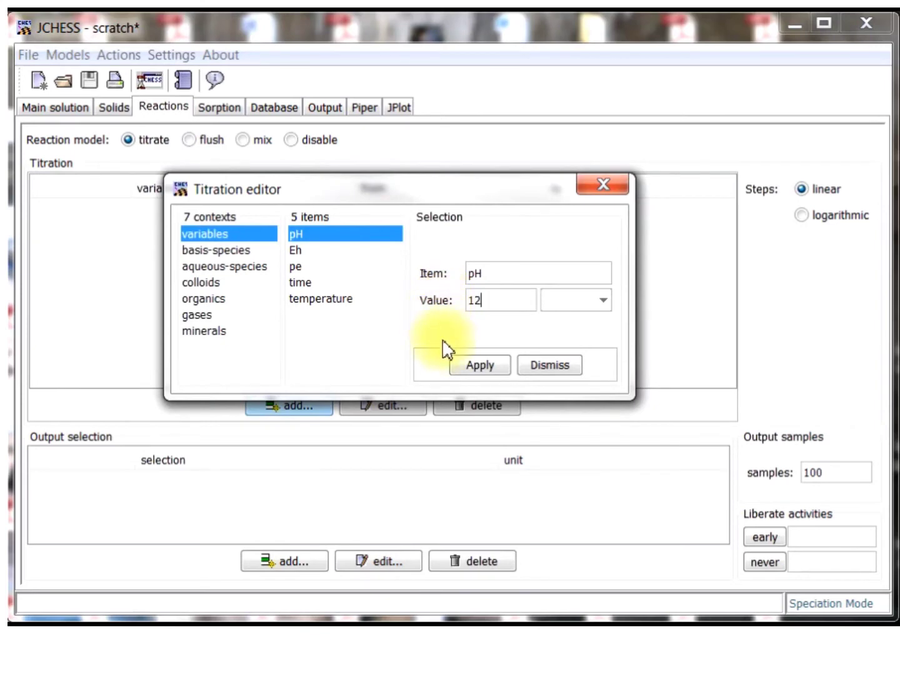
pyautogui.click(474, 363)
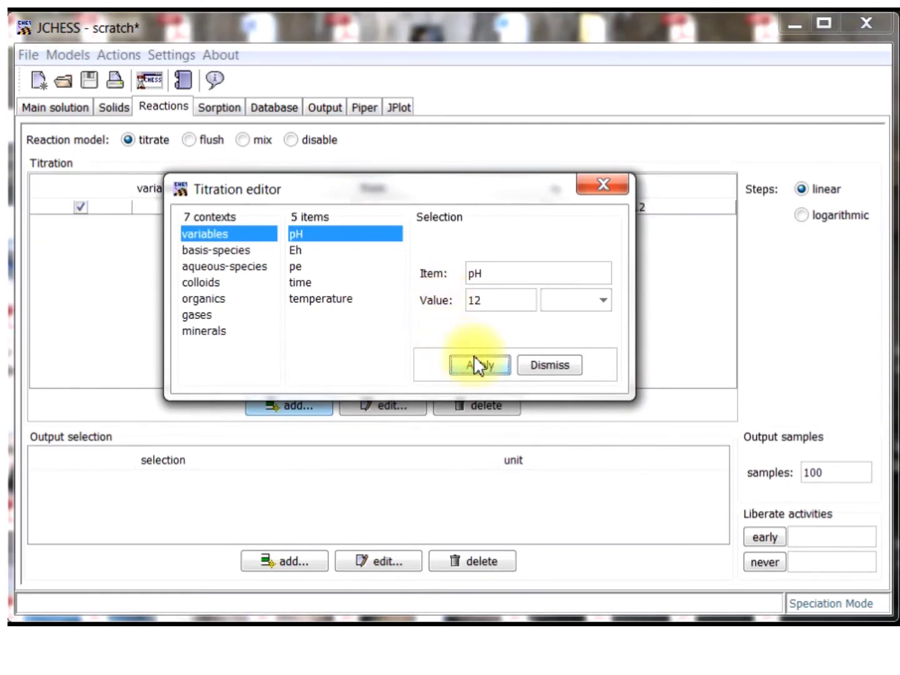
pyautogui.click(545, 367)
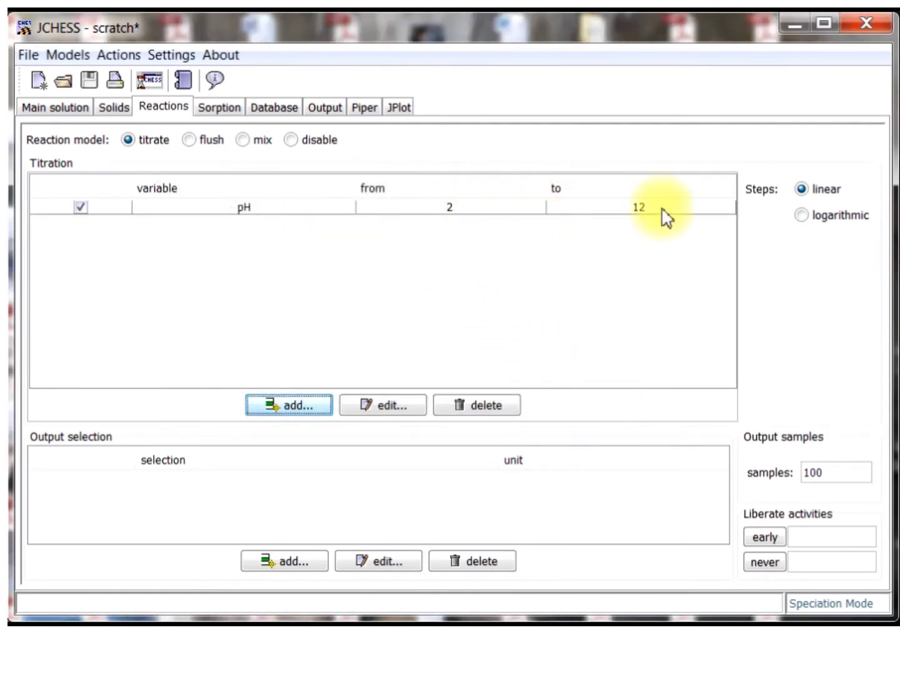
# Step: Add pH and the aqueous and minerals groups, both in mmol/l, to the titration's output selection
pyautogui.click(297, 559)
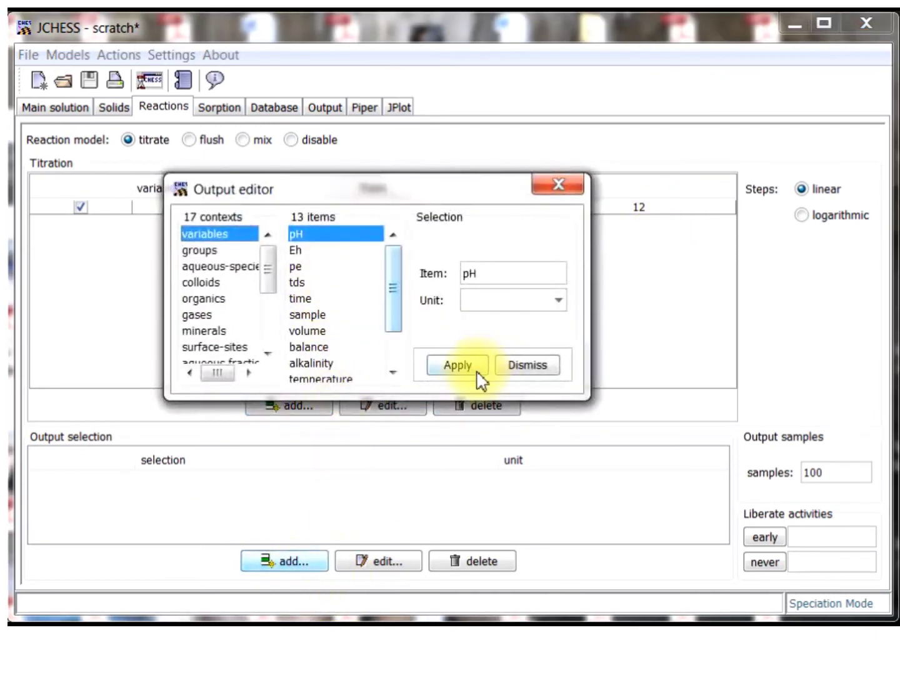
pyautogui.click(458, 367)
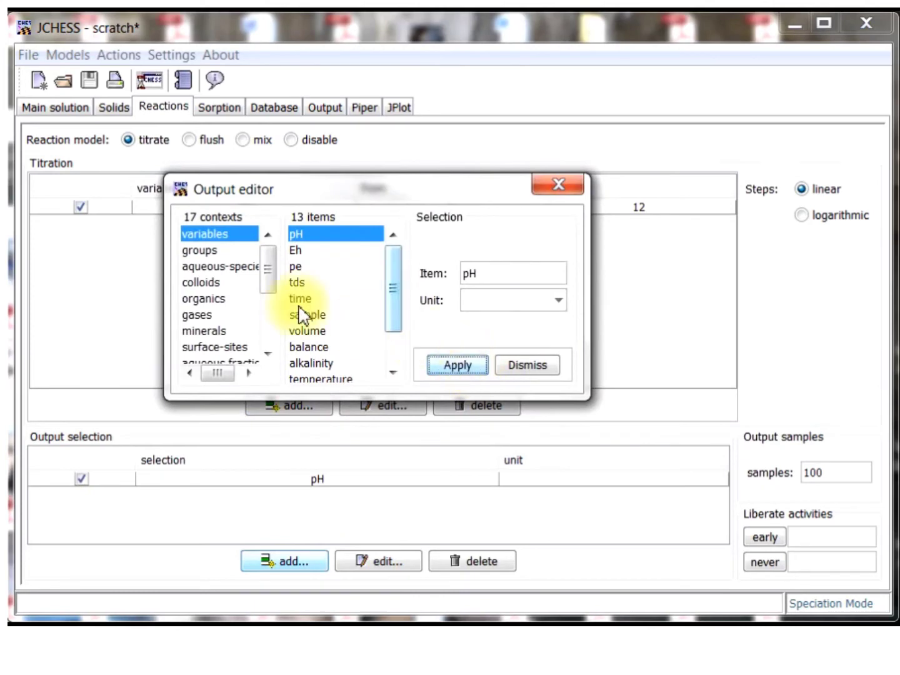
pyautogui.click(199, 251)
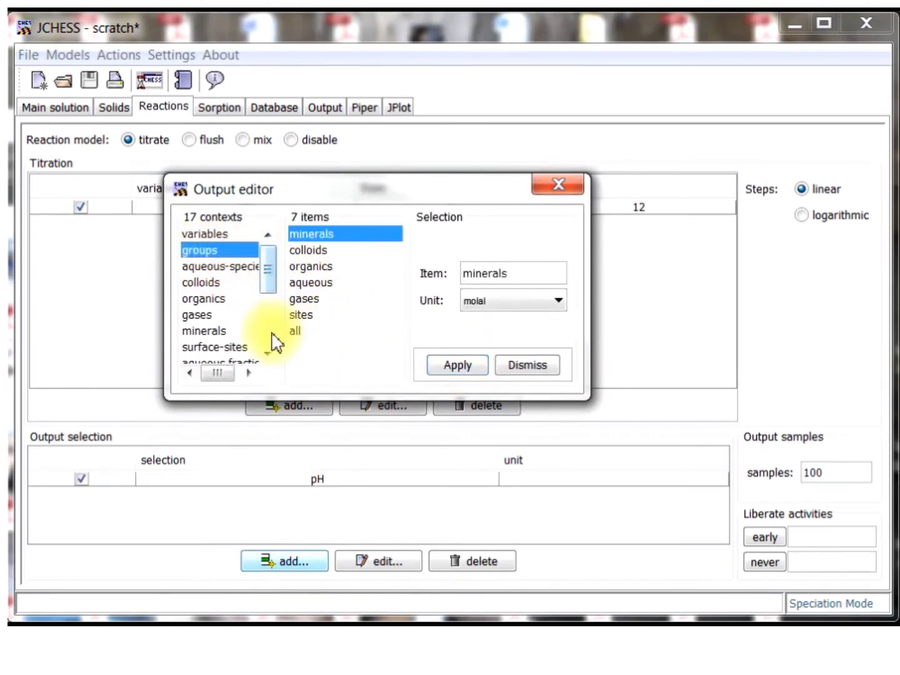
pyautogui.click(295, 331)
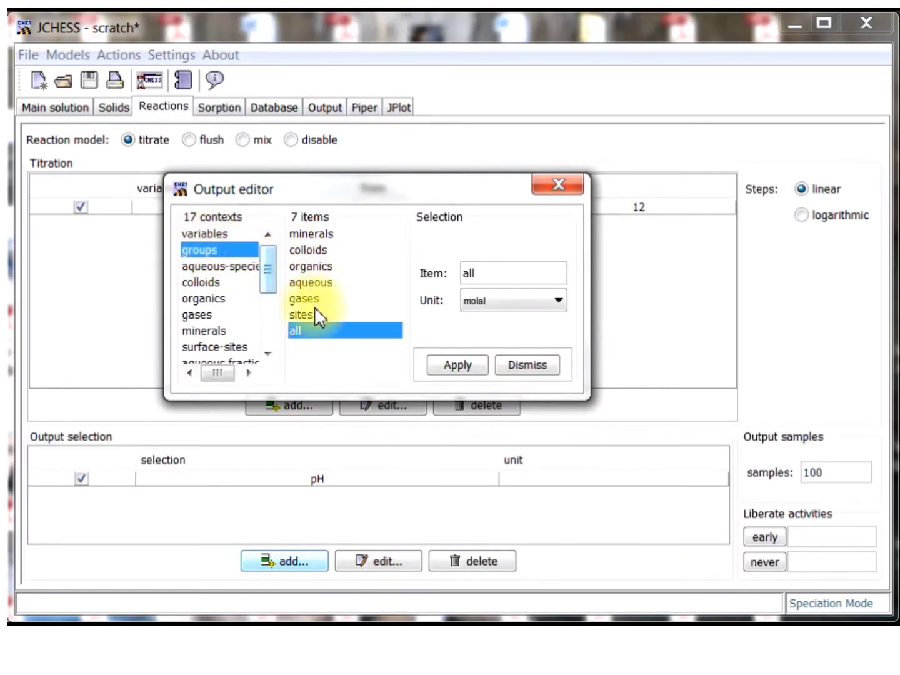
pyautogui.click(318, 282)
pyautogui.click(520, 302)
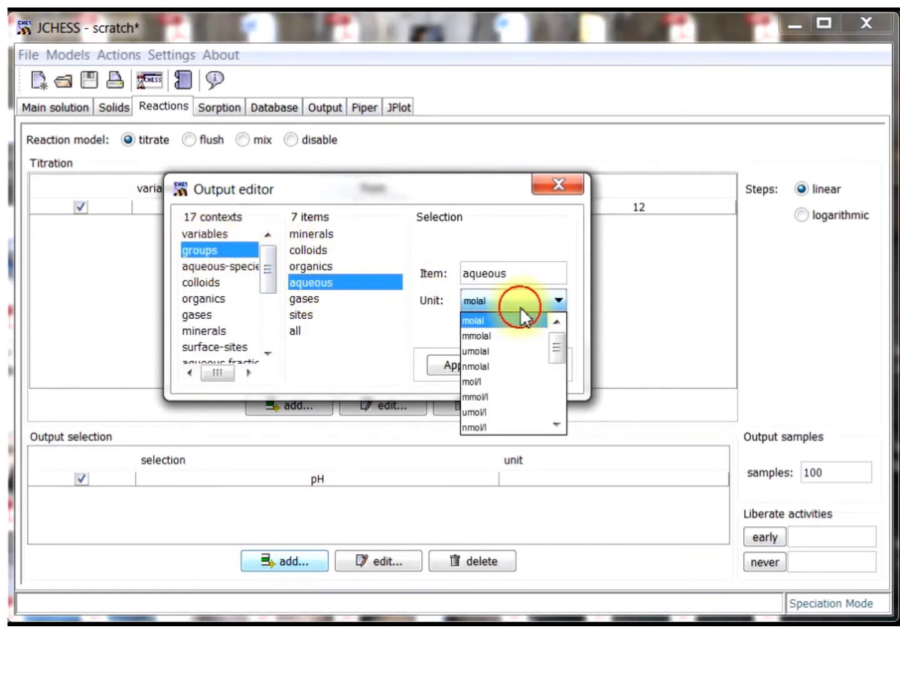
pyautogui.click(503, 399)
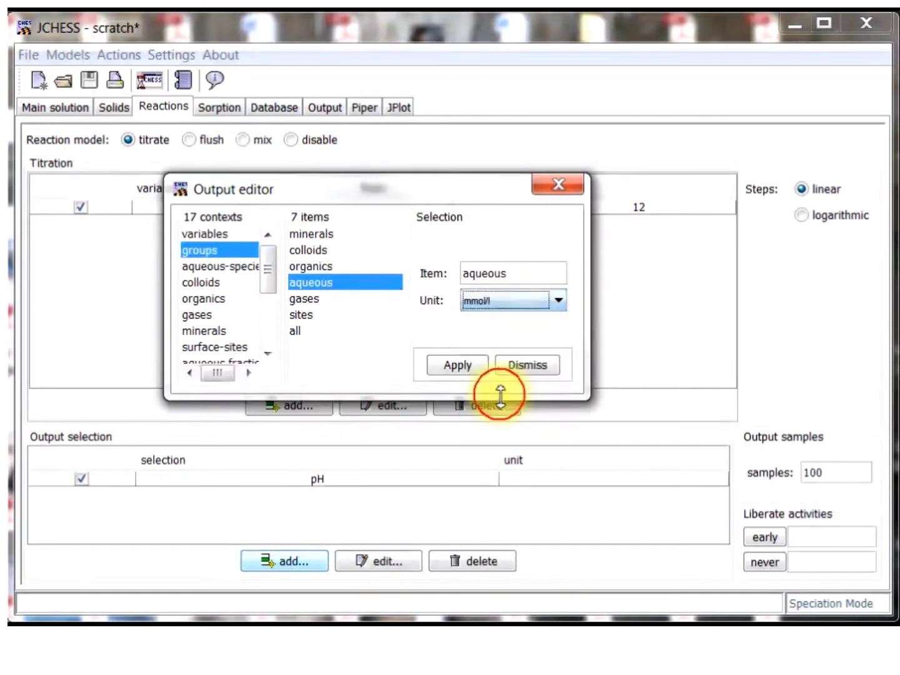
pyautogui.click(466, 368)
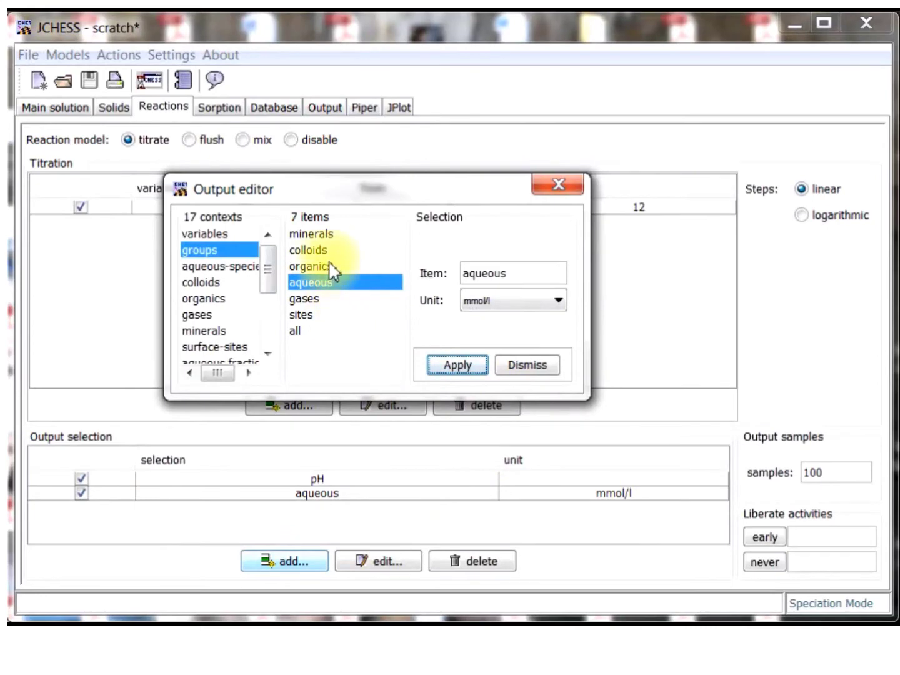
pyautogui.click(326, 235)
pyautogui.click(458, 368)
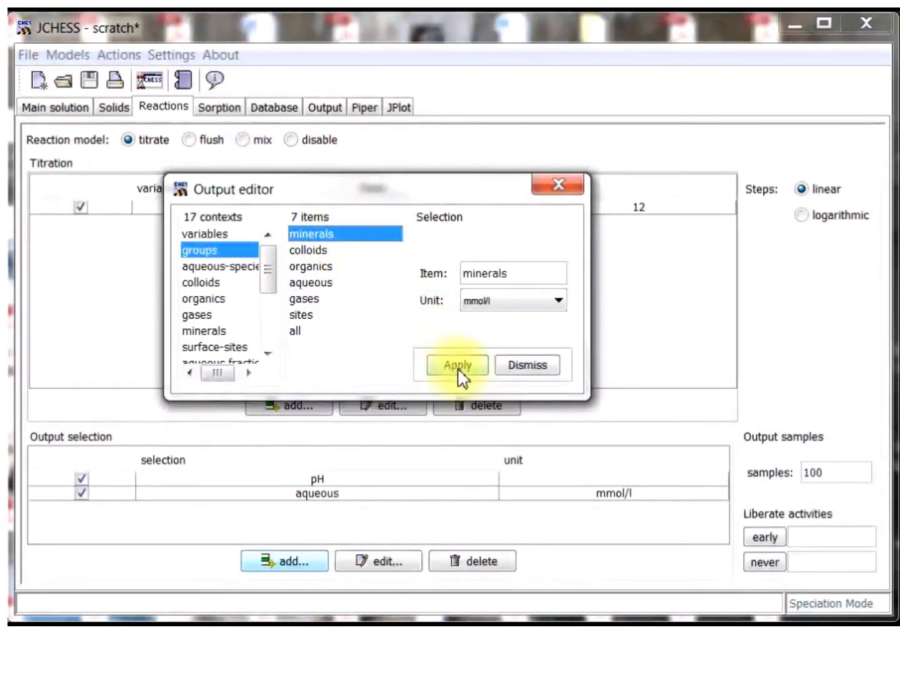
pyautogui.click(523, 369)
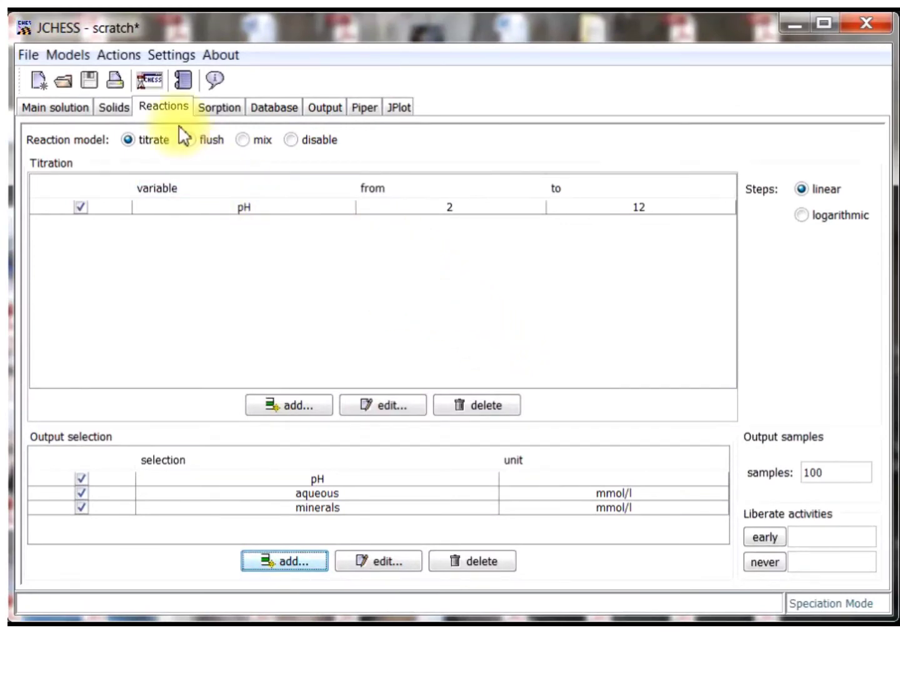
# Step: Run the CHESS calculation, enlarge the resulting plot to examine the species curves, and return to the main JCHESS window
pyautogui.click(151, 86)
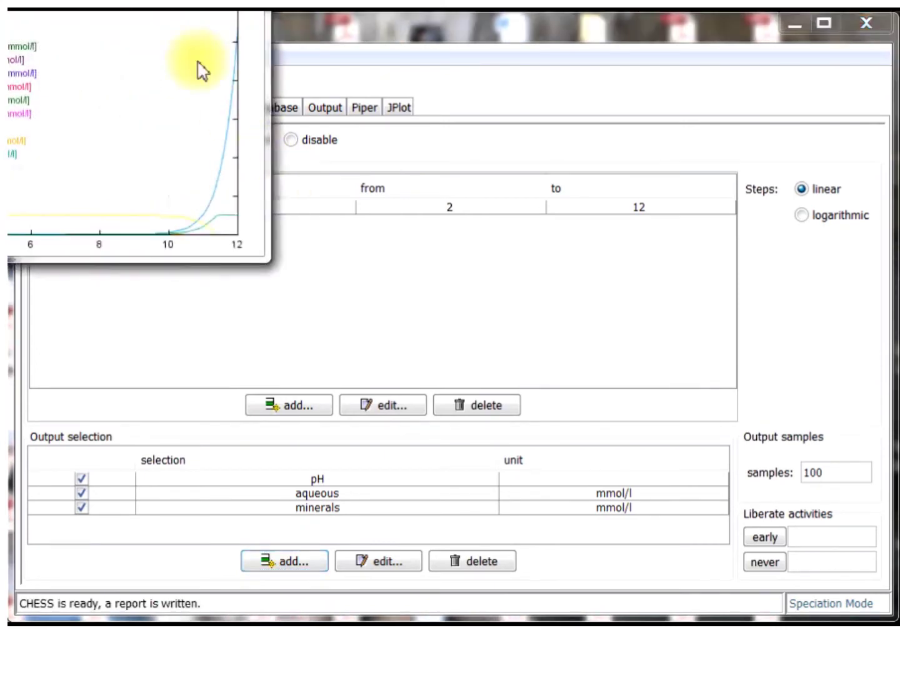
pyautogui.moveTo(118, 10); pyautogui.dragTo(262, 31)
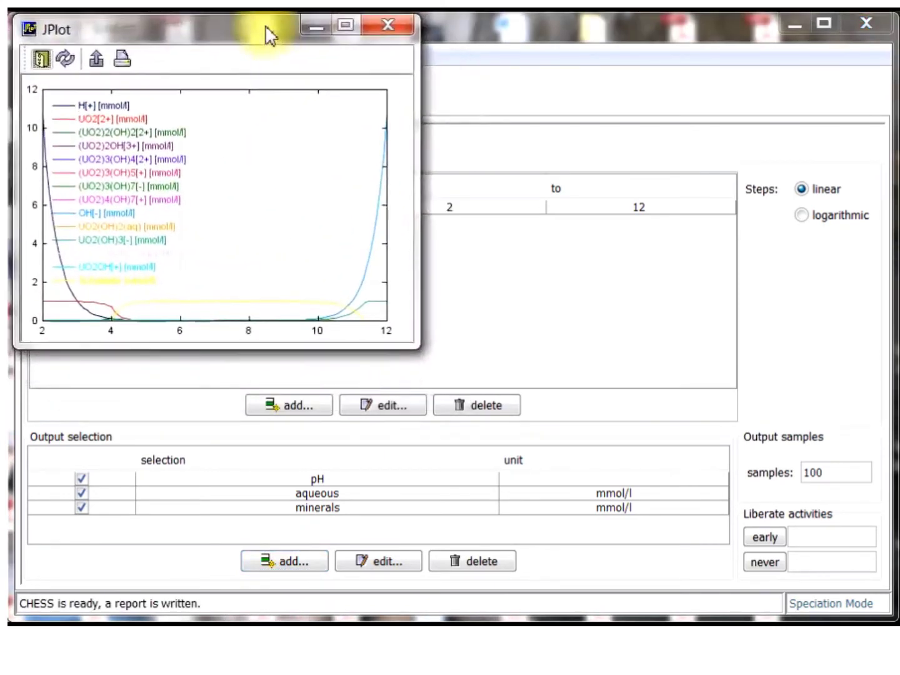
pyautogui.moveTo(417, 346); pyautogui.dragTo(867, 588)
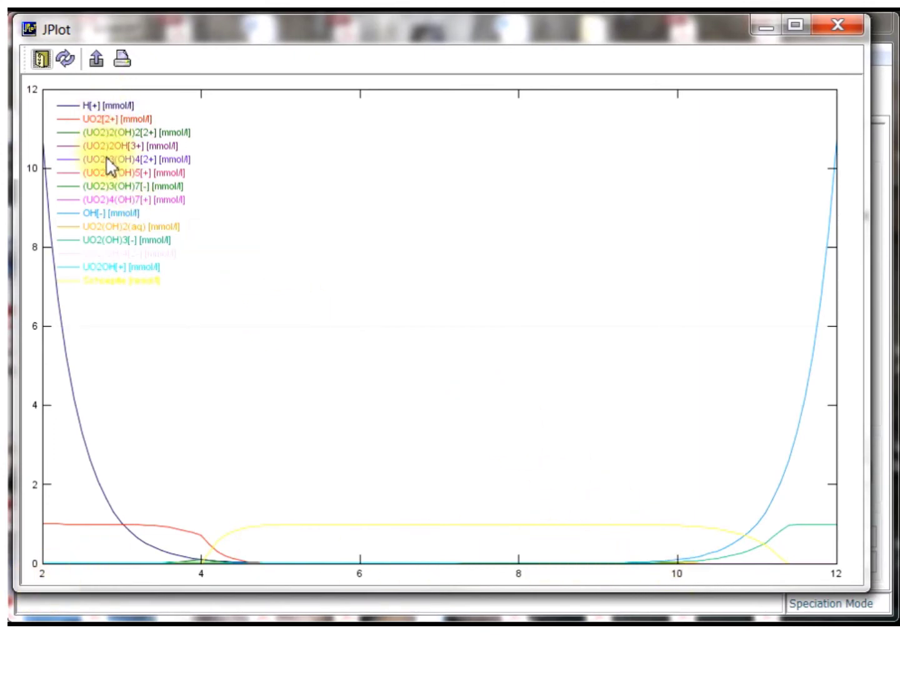
pyautogui.moveTo(247, 28); pyautogui.dragTo(249, 39)
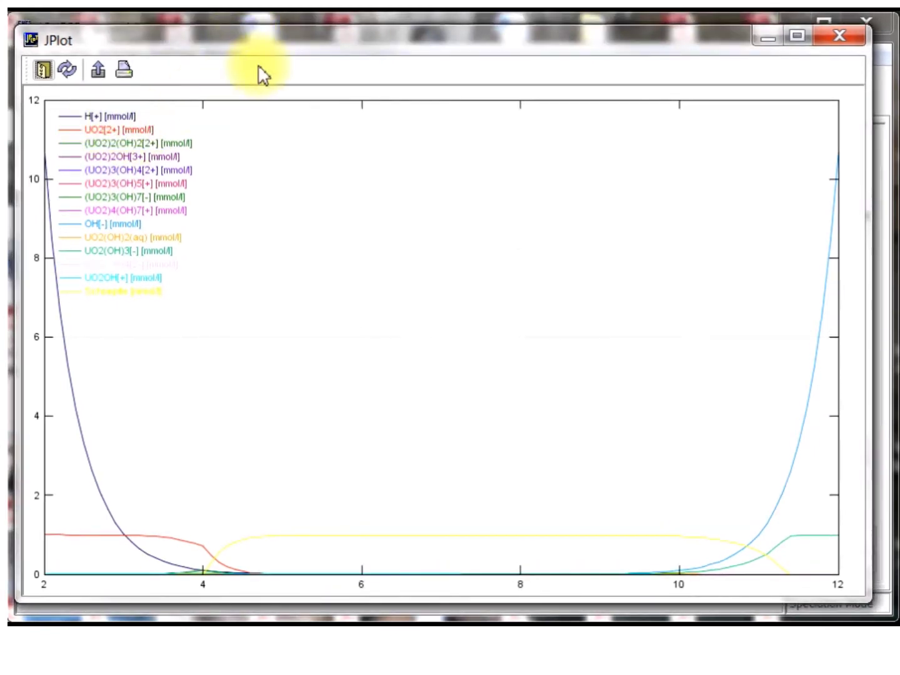
pyautogui.click(340, 19)
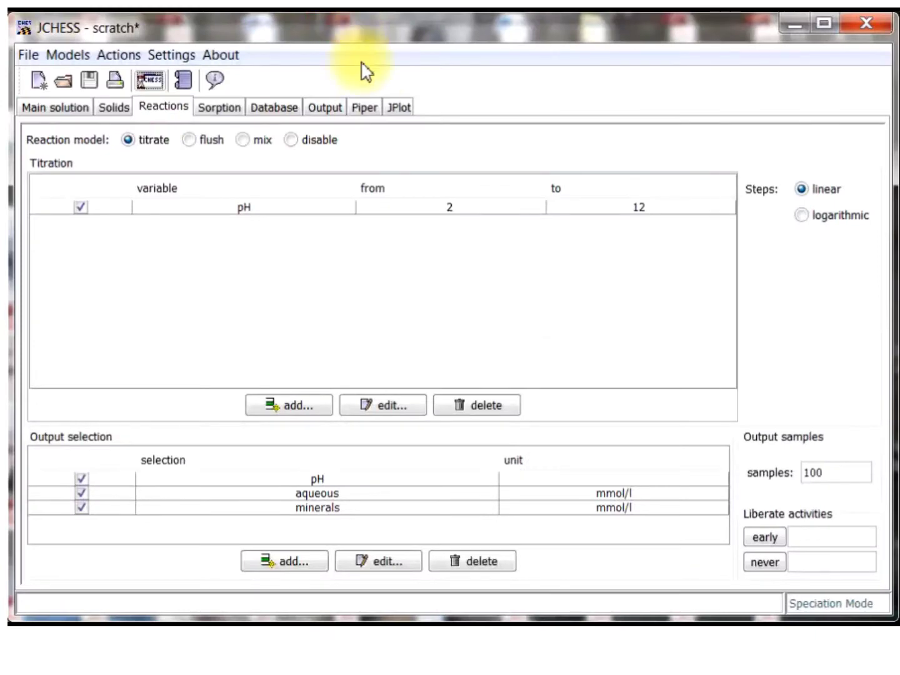
# Step: Remove H[+] and OH[-] from the plot's Y-items
pyautogui.click(398, 111)
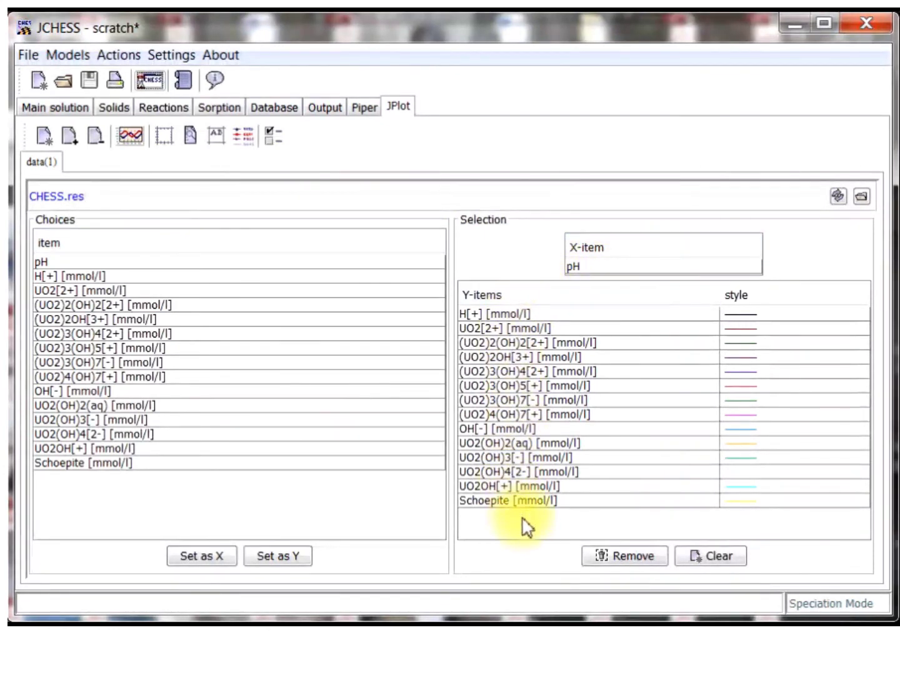
pyautogui.click(491, 314)
pyautogui.click(629, 558)
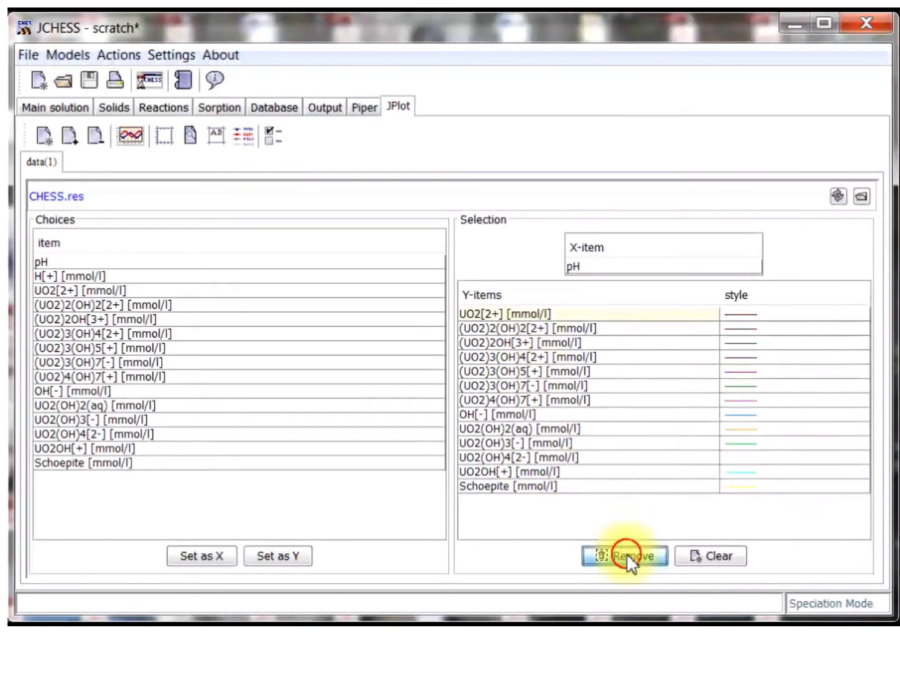
pyautogui.click(488, 413)
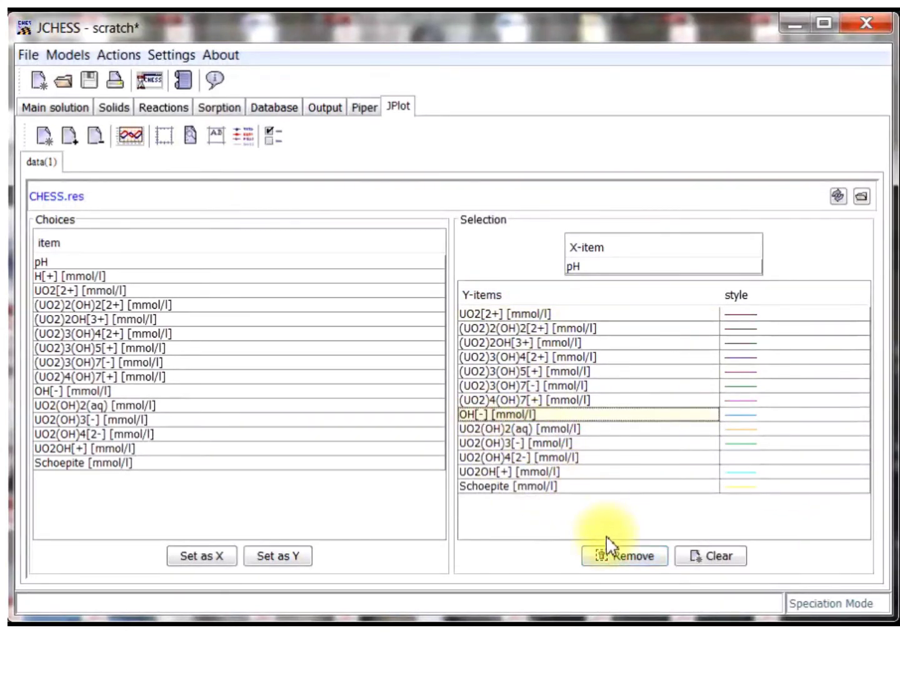
pyautogui.click(626, 558)
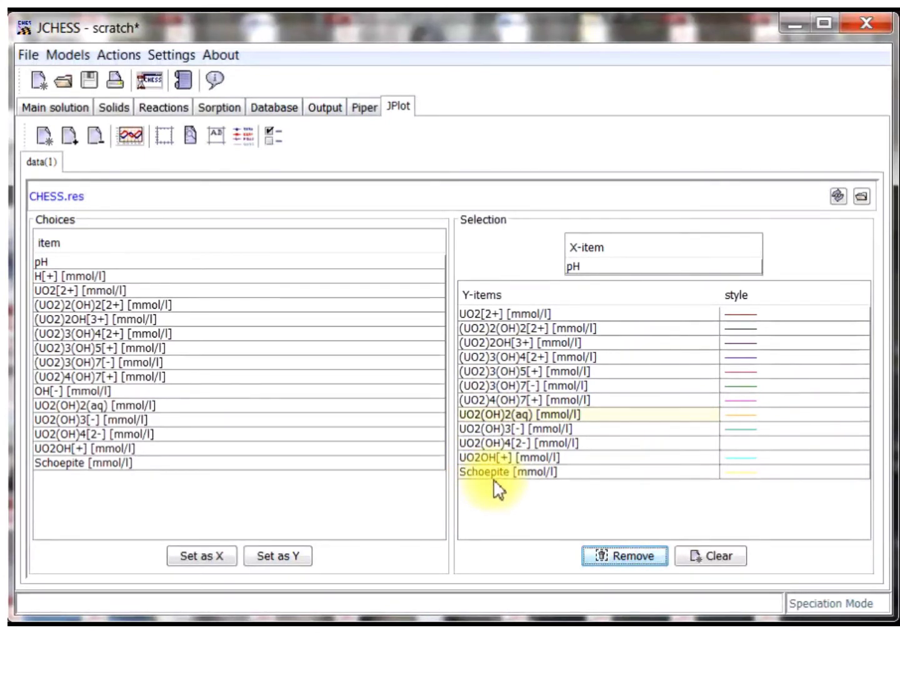
# Step: Style the Schoepite curve in dark purple with a finely dashed line and a pen width of 5
pyautogui.click(740, 473)
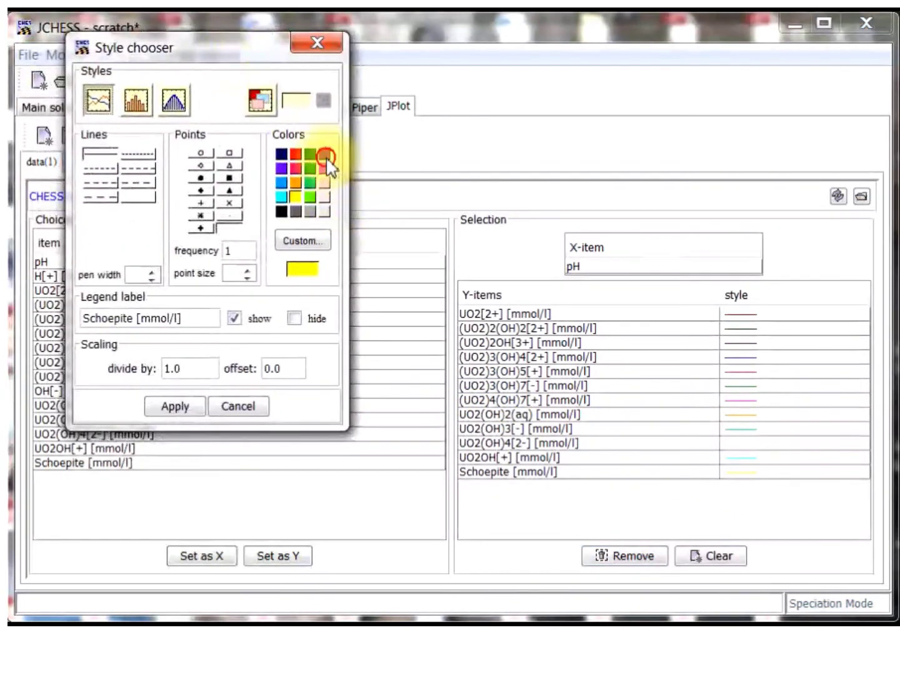
pyautogui.click(324, 153)
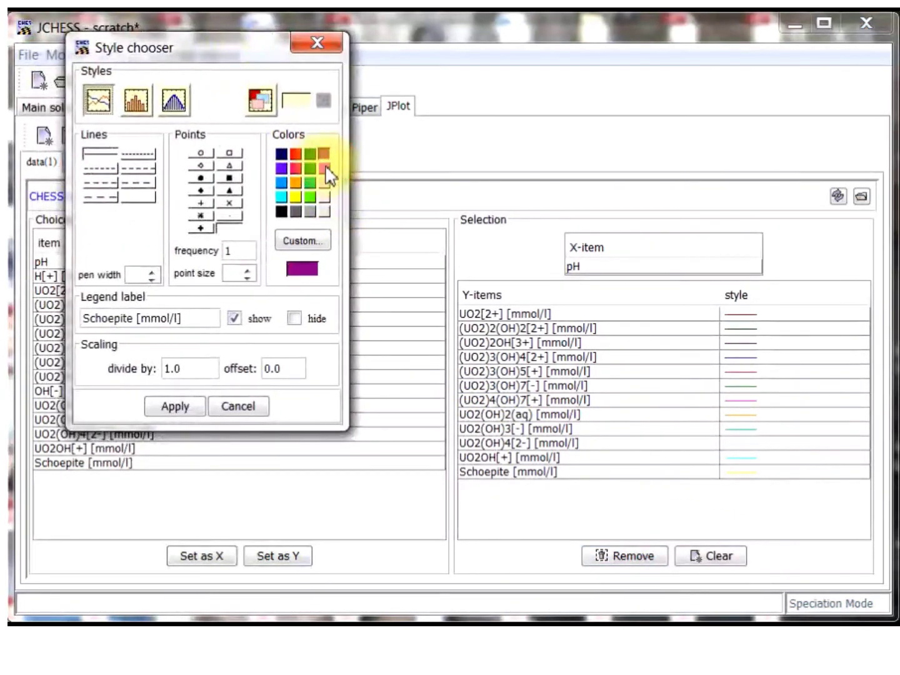
pyautogui.click(150, 271)
pyautogui.click(150, 272)
pyautogui.click(150, 271)
pyautogui.click(150, 272)
pyautogui.click(150, 271)
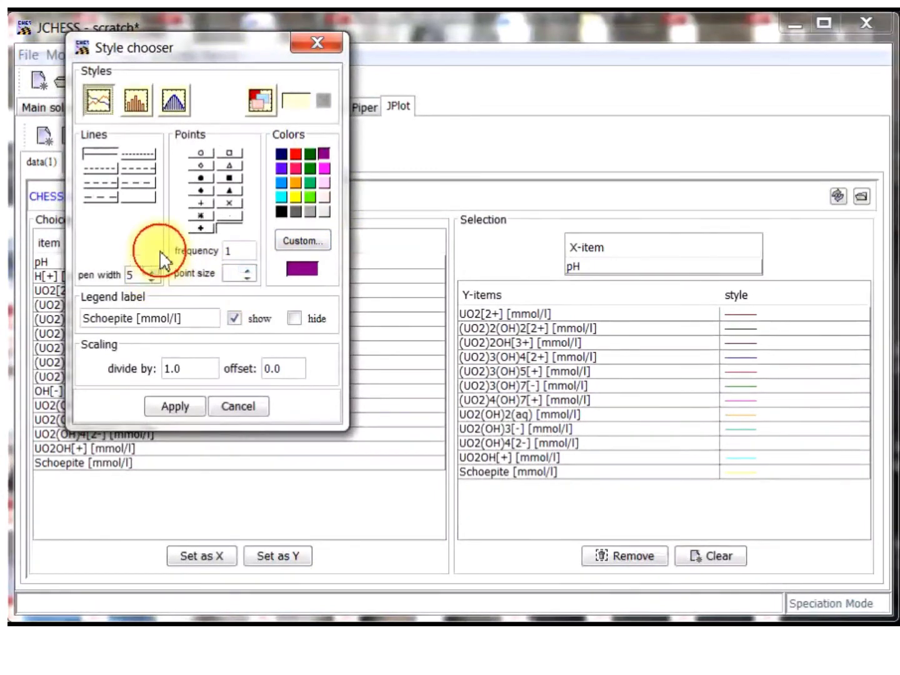
pyautogui.click(138, 156)
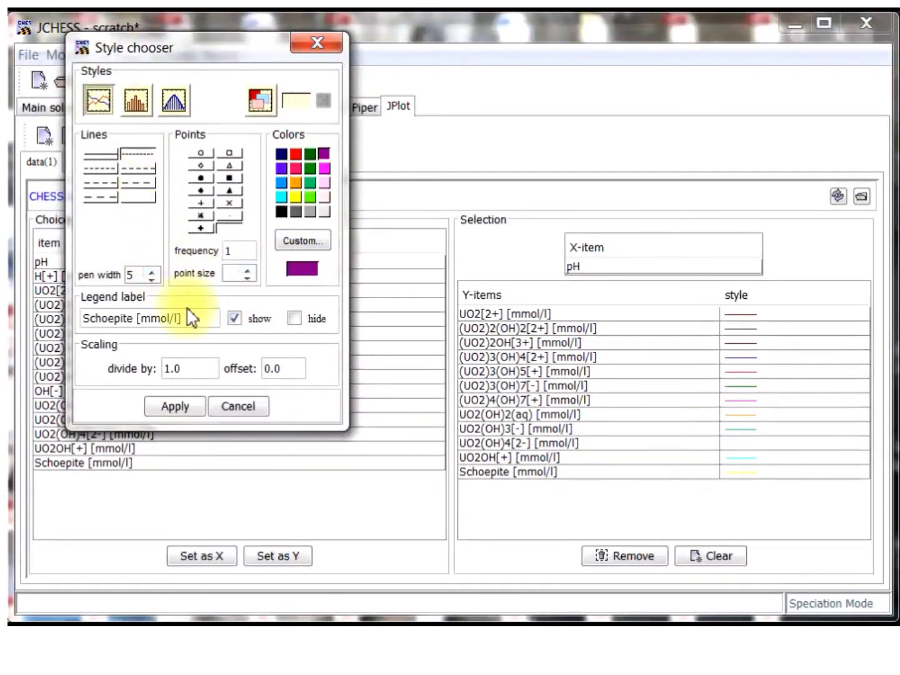
pyautogui.click(177, 406)
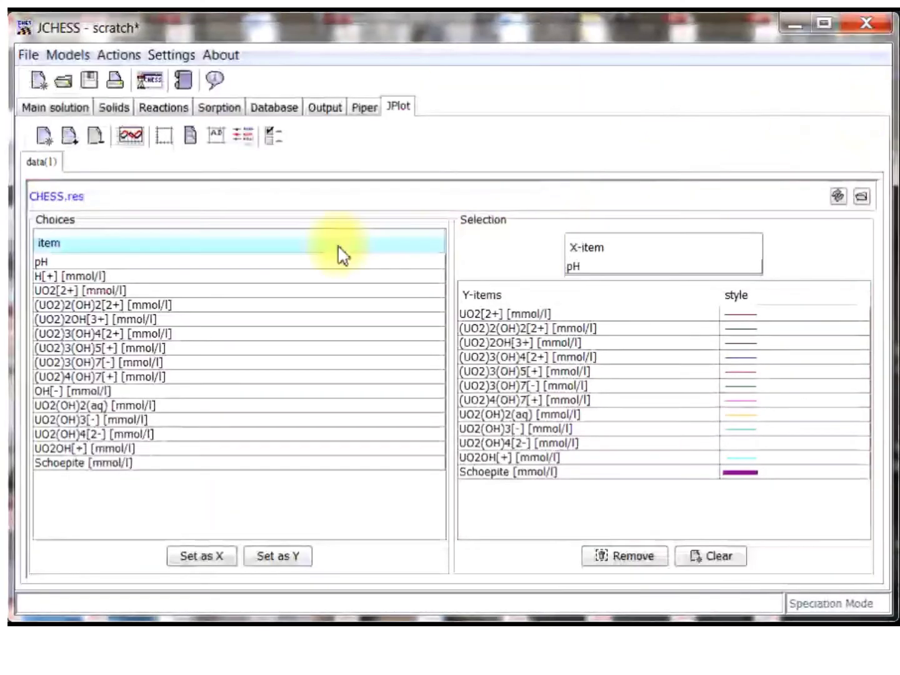
# Step: Change the UO2[2+] total concentration unit to umol/l, rerun the CHESS calculation, and return to the main JCHESS window
pyautogui.click(63, 108)
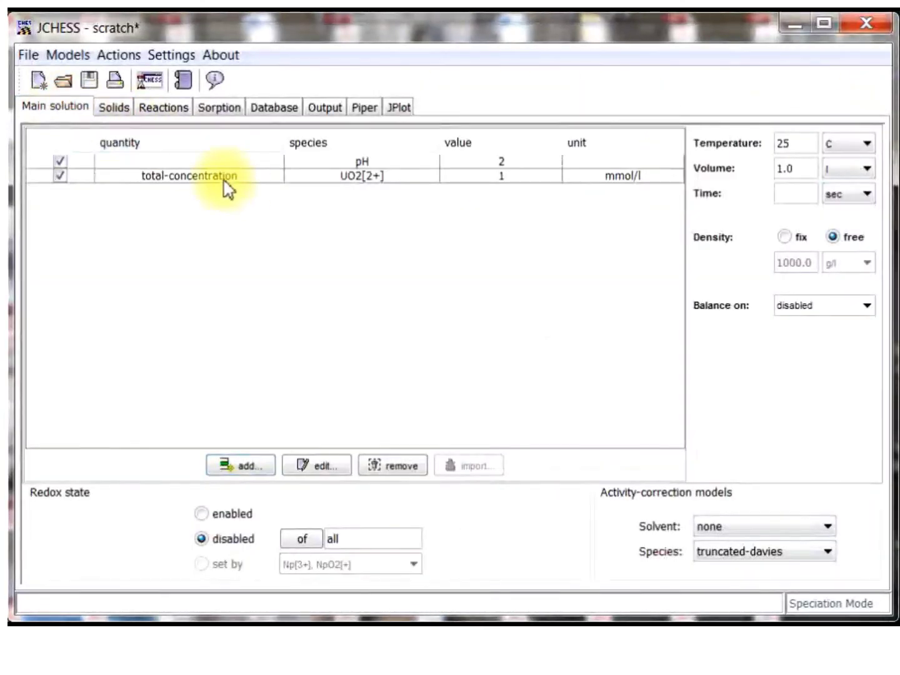
pyautogui.doubleClick(124, 177)
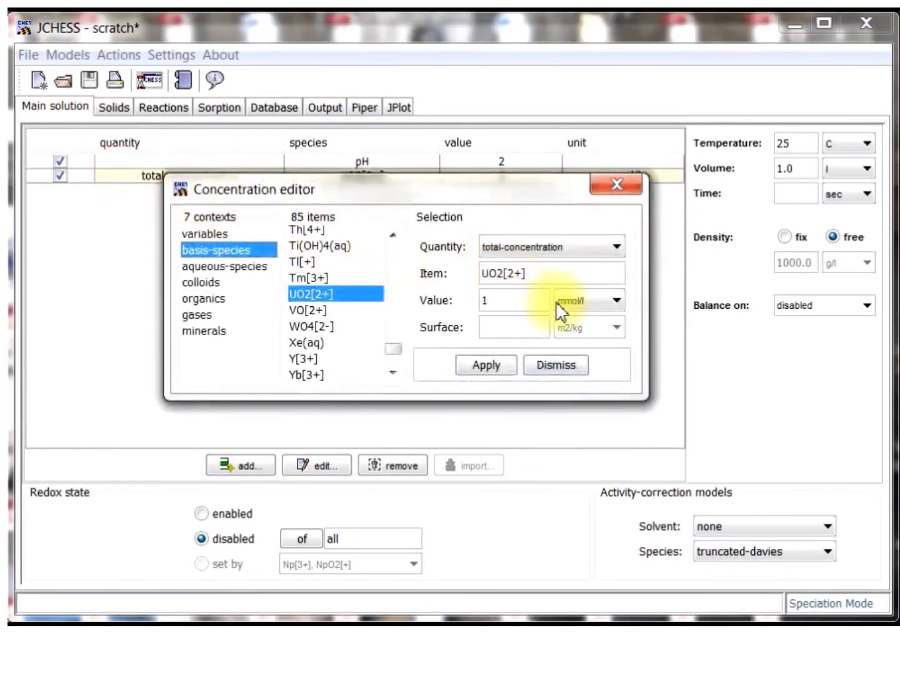
pyautogui.click(617, 303)
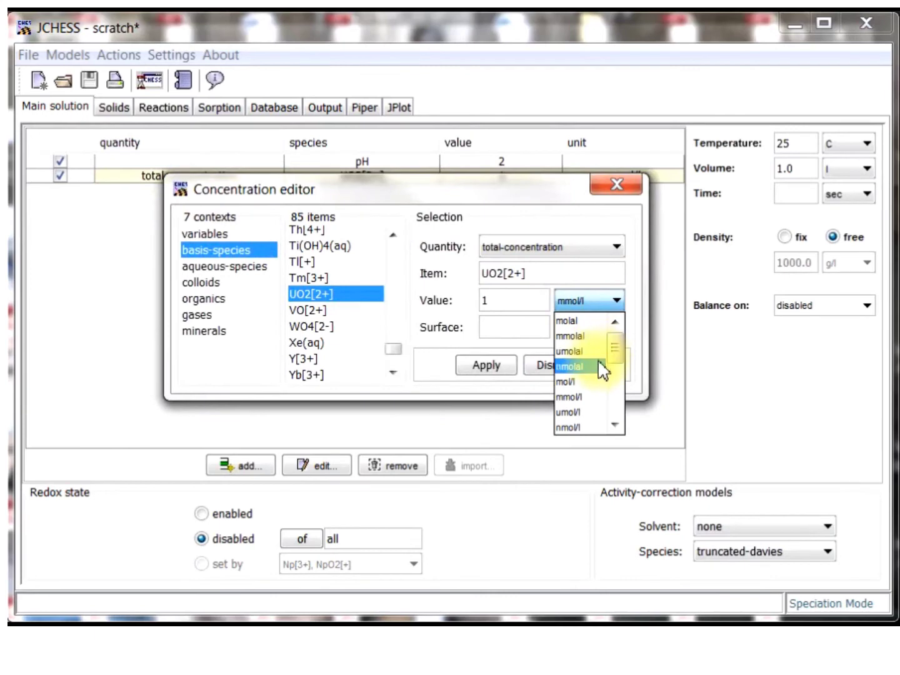
pyautogui.click(597, 412)
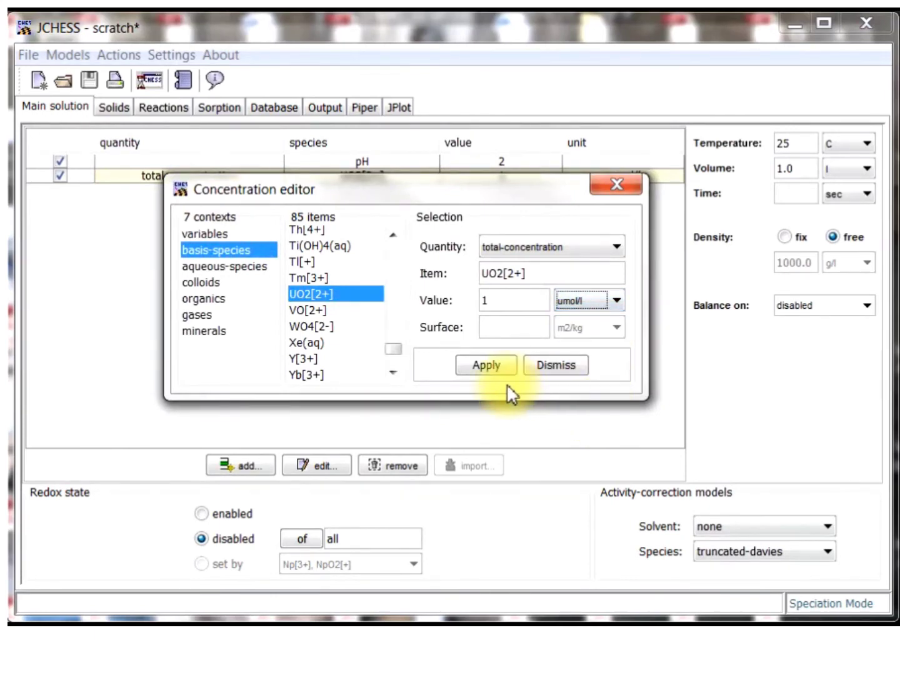
pyautogui.click(483, 374)
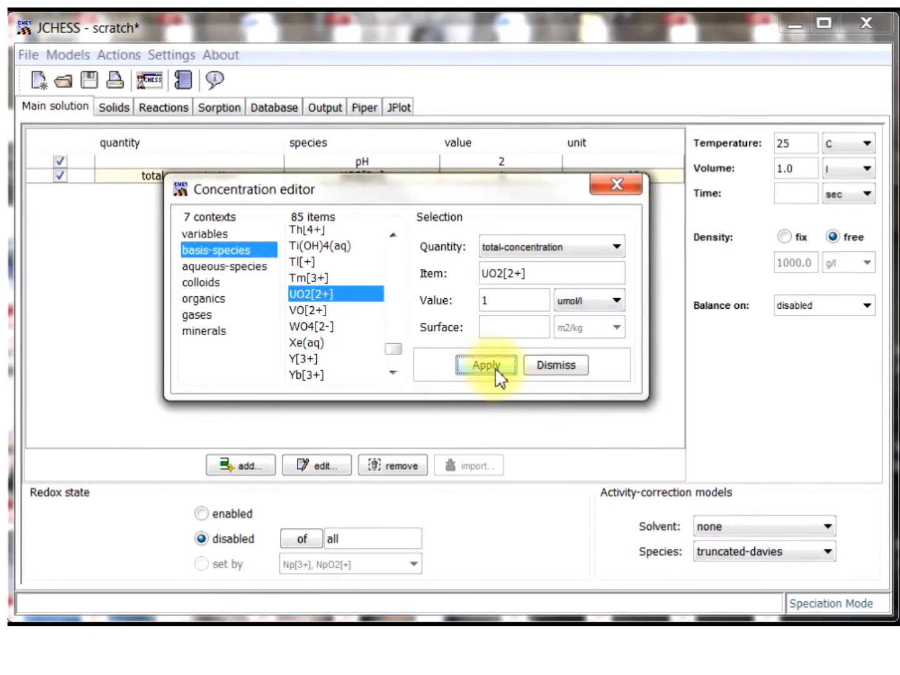
pyautogui.click(571, 368)
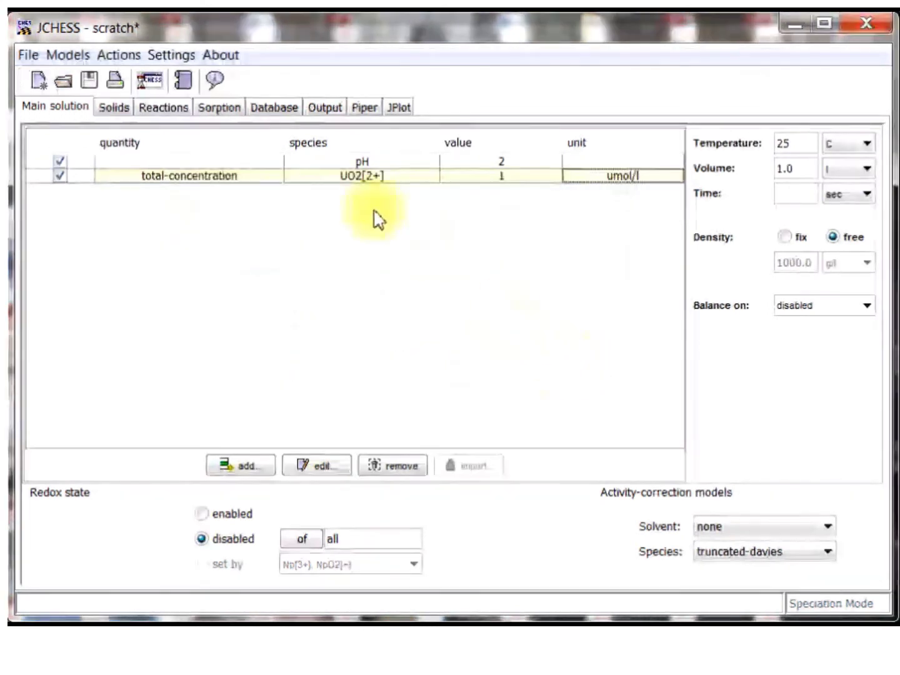
pyautogui.click(149, 80)
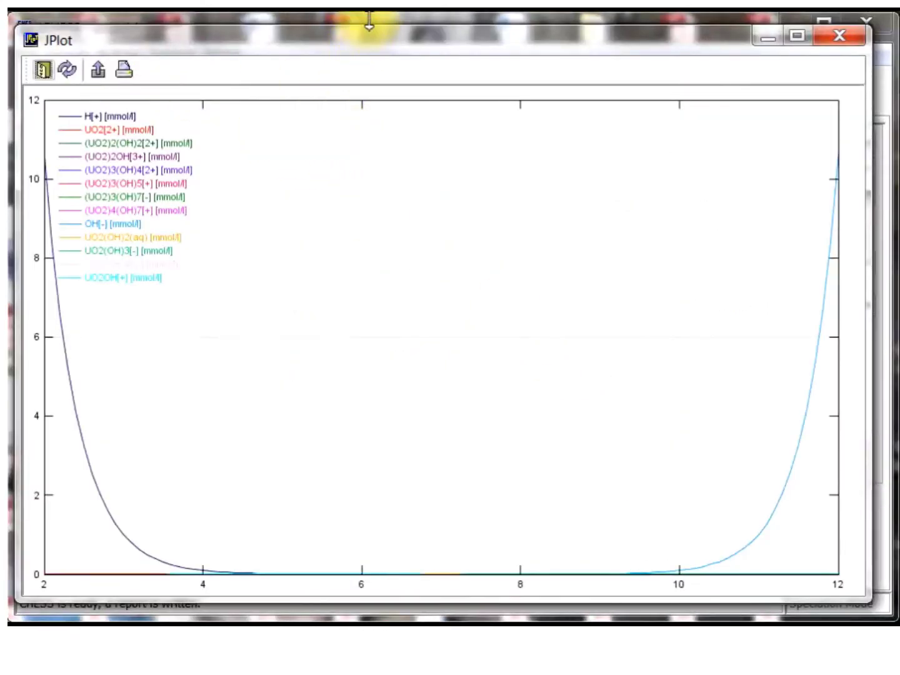
pyautogui.click(472, 39)
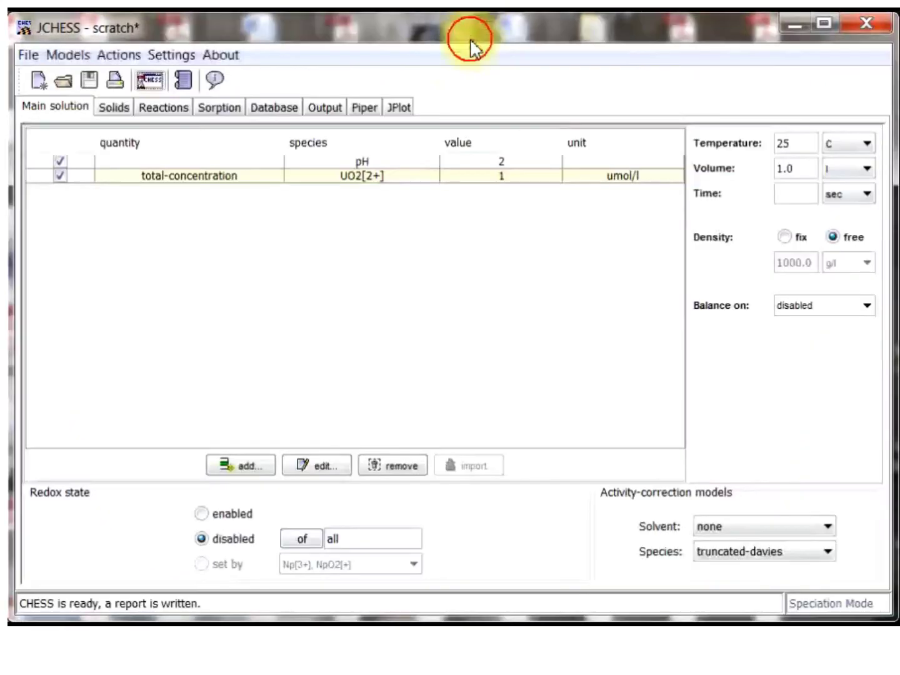
# Step: Remove H[+] and OH[-] from the Y-items of the recalculated plot
pyautogui.click(399, 111)
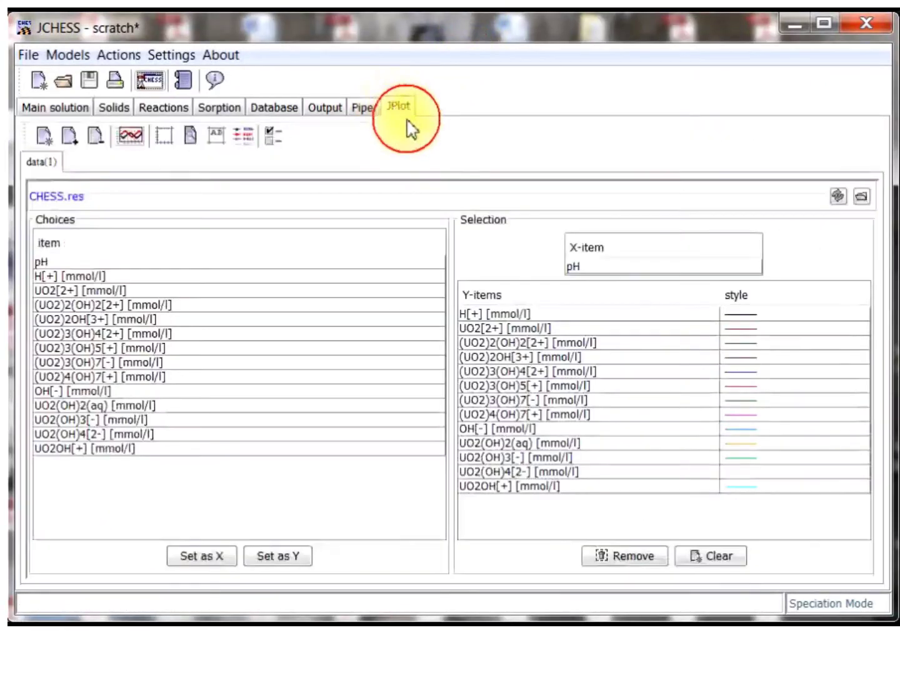
pyautogui.click(525, 313)
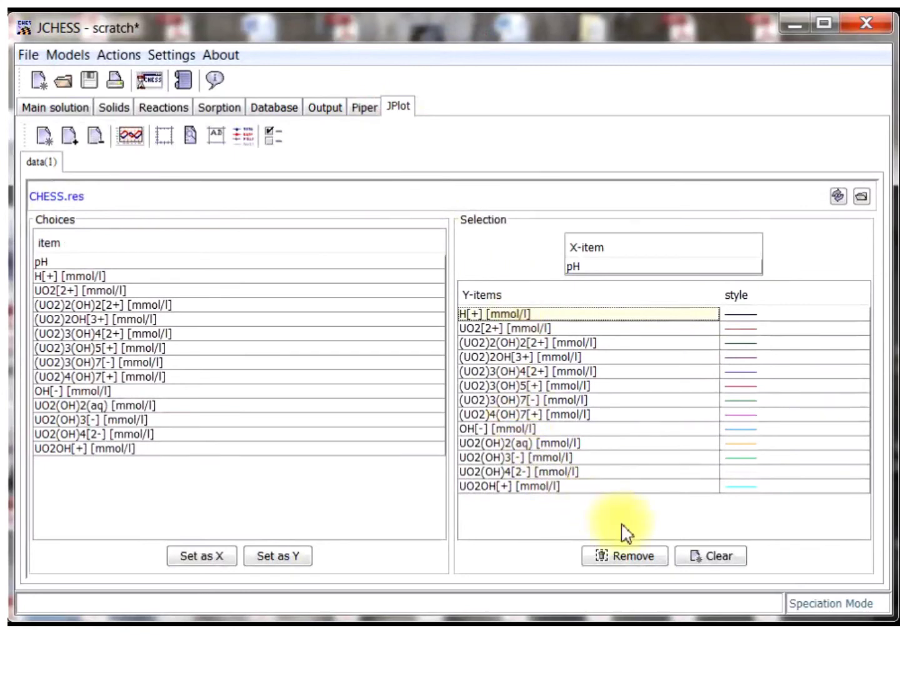
pyautogui.click(634, 558)
pyautogui.click(519, 413)
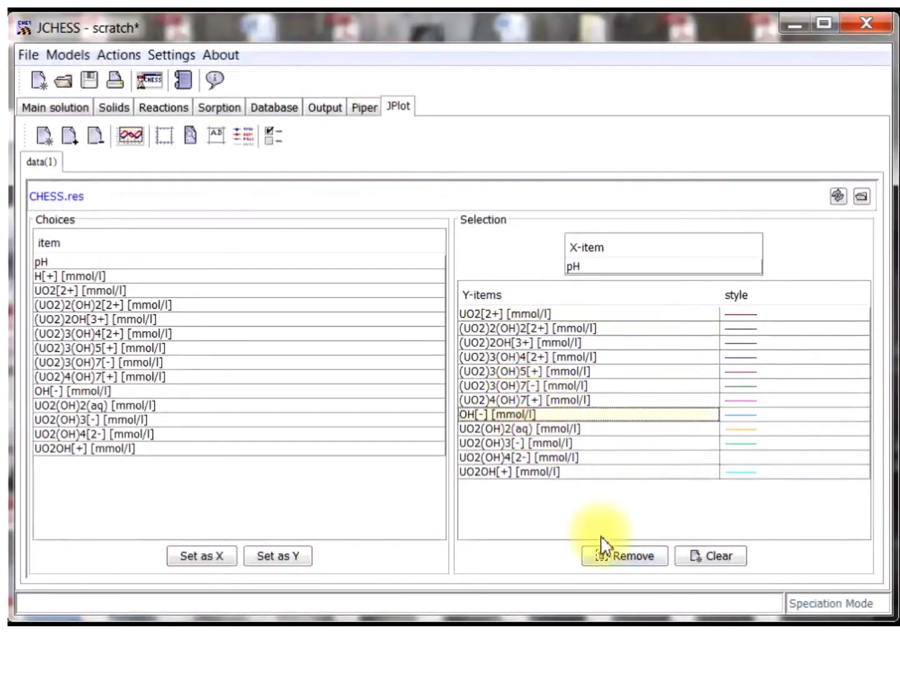
pyautogui.click(642, 554)
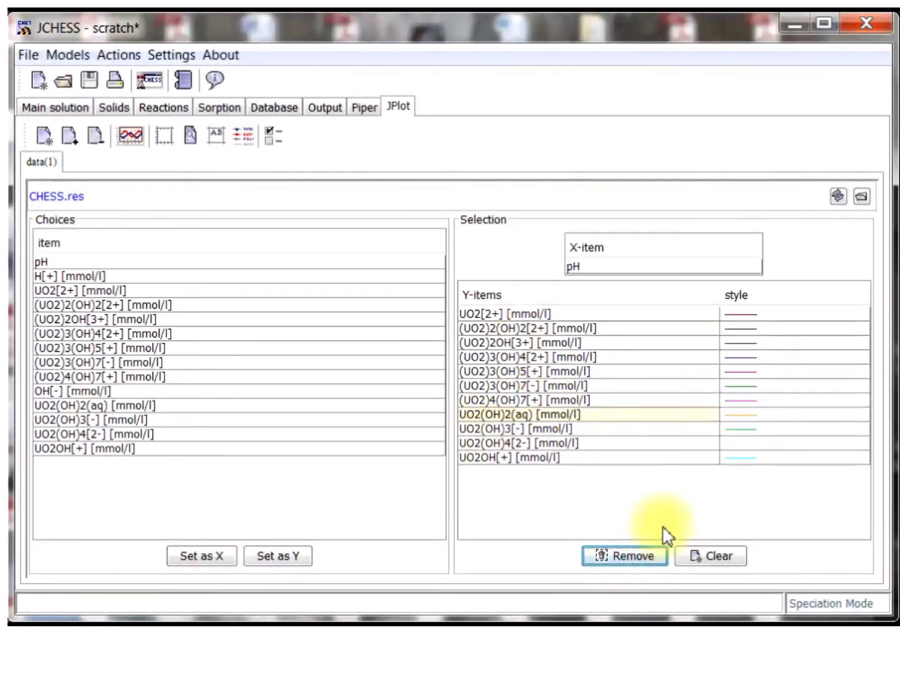
# Step: Draw the updated plot, enlarge it to examine the uranium species curves, and return to the main JCHESS window
pyautogui.click(131, 135)
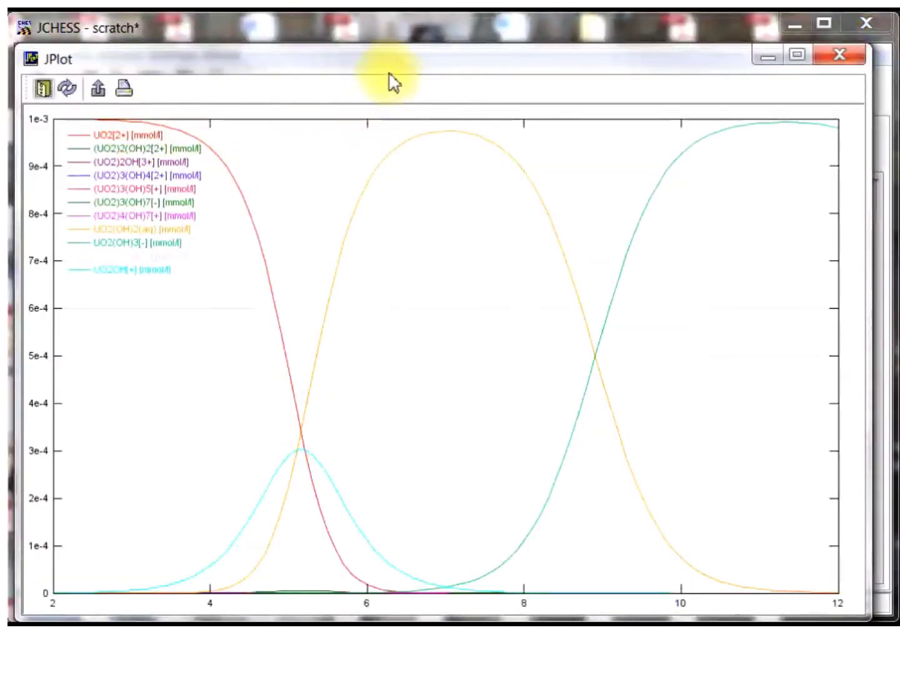
pyautogui.moveTo(391, 65); pyautogui.dragTo(385, 40)
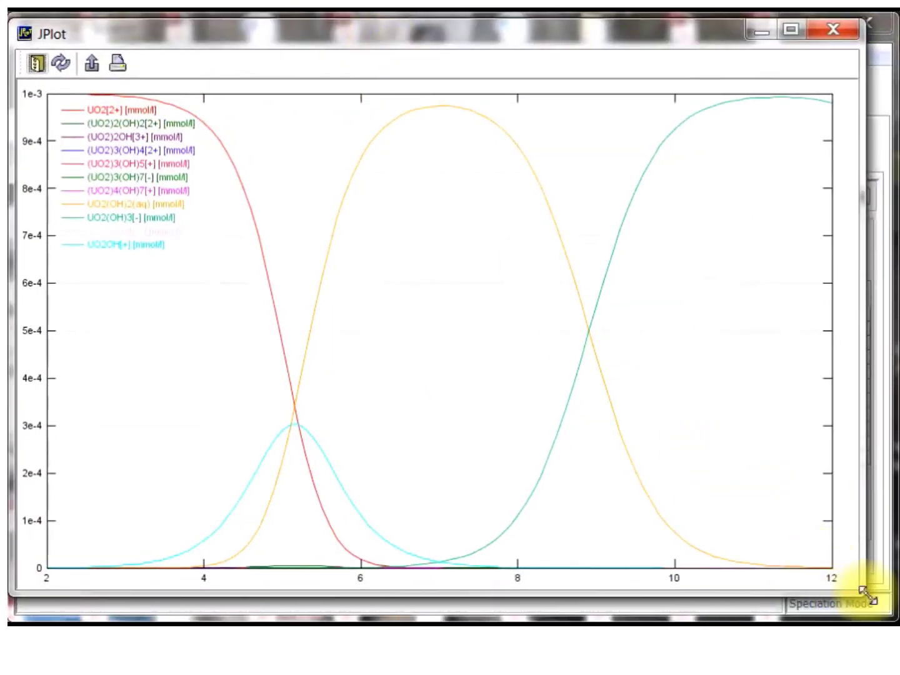
pyautogui.moveTo(865, 593); pyautogui.dragTo(887, 611)
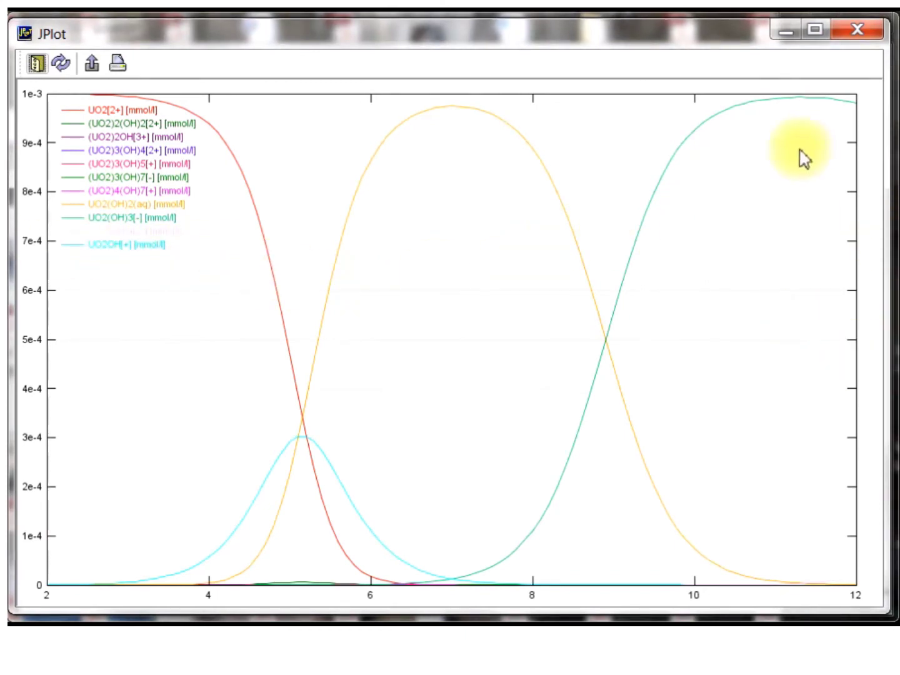
pyautogui.moveTo(664, 50); pyautogui.dragTo(668, 76)
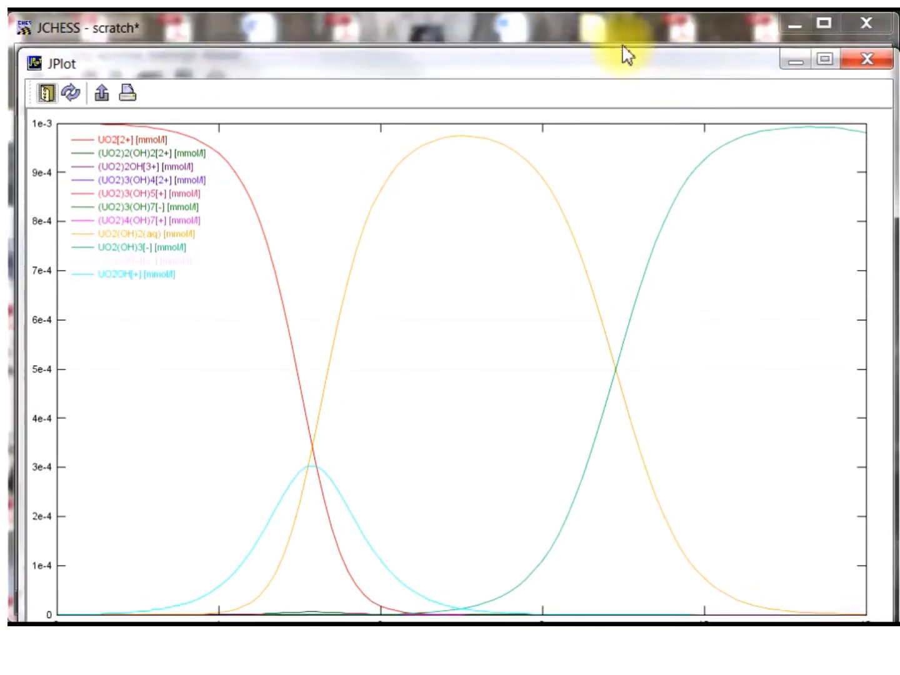
pyautogui.click(606, 39)
# Step: Search the basis species in the main solution's concentration editor for pu, am and tc
pyautogui.click(58, 107)
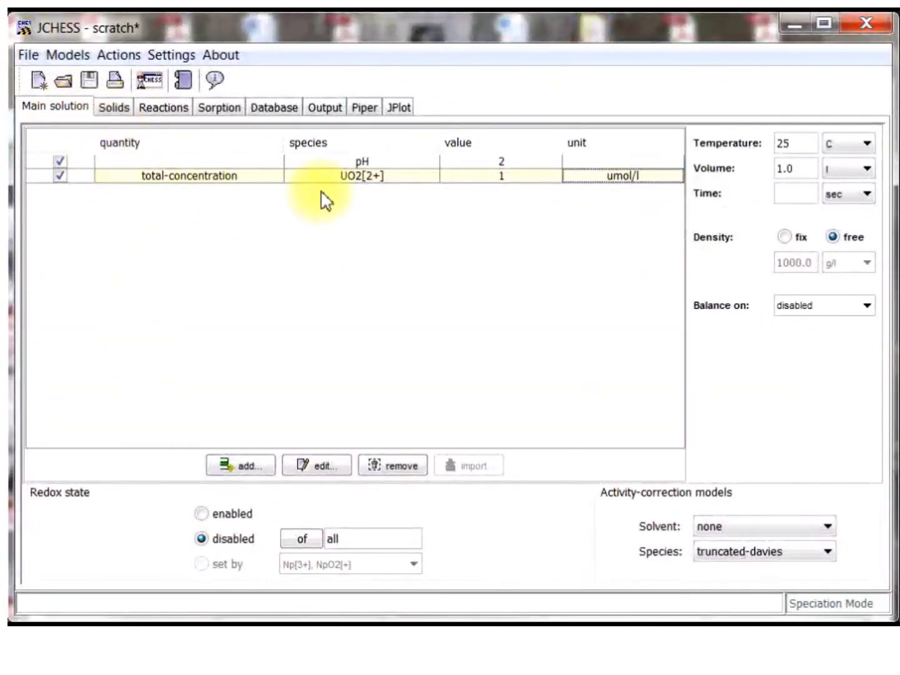
pyautogui.click(239, 465)
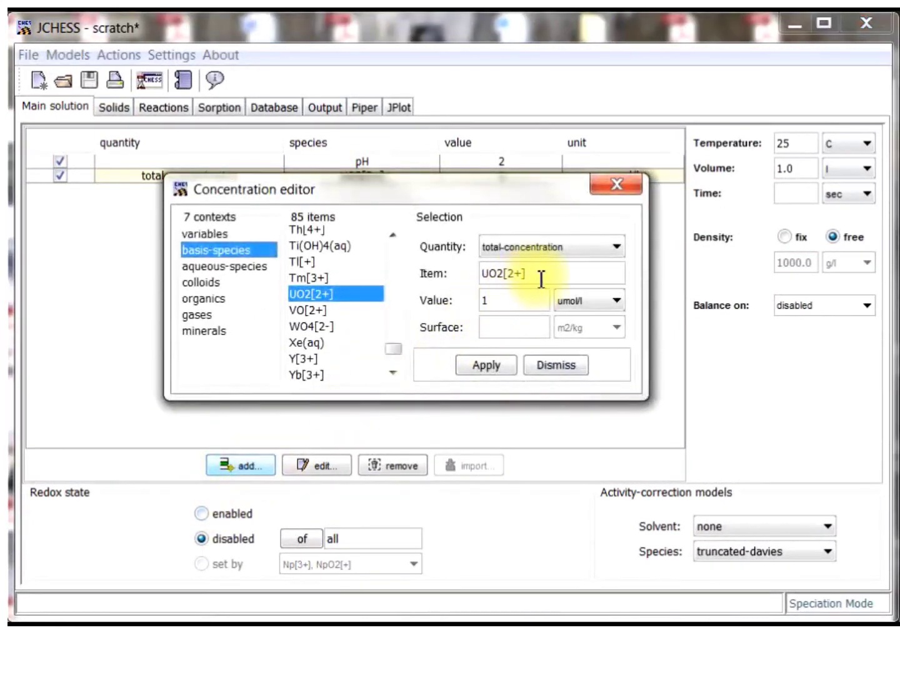
pyautogui.moveTo(541, 279); pyautogui.dragTo(453, 273)
pyautogui.write('pu')
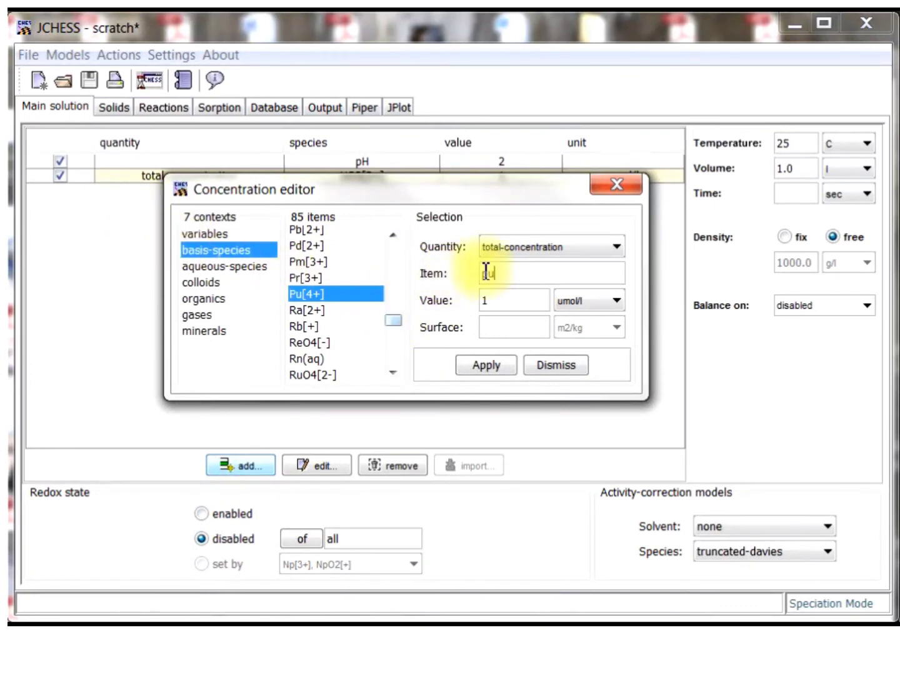
pyautogui.moveTo(500, 272); pyautogui.dragTo(459, 279)
pyautogui.write('am')
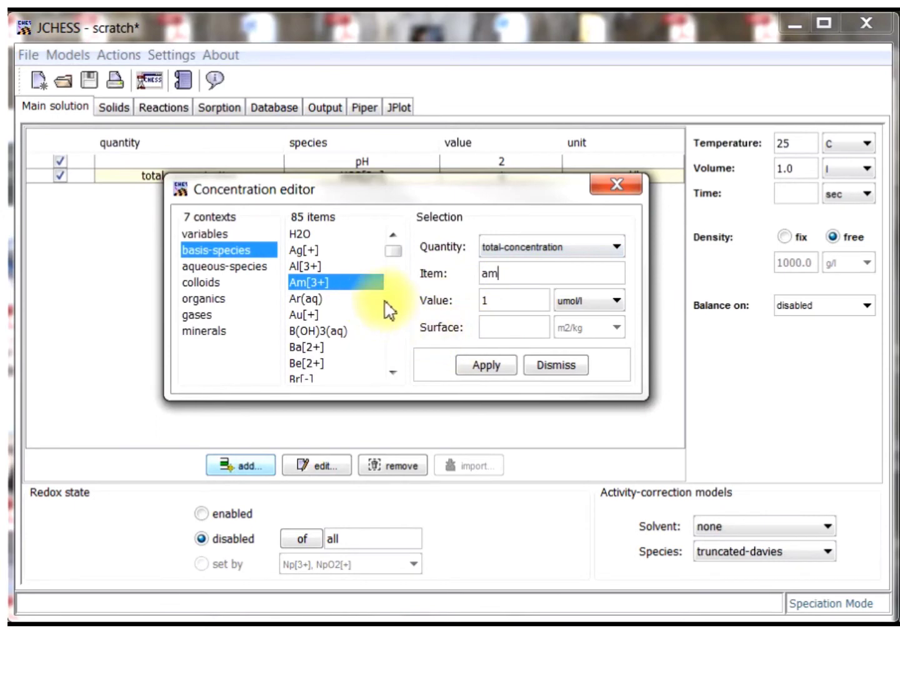
pyautogui.press('BackSpace')
pyautogui.press('BackSpace')
pyautogui.write('tc')
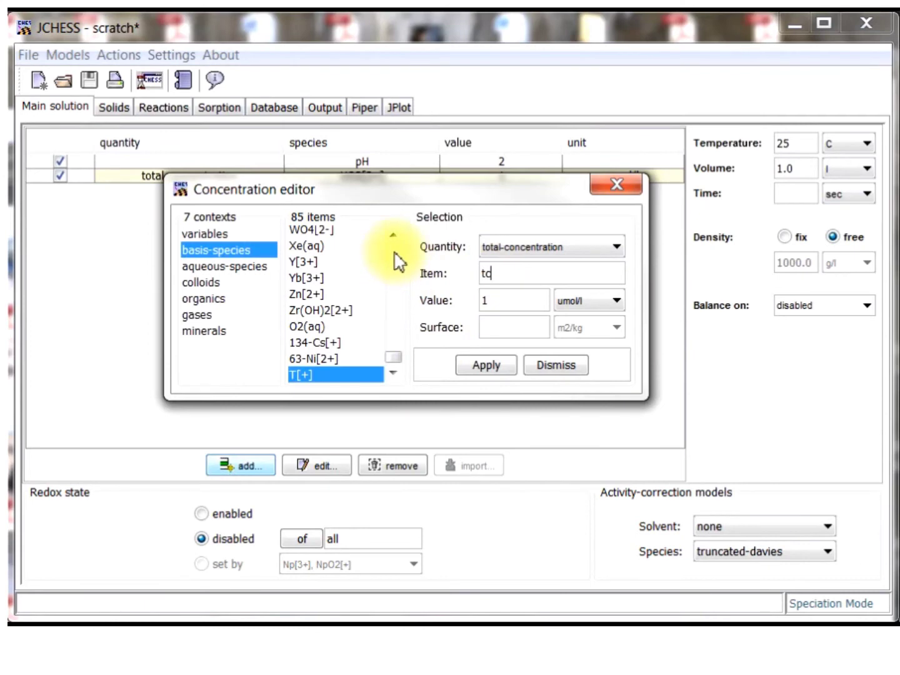
pyautogui.click(396, 259)
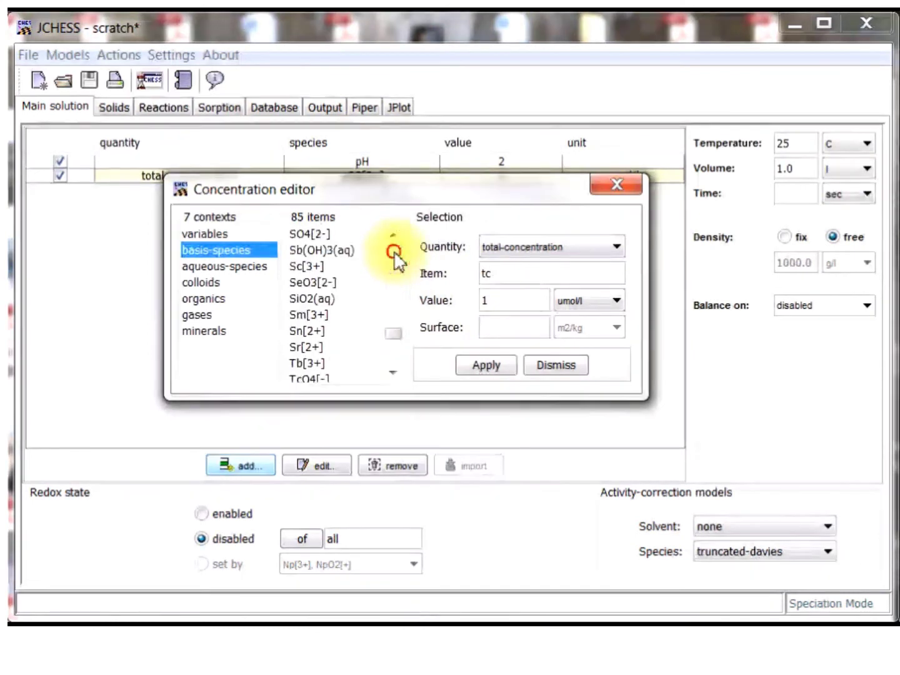
# Step: Search the aqueous species for tc, then close the concentration editor without adding anything
pyautogui.click(261, 269)
pyautogui.click(528, 273)
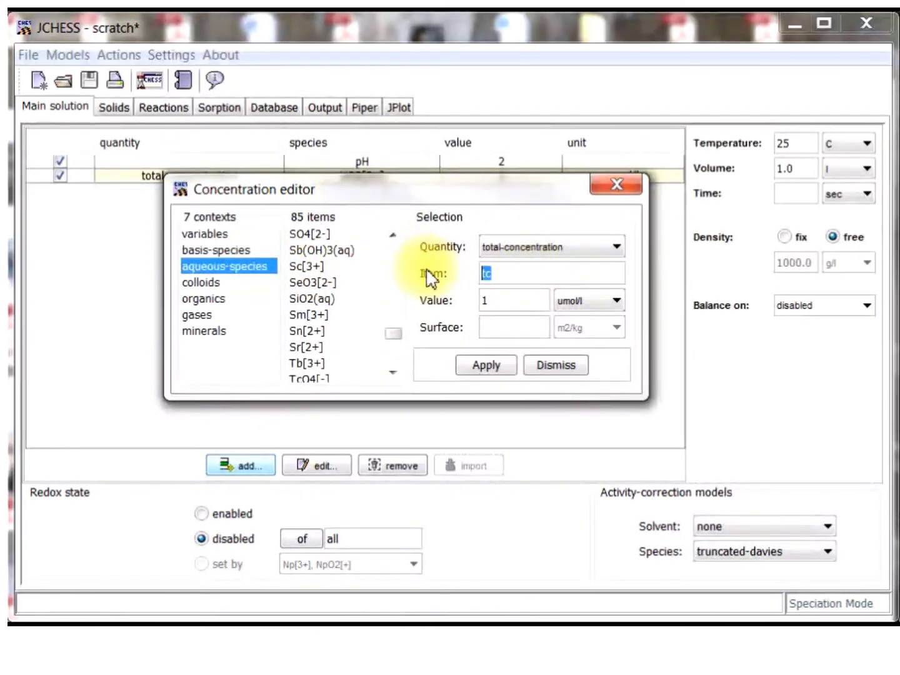
pyautogui.click(262, 269)
pyautogui.tripleClick(569, 282)
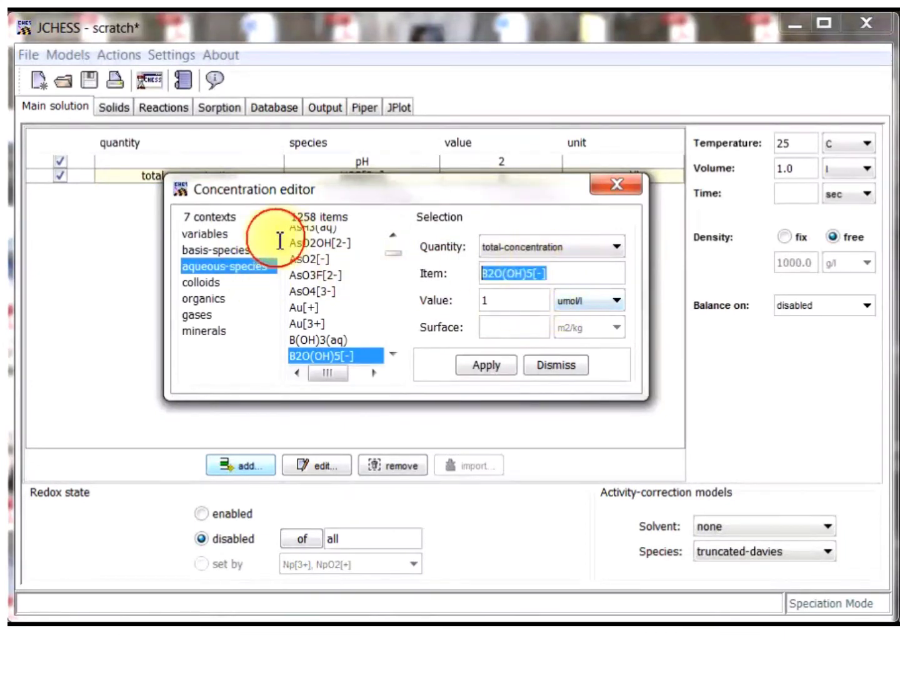
pyautogui.write('tc')
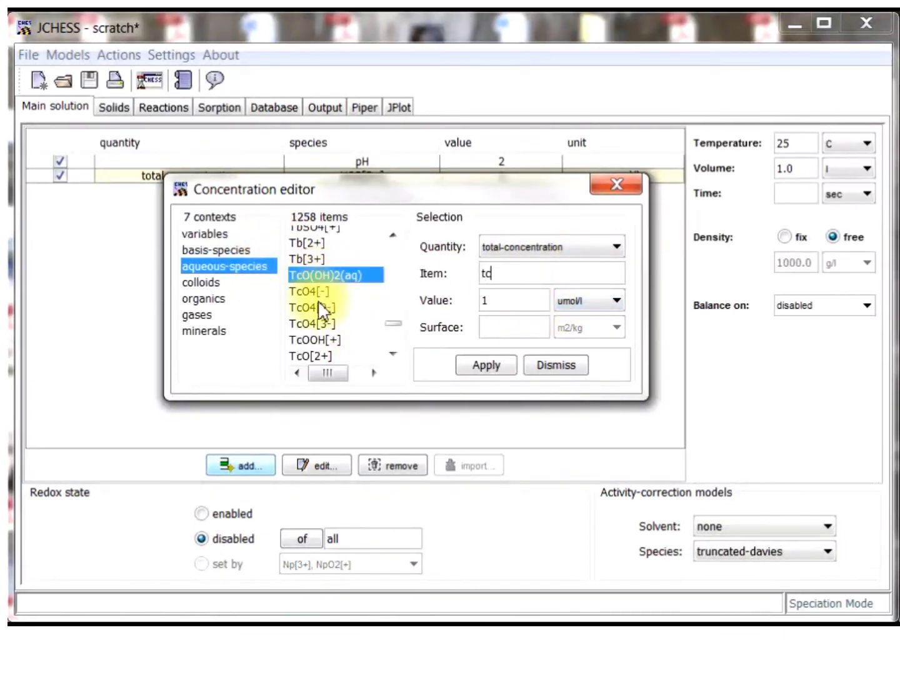
pyautogui.click(630, 198)
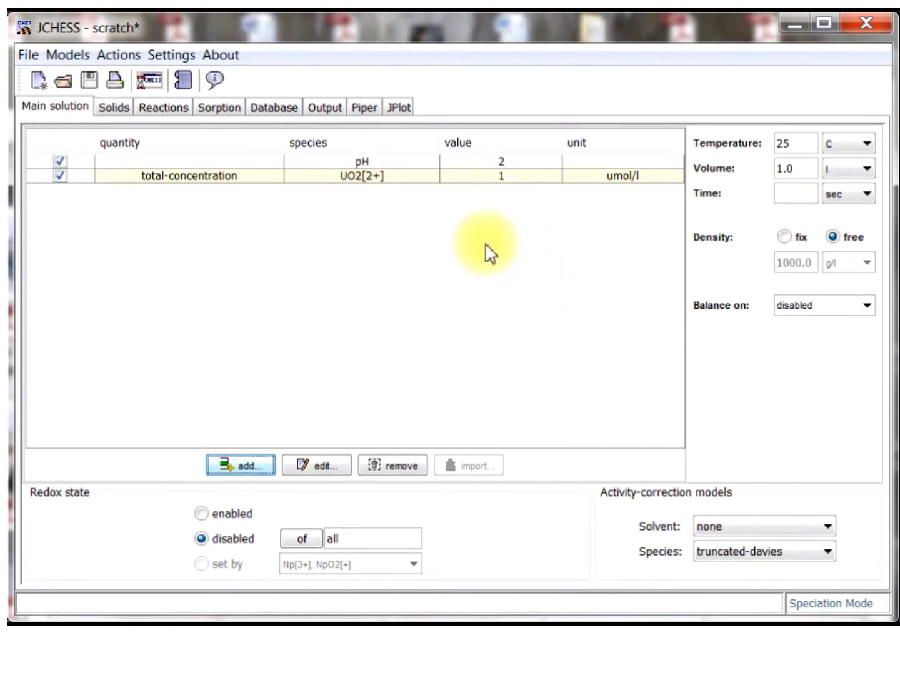
# Step: Open the precipitation and dissolution settings for solids
pyautogui.click(113, 106)
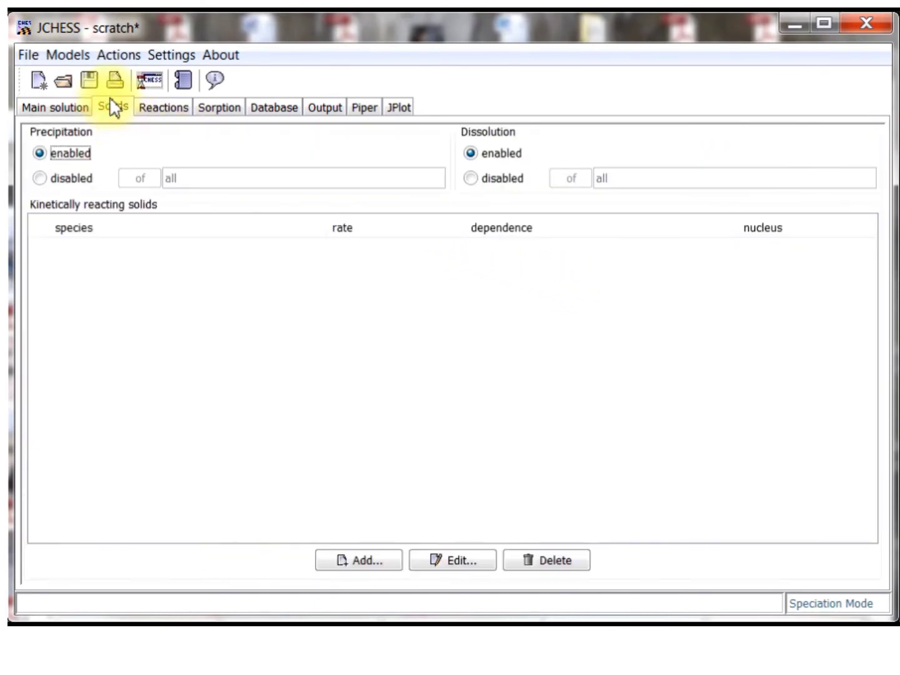